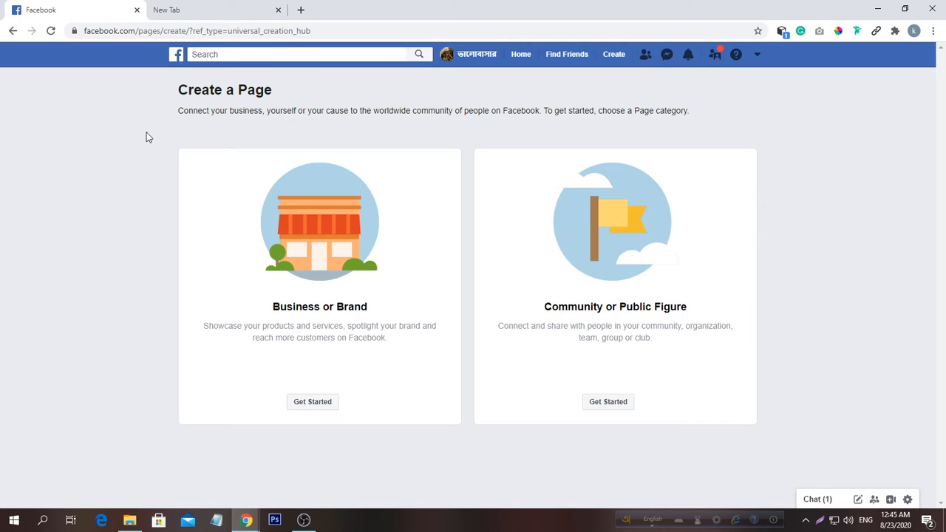
Start creating a Business or Brand page and name it "Online Shopping BD".
click(622, 60)
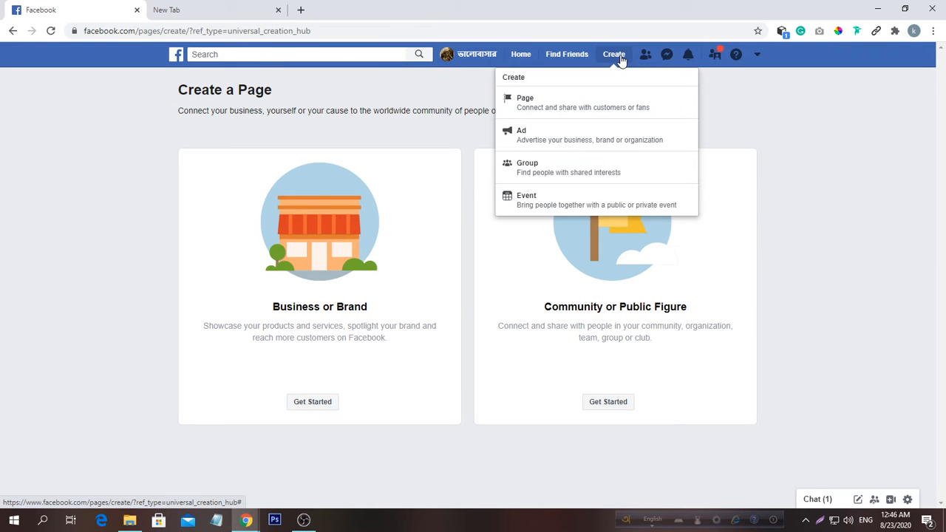
click(565, 108)
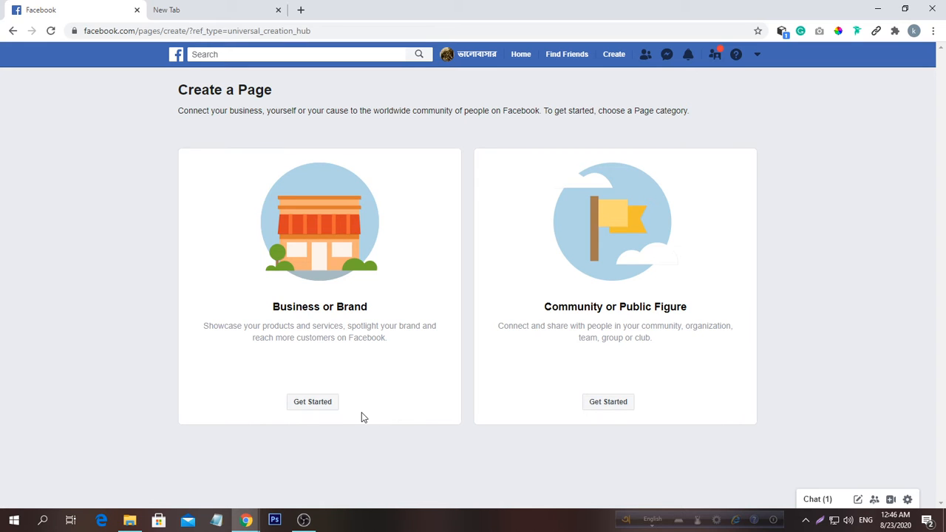
click(319, 408)
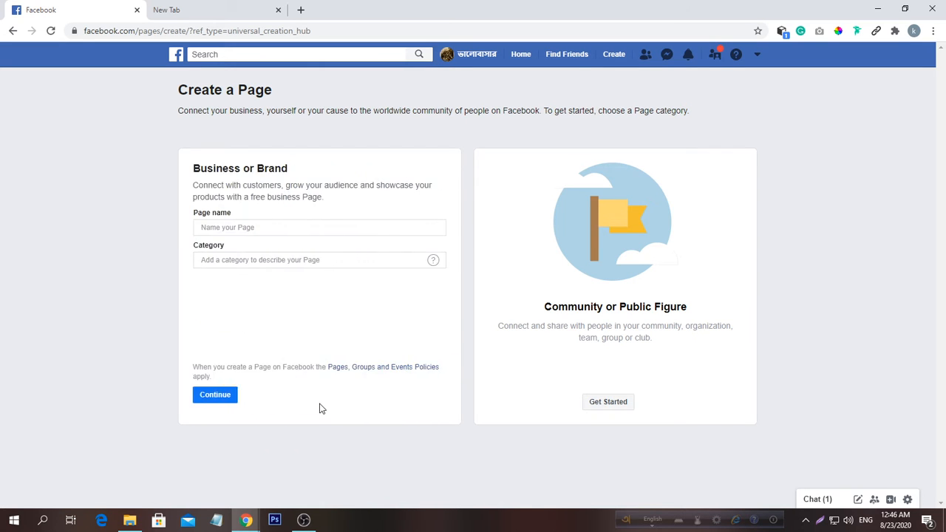
click(301, 230)
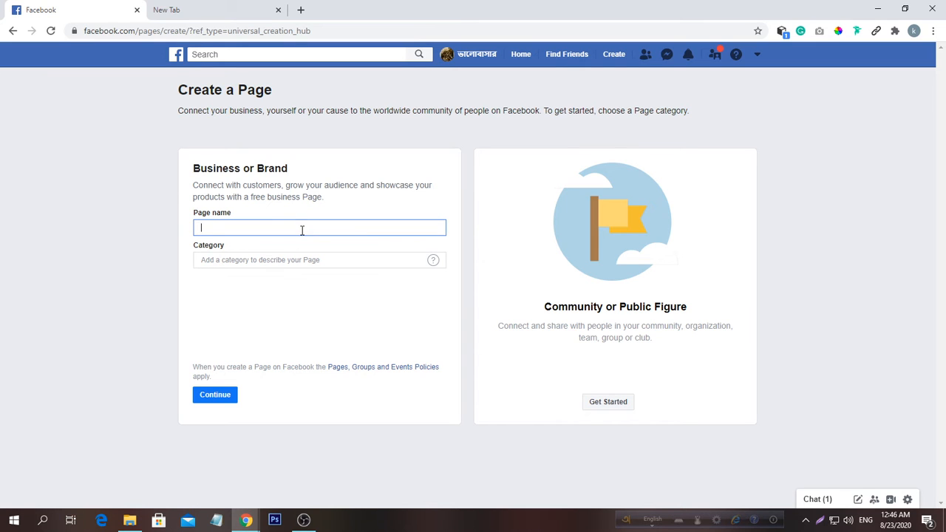
text(Onn)
text(ine Shop)
text(ping)
text( BD)
click(290, 261)
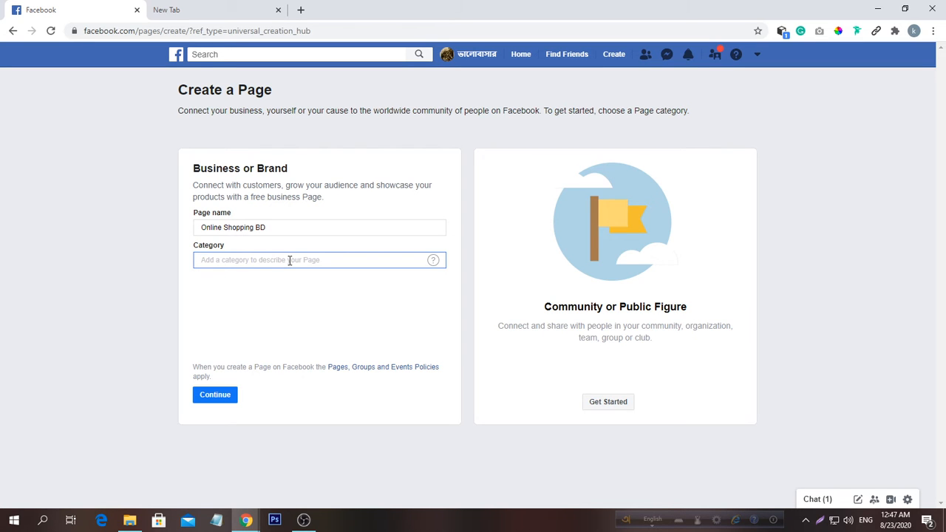
text(E)
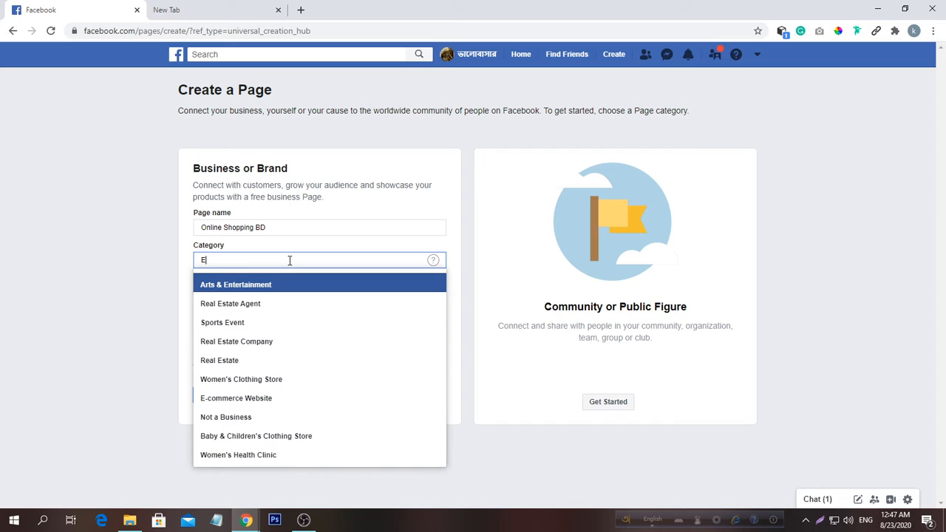
text(-)
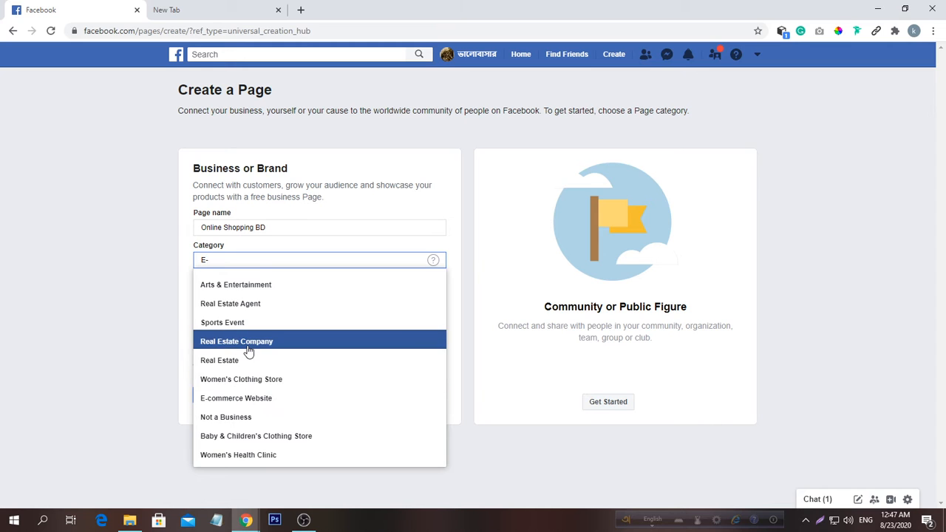
key(BackSpace)
key(BackSpace)
text(SS)
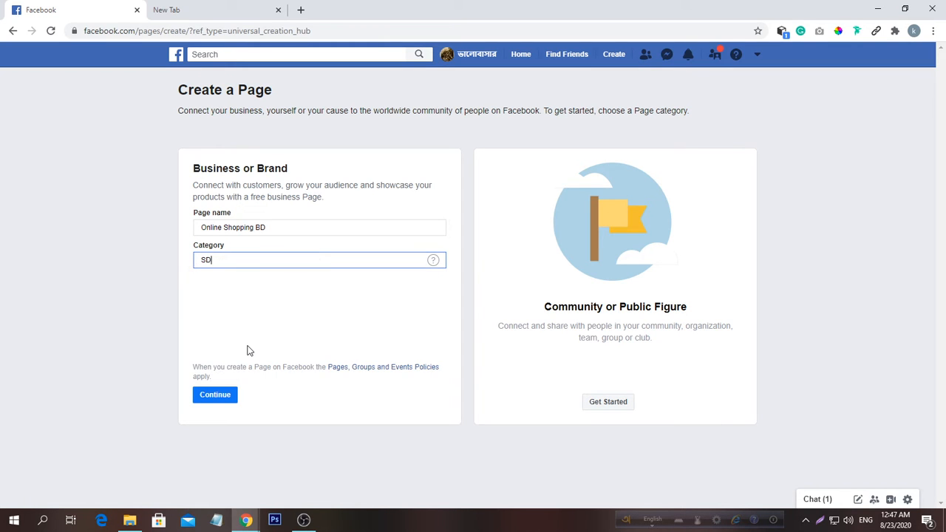
key(BackSpace)
text(o)
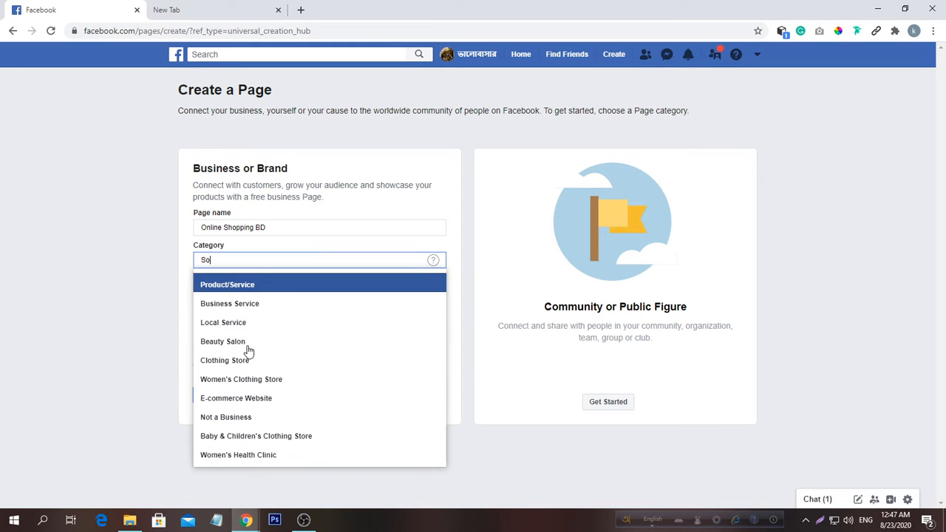
key(BackSpace)
text(h)
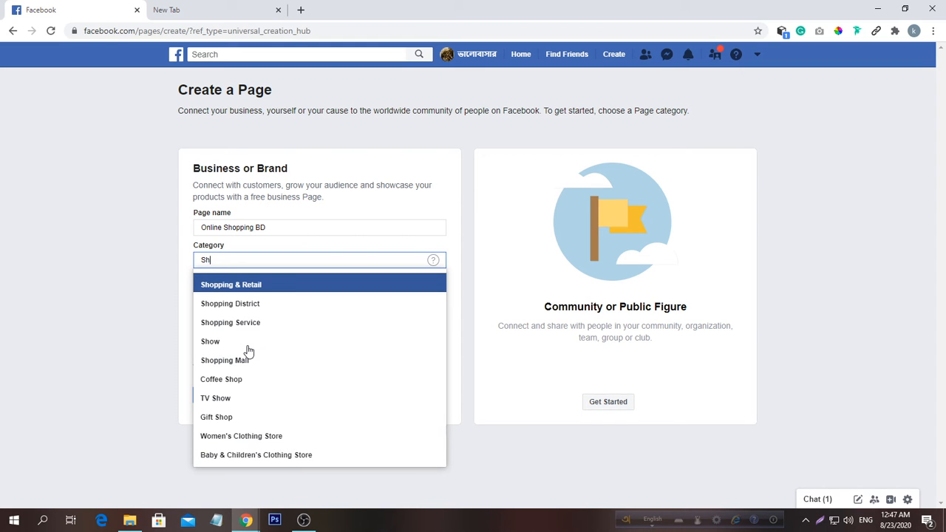
text(opping)
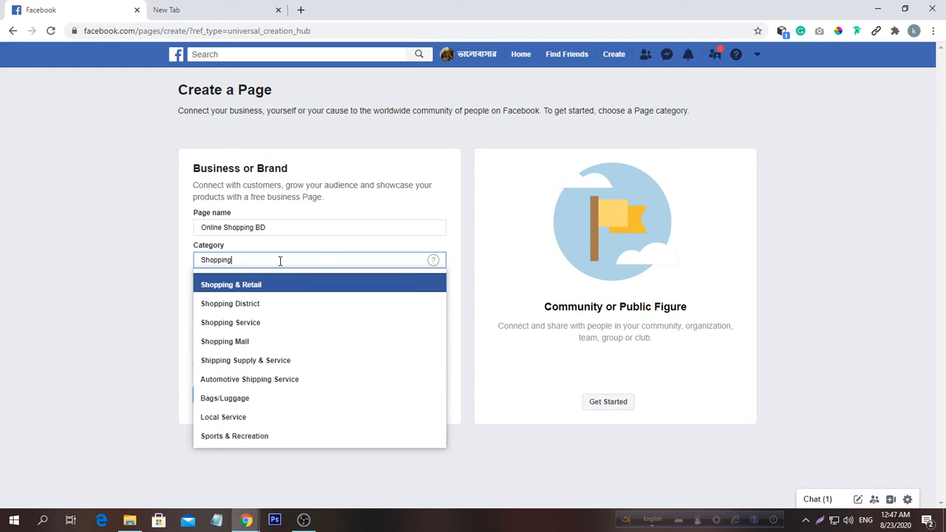
key(BackSpace)
key(BackSpace)
key(BackSpace)
key(BackSpace)
key(BackSpace)
key(BackSpace)
key(BackSpace)
key(BackSpace)
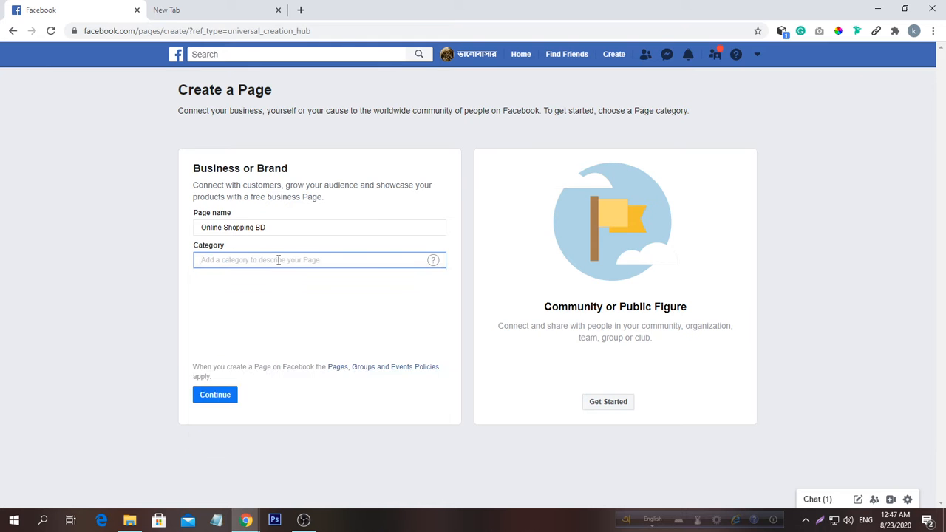
Set the page category to E-commerce Website and continue with creating the page.
text(E)
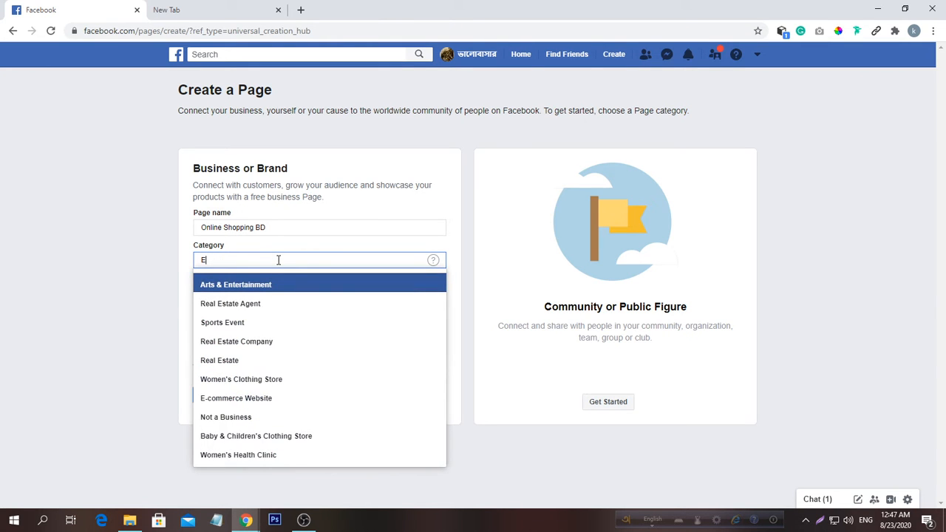
click(271, 398)
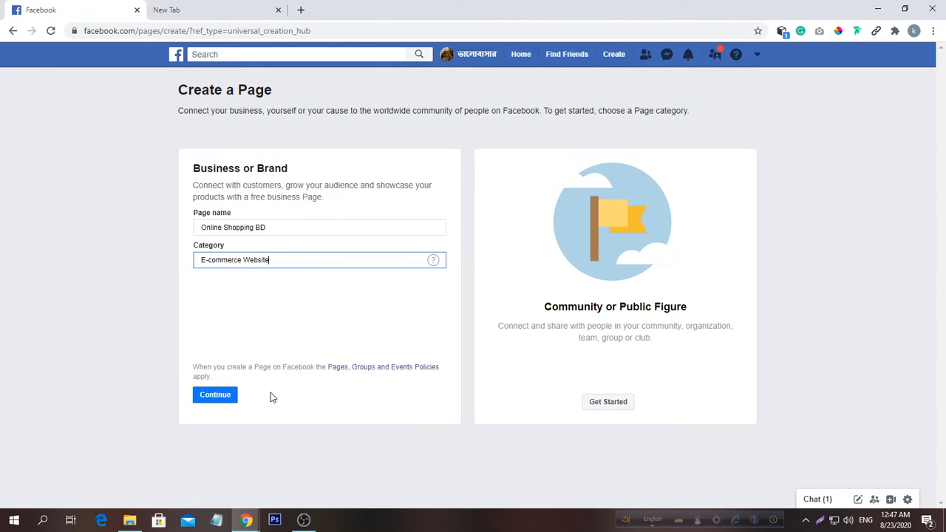
click(229, 402)
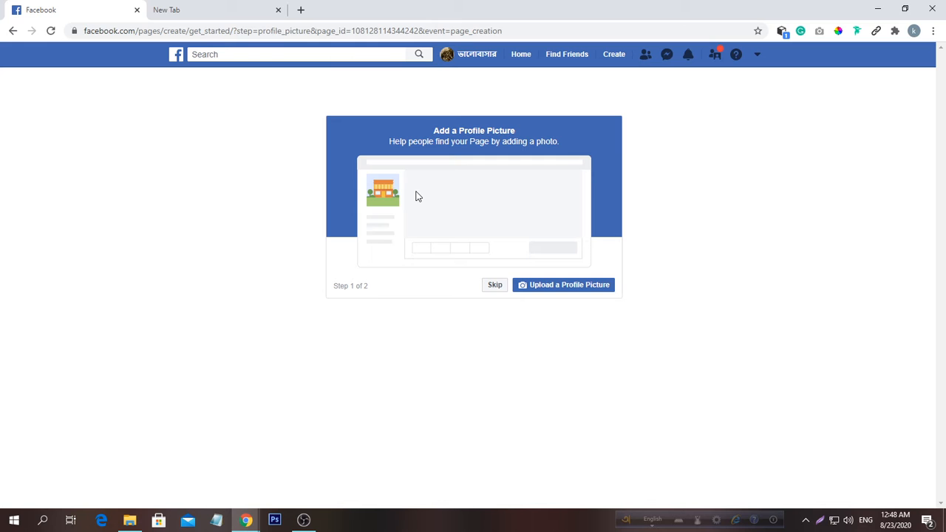
Skip adding a profile picture and a cover photo to finish the page setup.
click(503, 290)
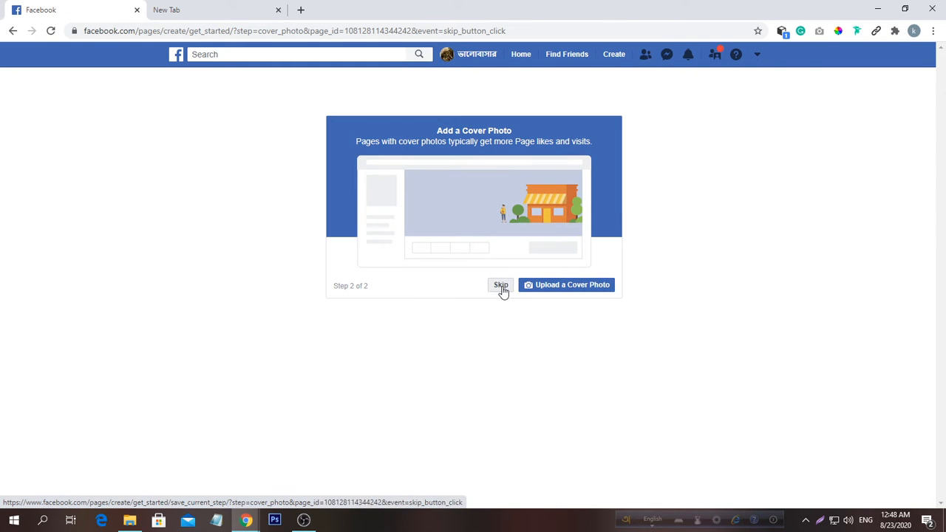
click(501, 287)
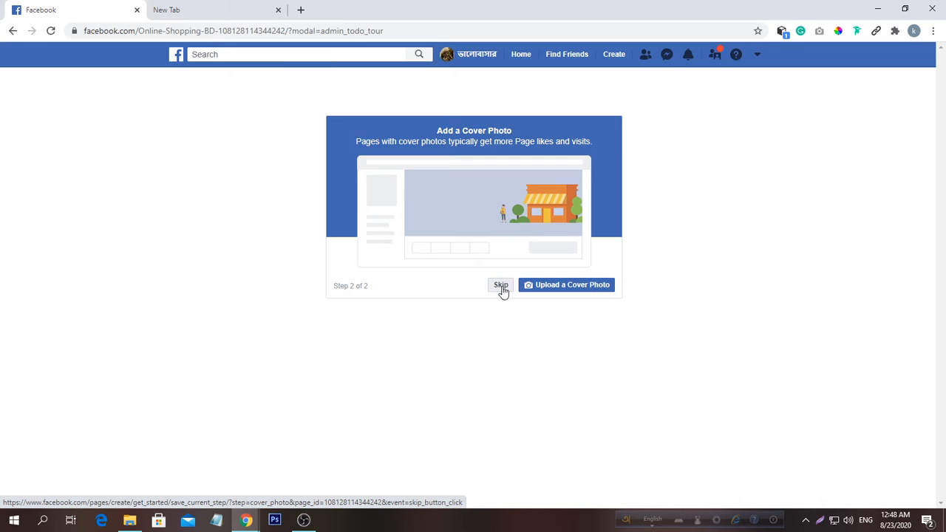
click(501, 287)
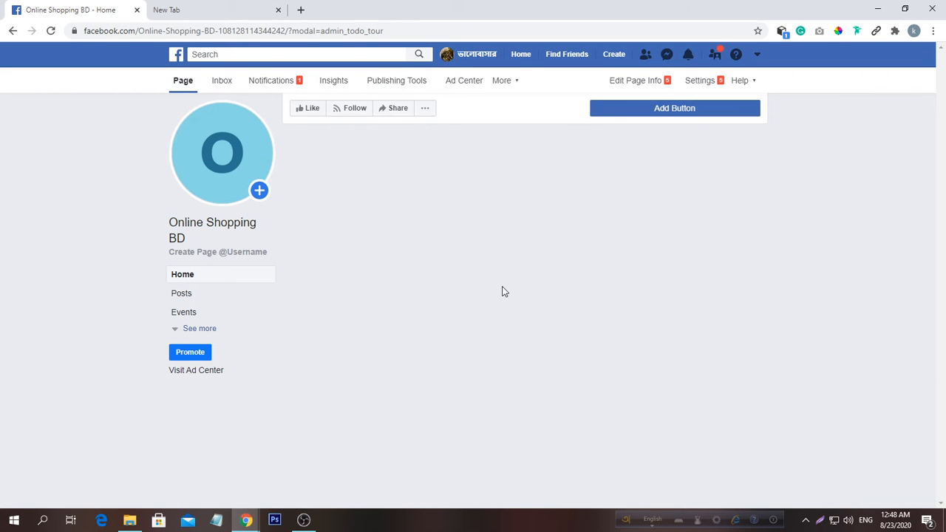
Expand the new page's section list and dismiss the "Set Your Page Up For Success" tip.
click(210, 335)
click(207, 332)
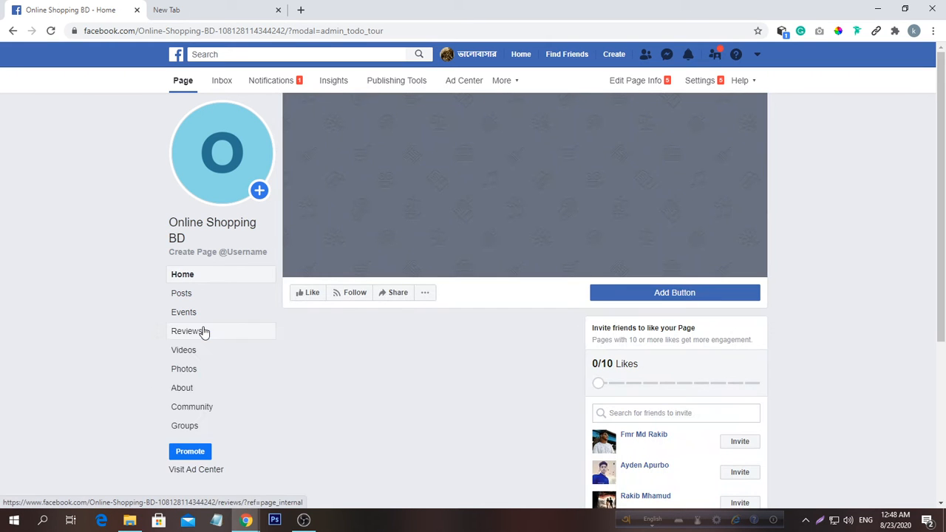
scroll(212, 418, down, 3)
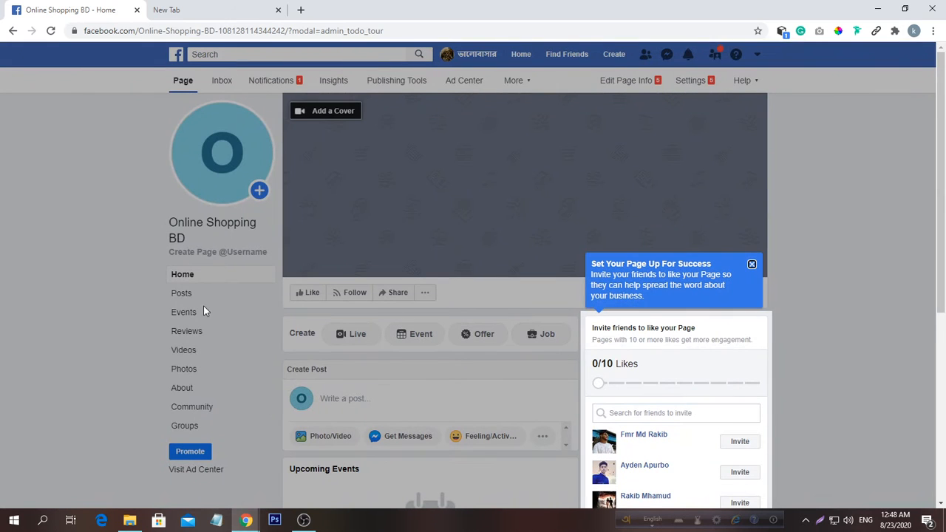
scroll(647, 391, down, 5)
click(751, 265)
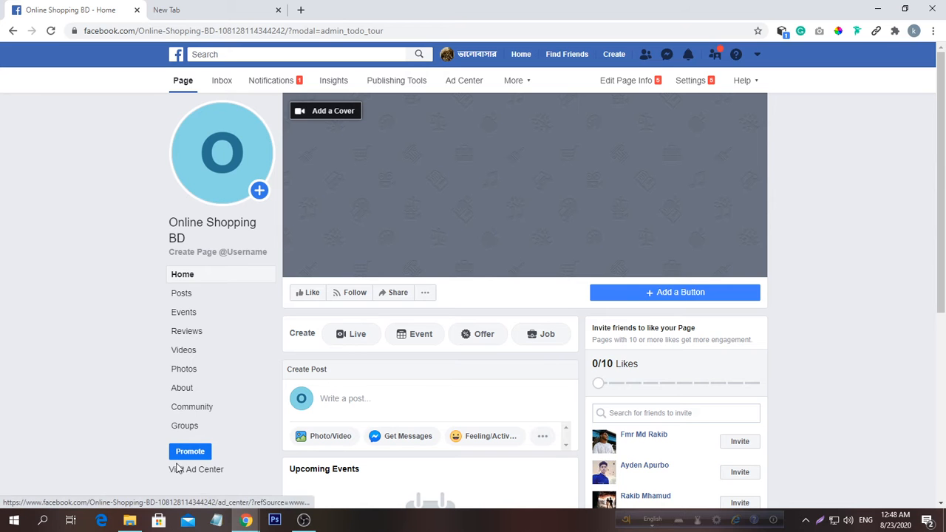
scroll(448, 375, down, 5)
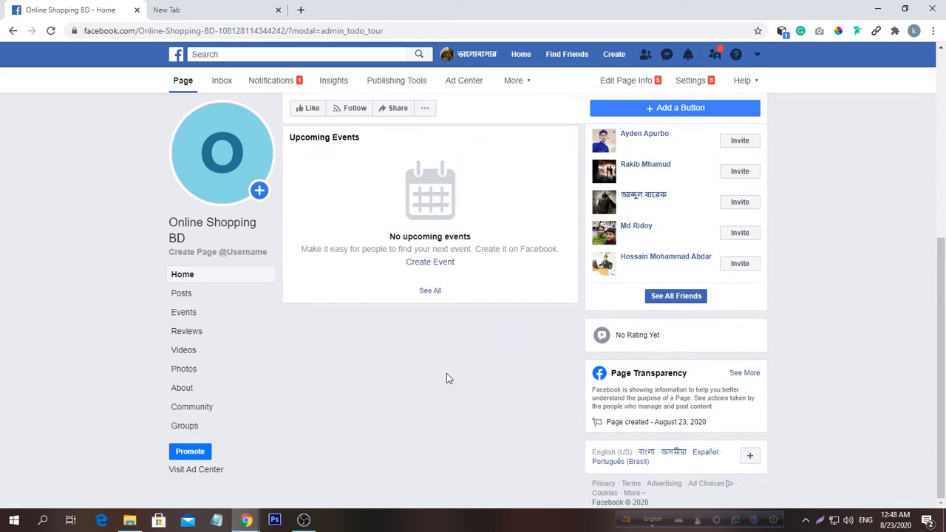
scroll(458, 395, up, 1)
scroll(466, 403, up, 4)
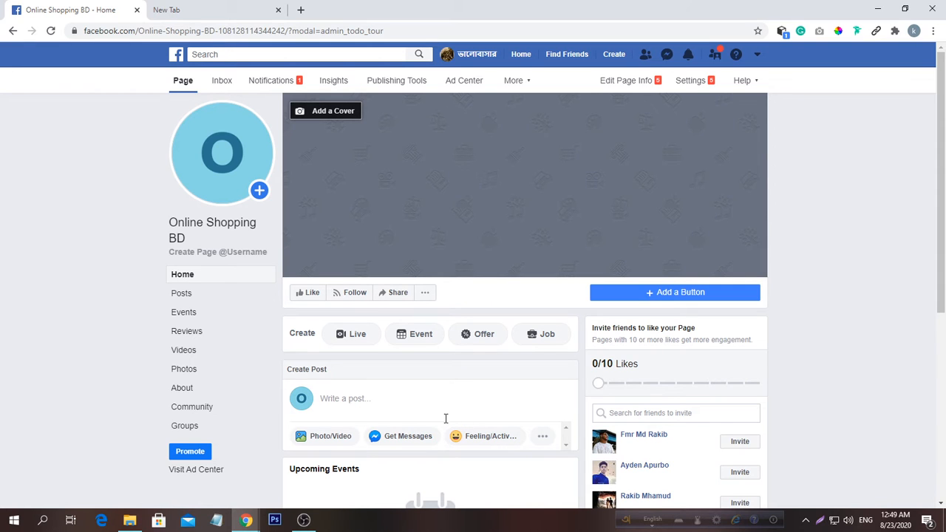
Open the page's About section and look over its details and category settings without changing them.
click(204, 395)
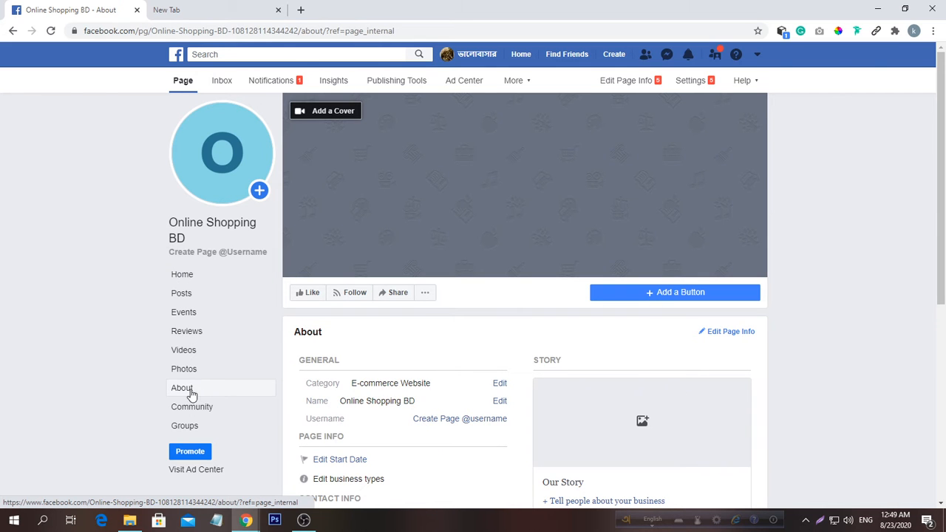
scroll(382, 379, down, 5)
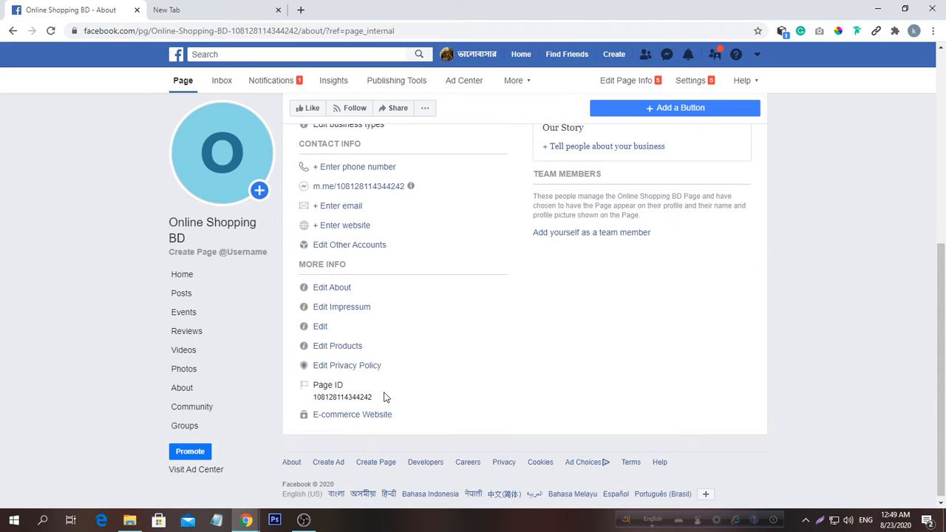
scroll(370, 388, up, 3)
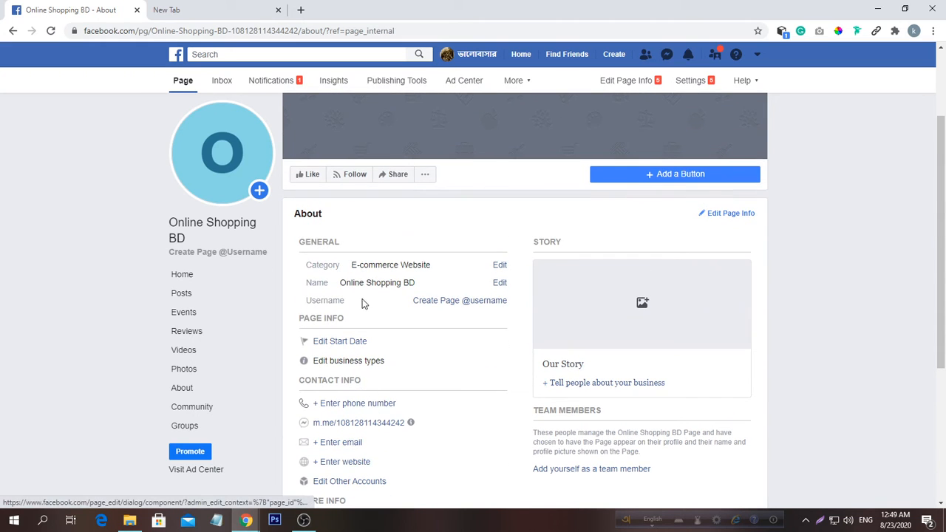
click(500, 266)
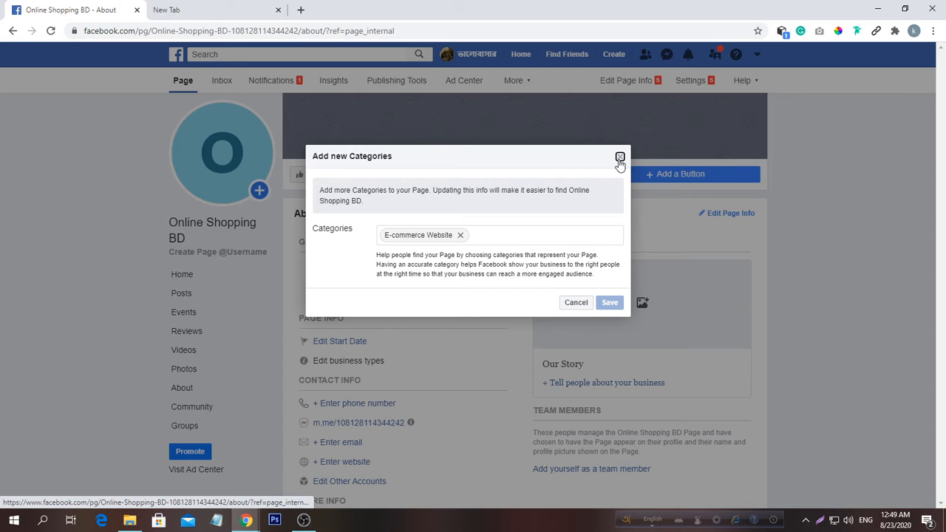
click(619, 157)
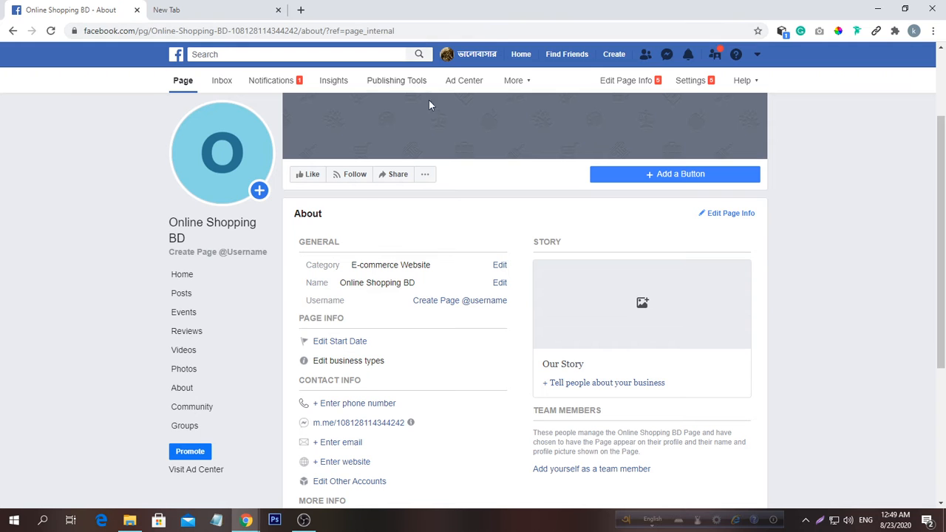
Try to set the page username to OnlineShoppingBD by copying the page name and removing its inner spaces.
click(472, 301)
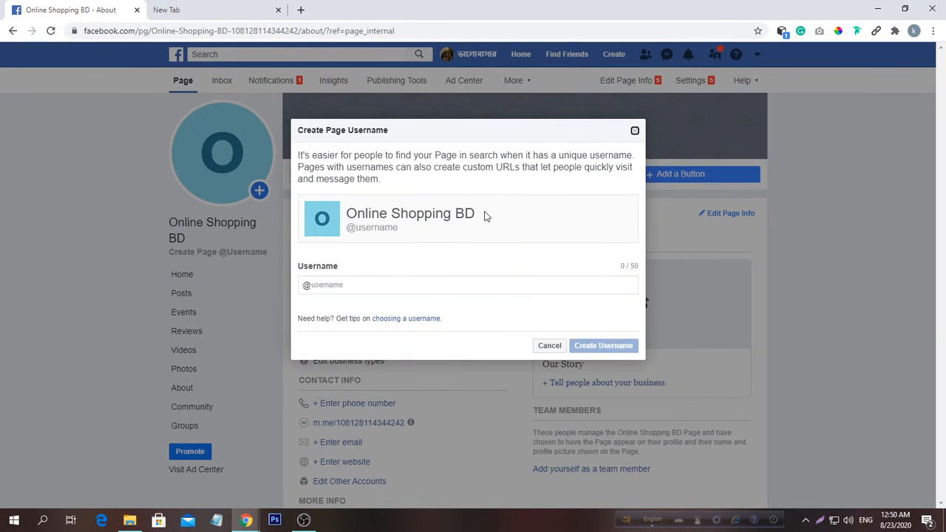
drag(486, 216, 342, 216)
key(ctrl+c)
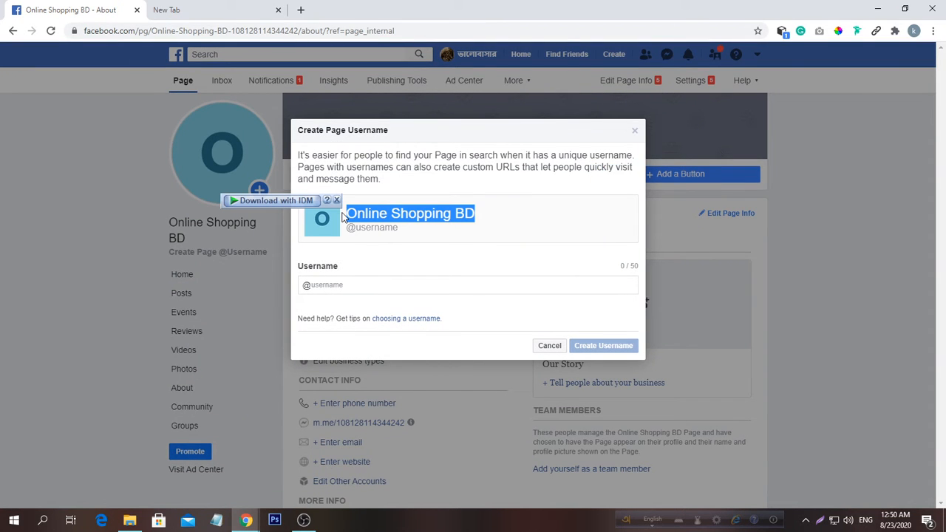
click(372, 286)
key(ctrl+v)
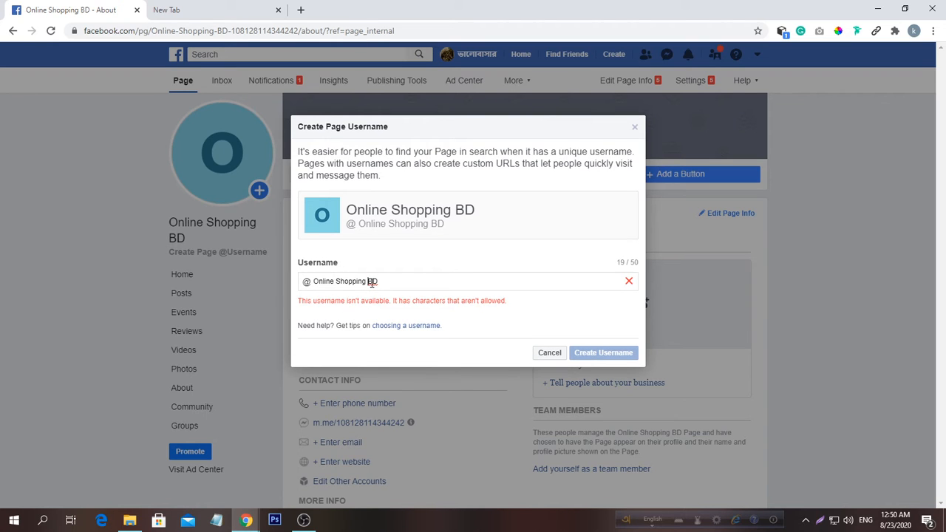
click(369, 283)
key(BackSpace)
key(ctrl+Left)
key(BackSpace)
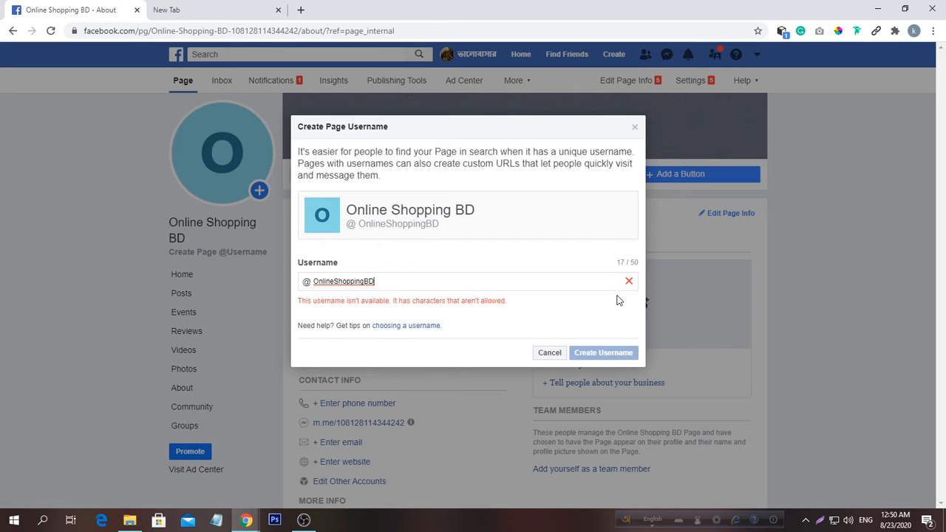
Clear the entered username and close the page username dialog without creating one.
key(BackSpace)
key(BackSpace)
key(BackSpace)
key(BackSpace)
key(BackSpace)
key(BackSpace)
key(BackSpace)
key(BackSpace)
key(BackSpace)
key(BackSpace)
key(BackSpace)
key(BackSpace)
key(BackSpace)
key(BackSpace)
key(BackSpace)
key(BackSpace)
key(BackSpace)
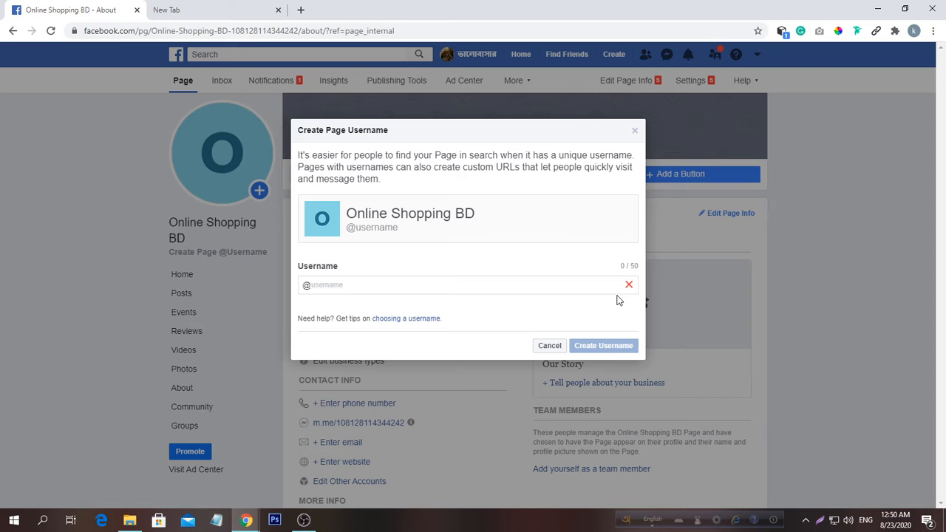
click(635, 132)
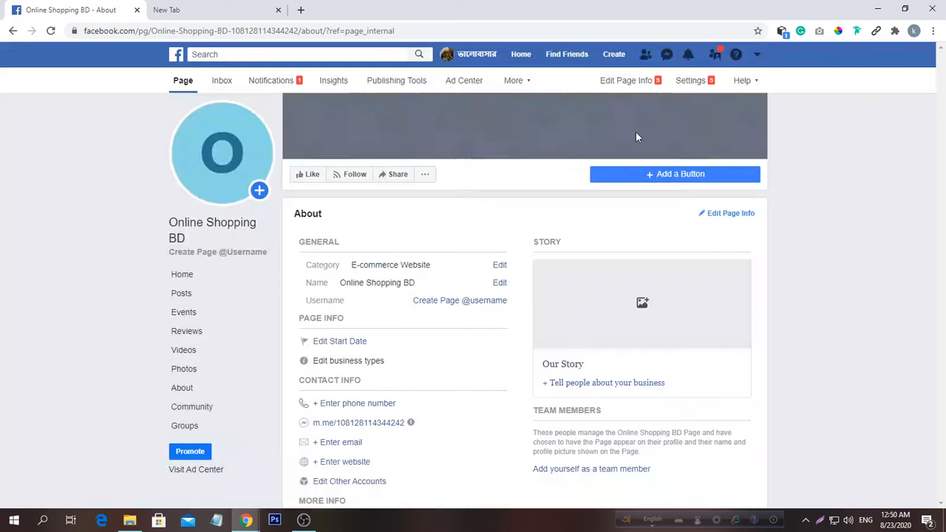
Reopen and close the page username dialog, and look through the contact and additional details in the About section.
click(484, 301)
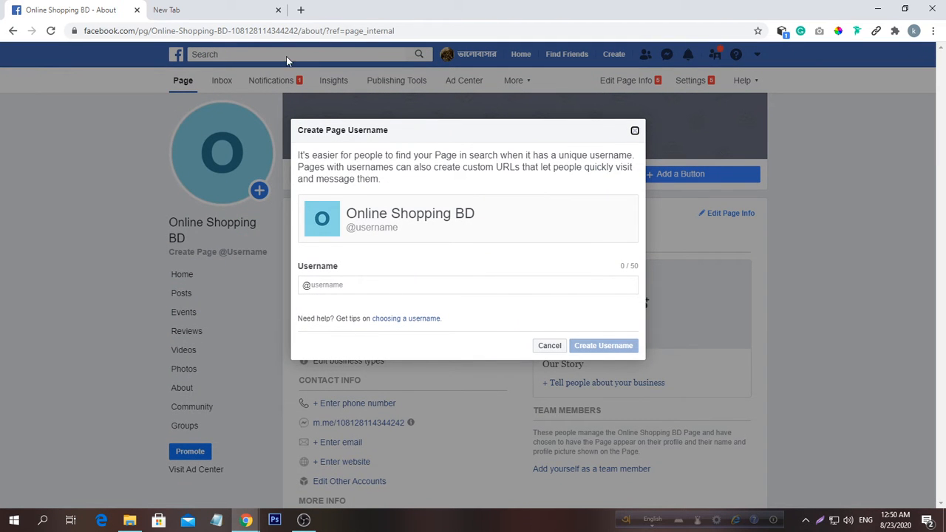
click(633, 131)
scroll(501, 308, down, 2)
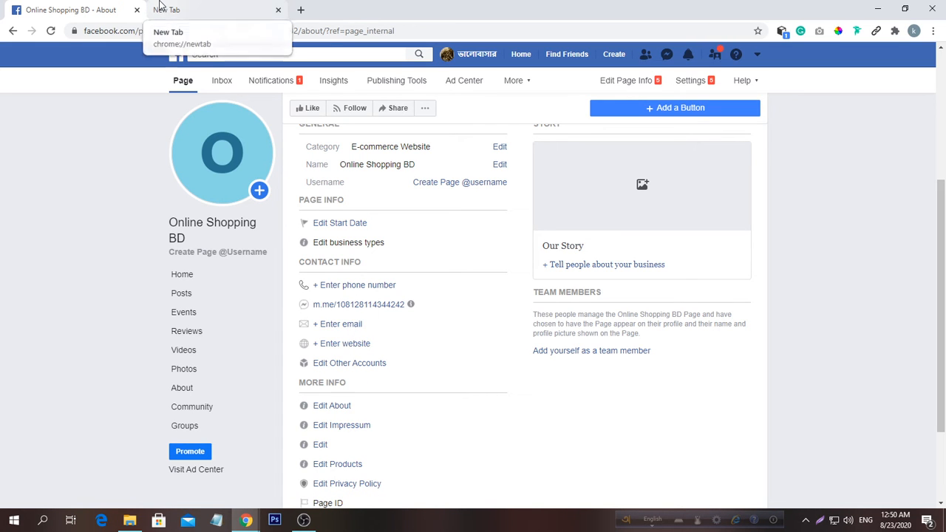
scroll(345, 436, down, 1)
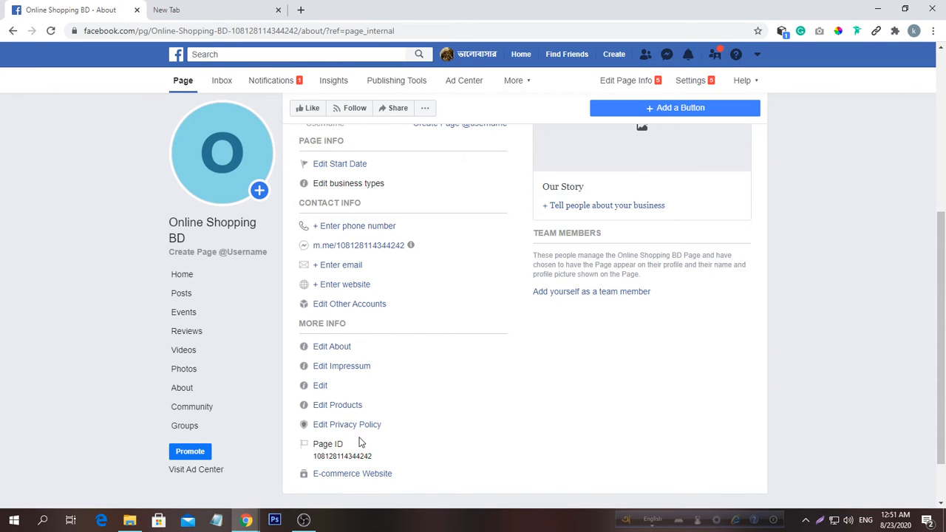
scroll(338, 386, up, 4)
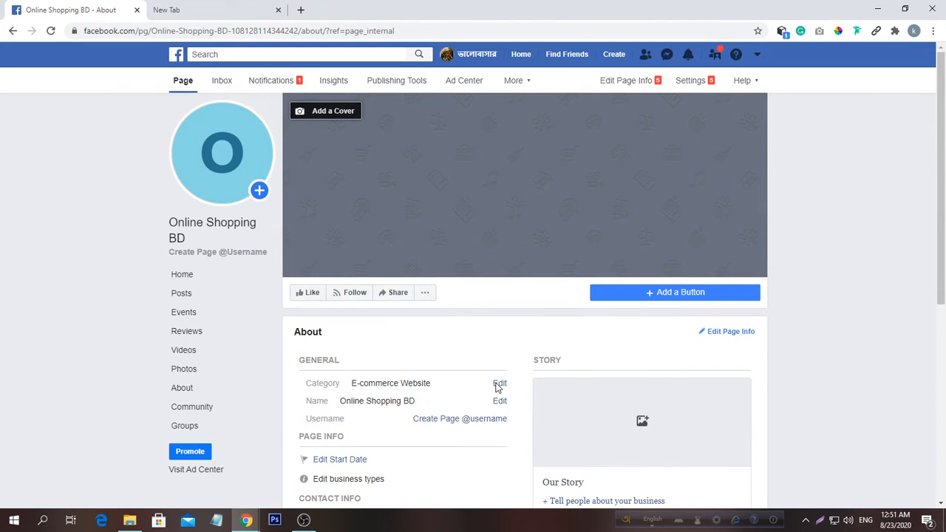
Start adding a button to the page, choosing Shop Now under Shop with you, and proceed to its destination options.
click(695, 295)
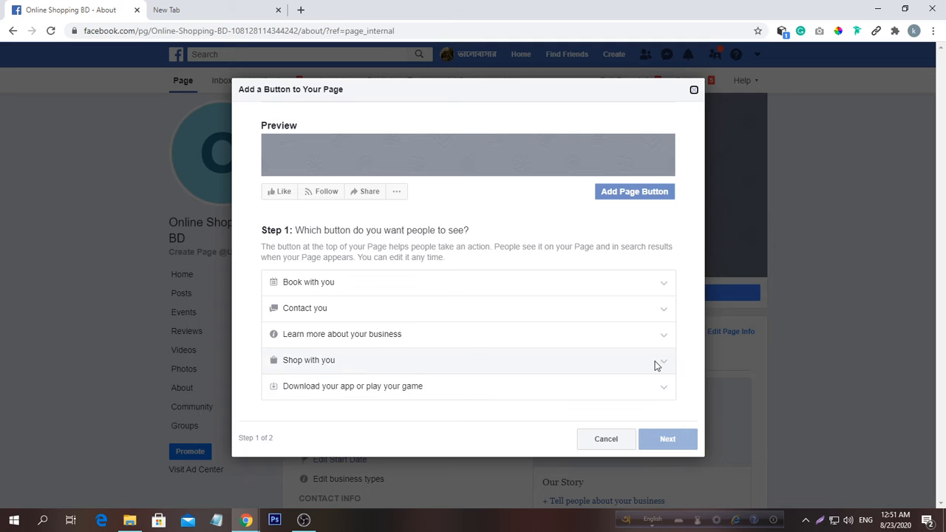
click(603, 373)
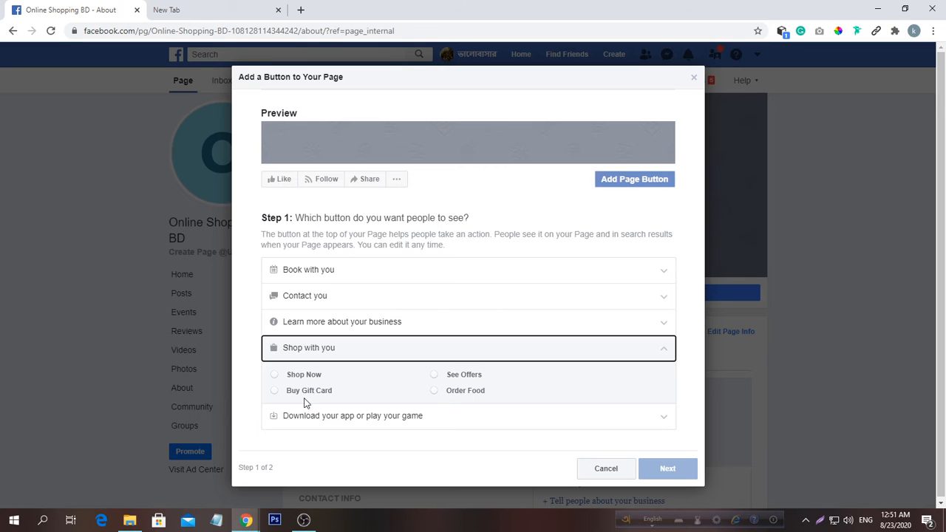
click(276, 376)
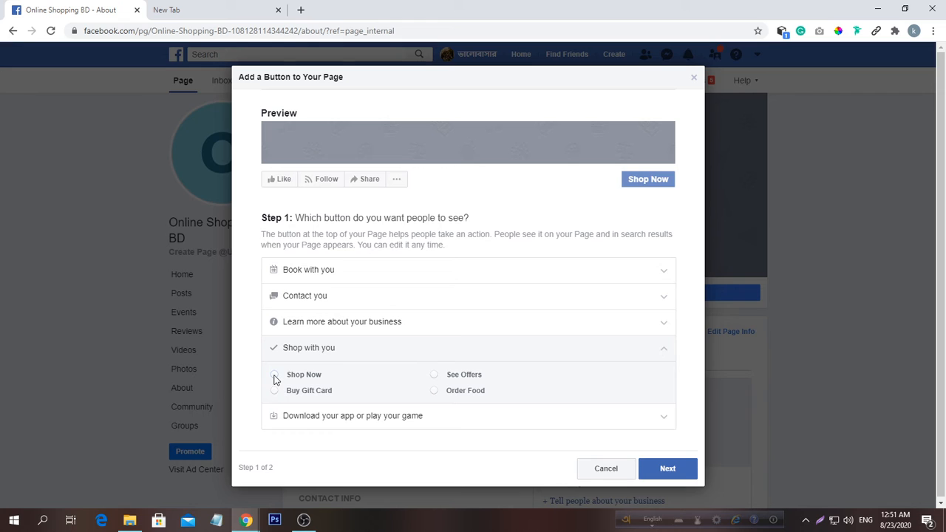
click(674, 470)
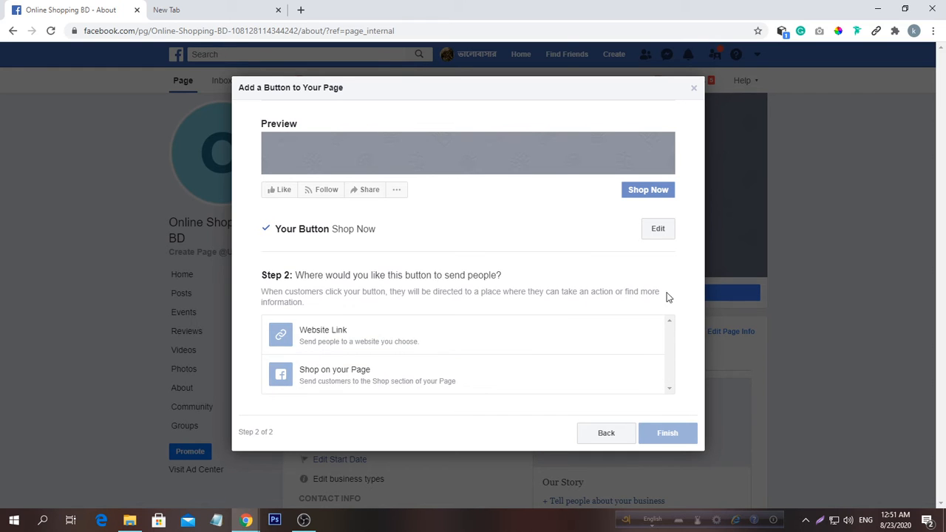
click(660, 230)
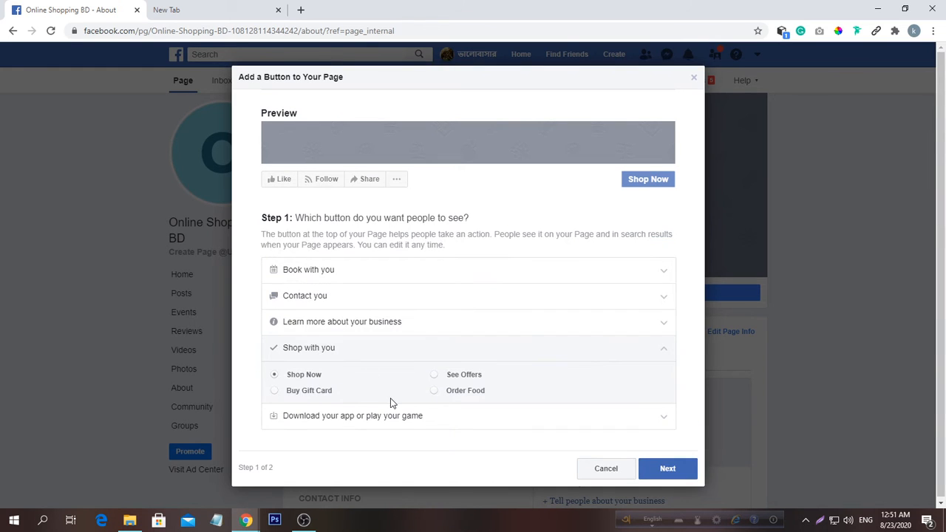
click(683, 477)
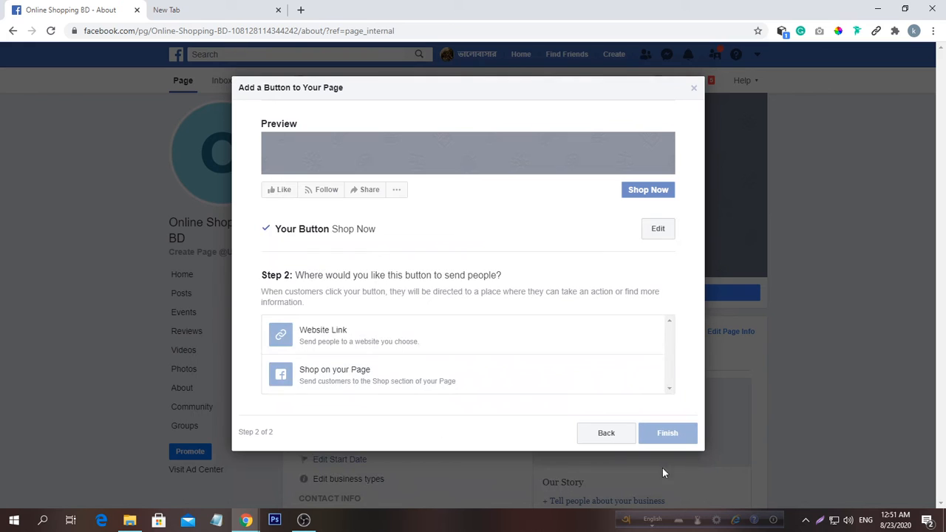
Dismiss the website link option and try to finish the Shop Now button with Shop on your Page as its destination.
click(283, 343)
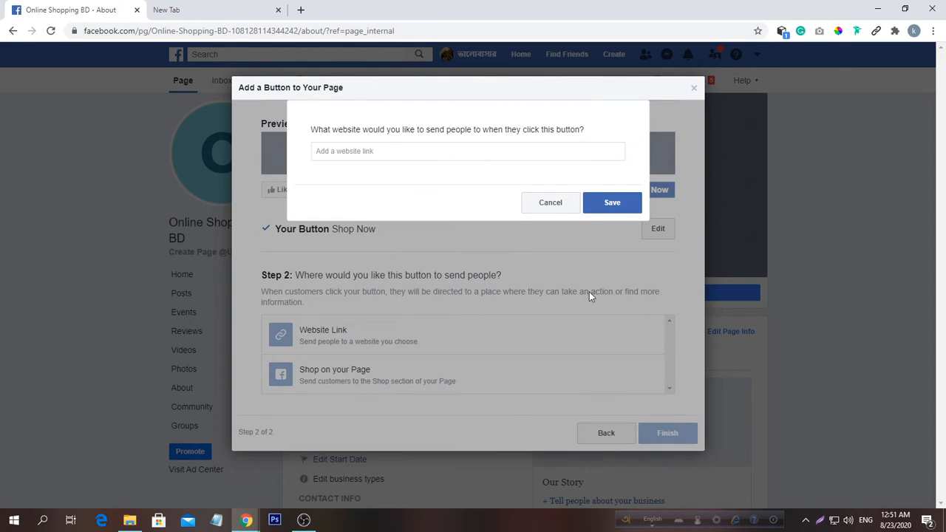
click(566, 207)
click(362, 381)
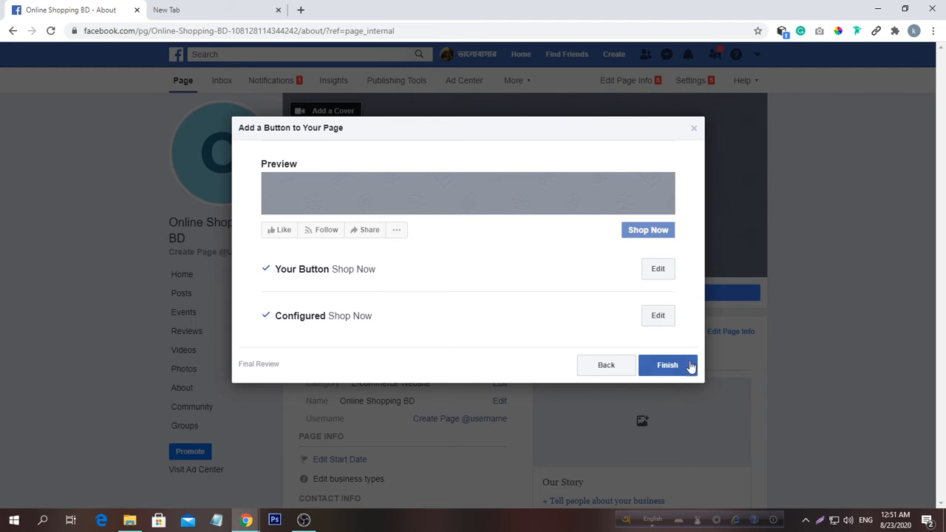
click(600, 366)
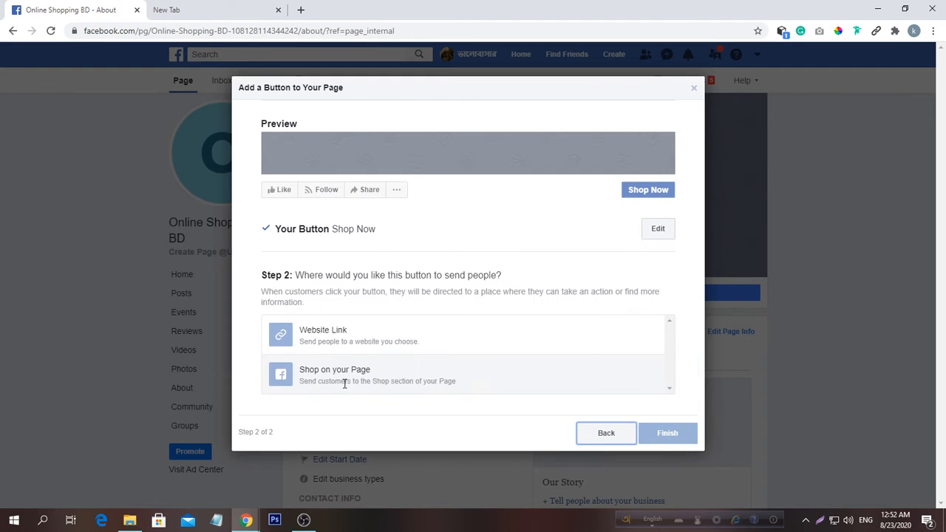
click(279, 378)
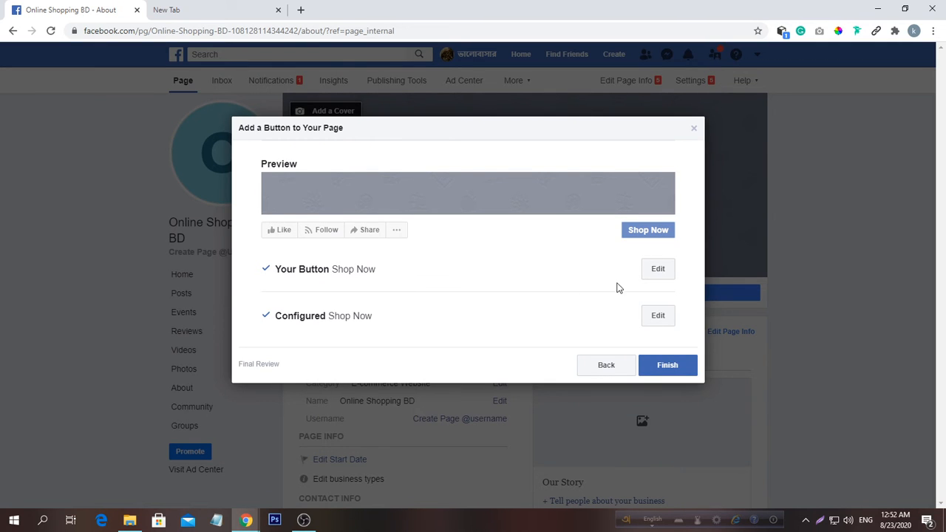
click(670, 367)
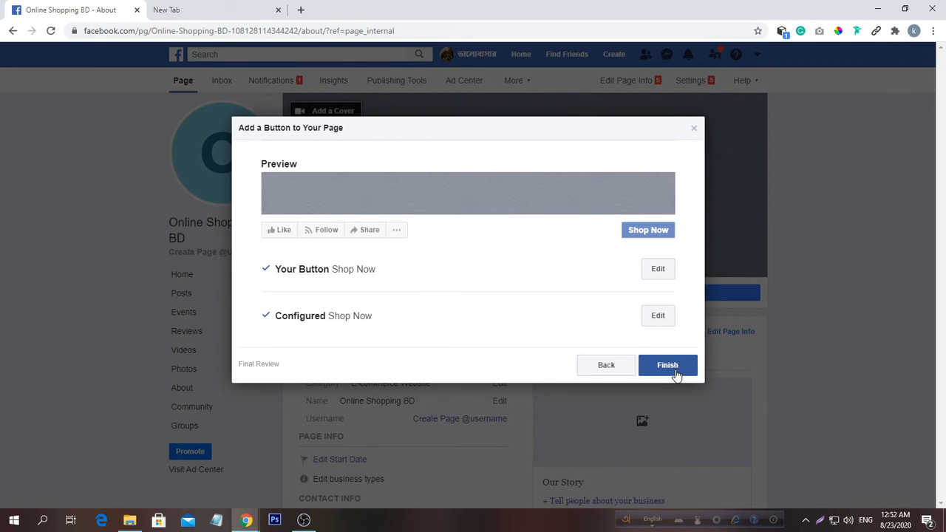
click(675, 375)
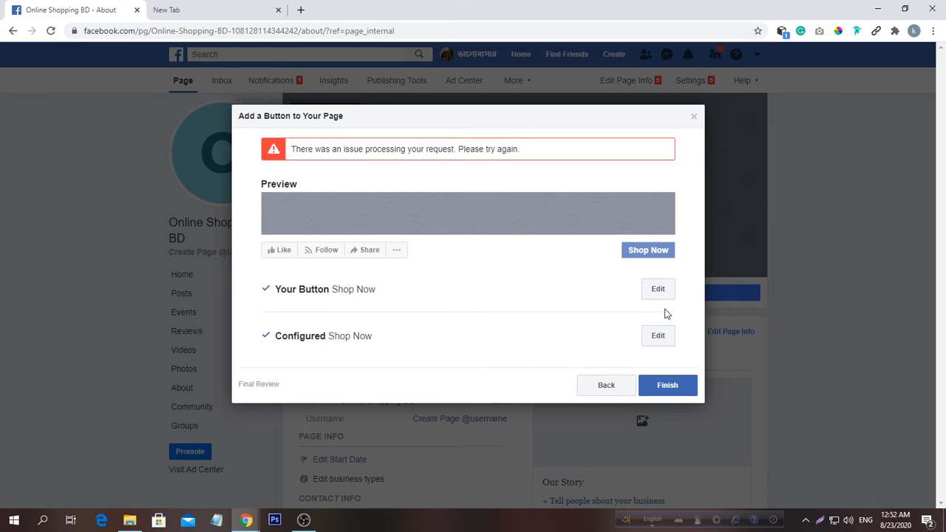
Retry finishing the Shop Now button with the Shop on your Page destination, and cancel adding the button.
click(658, 336)
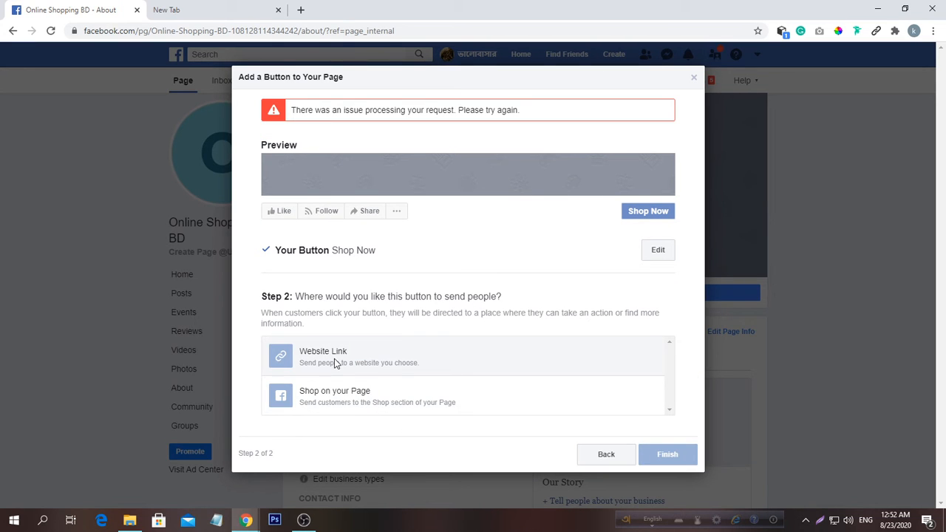
click(283, 399)
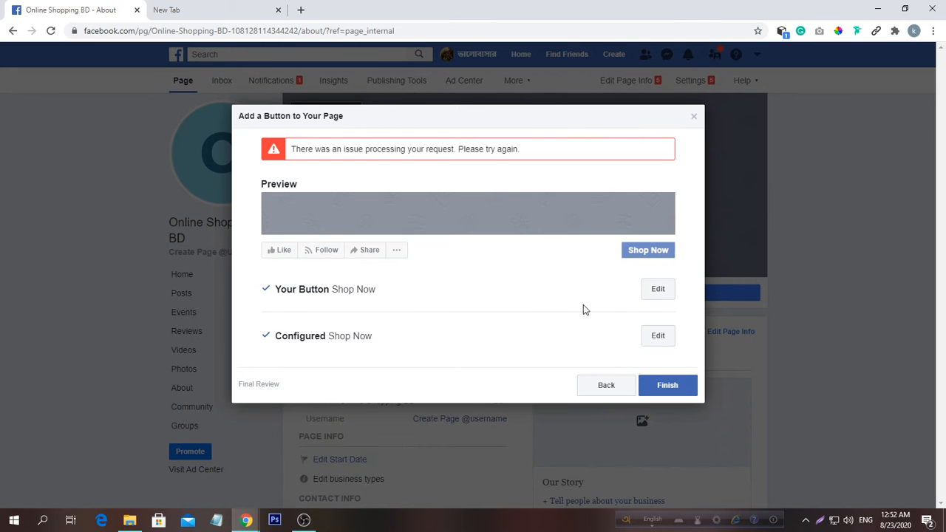
click(679, 385)
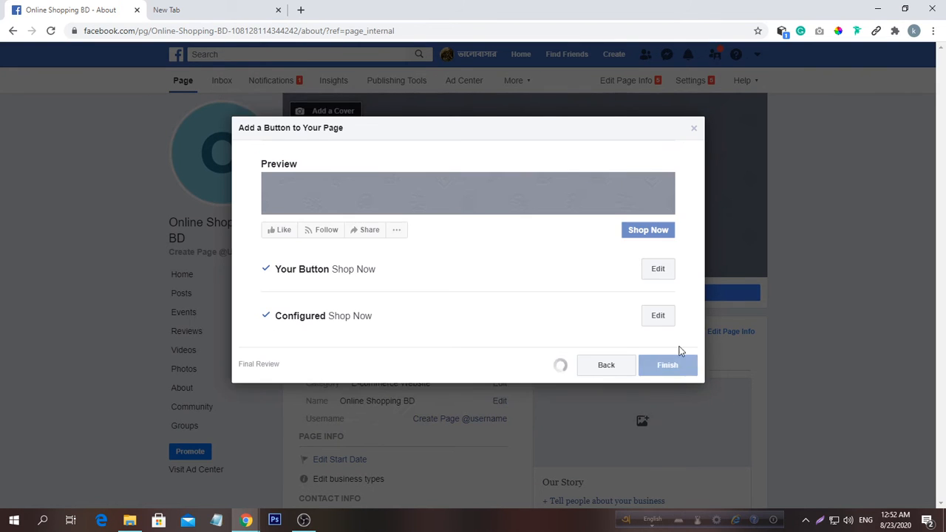
click(665, 289)
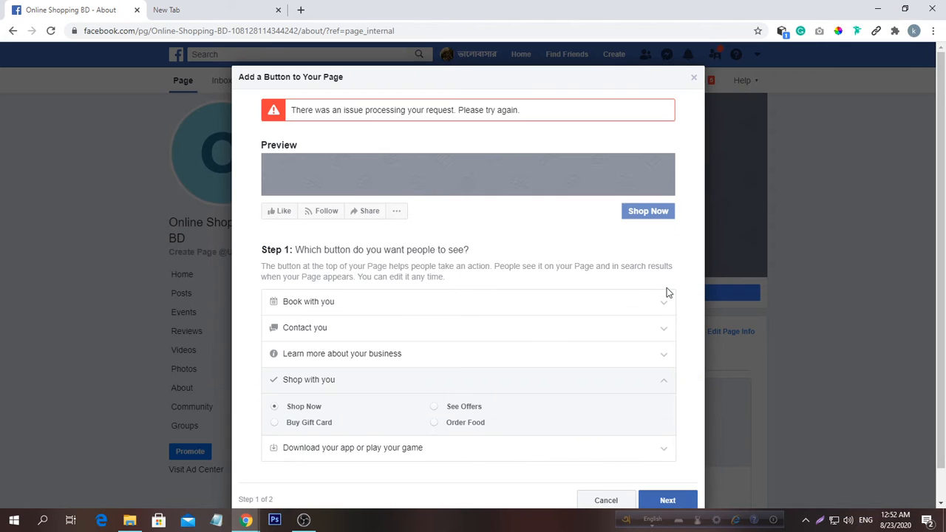
scroll(398, 387, down, 1)
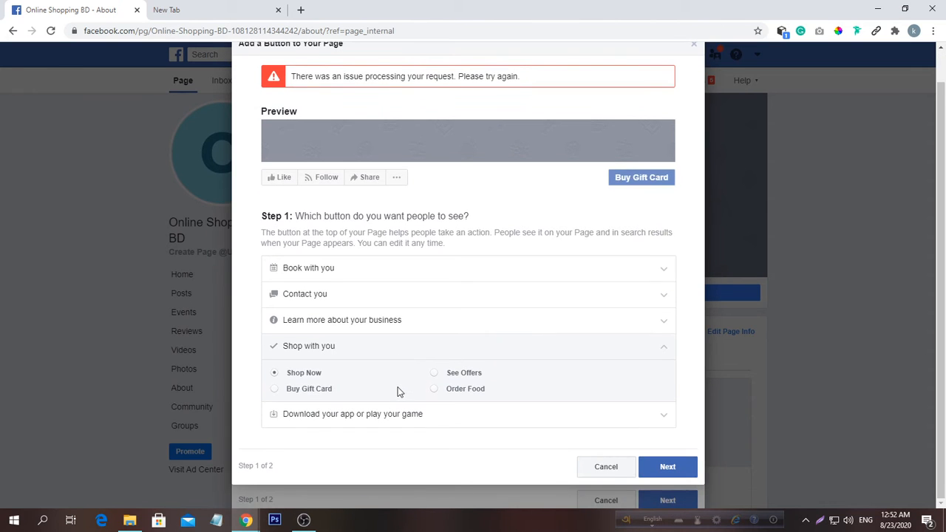
click(610, 468)
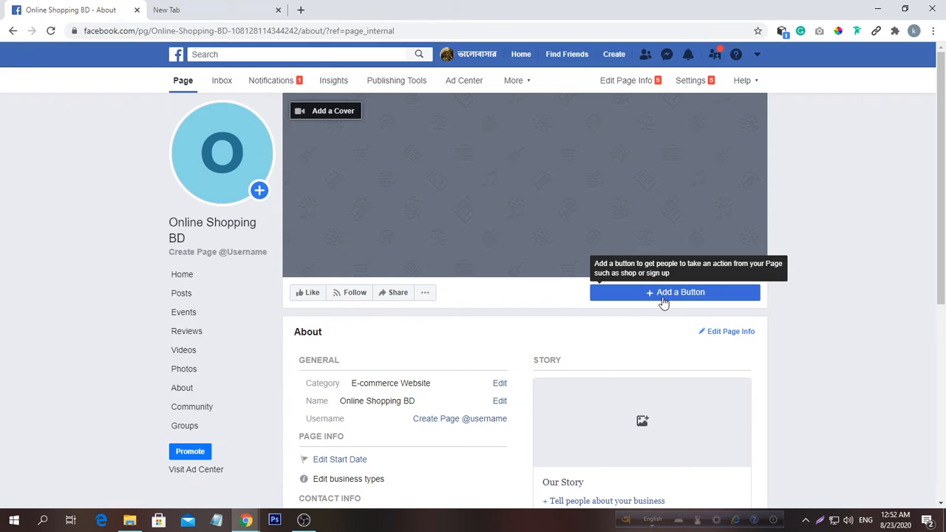
Open the page's settings, view the Page Visibility options and cancel out of them.
scroll(569, 378, down, 2)
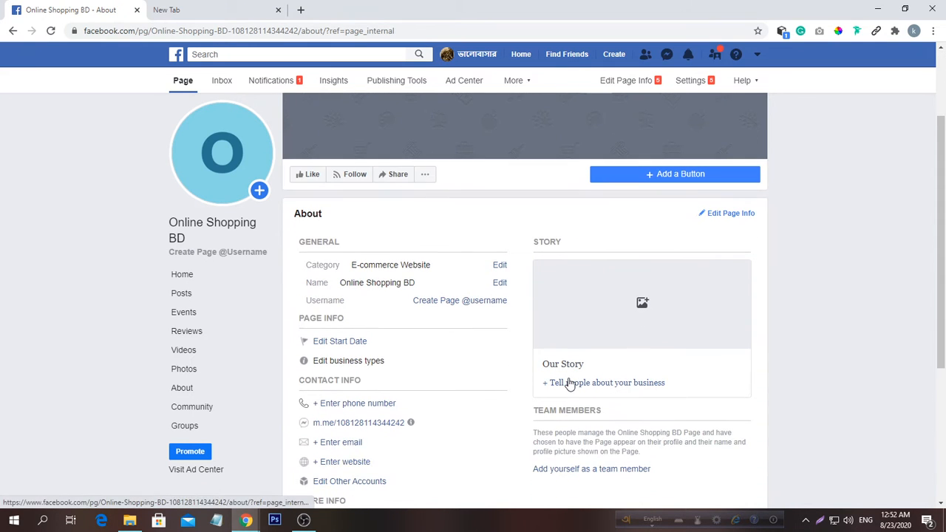
scroll(569, 384, down, 4)
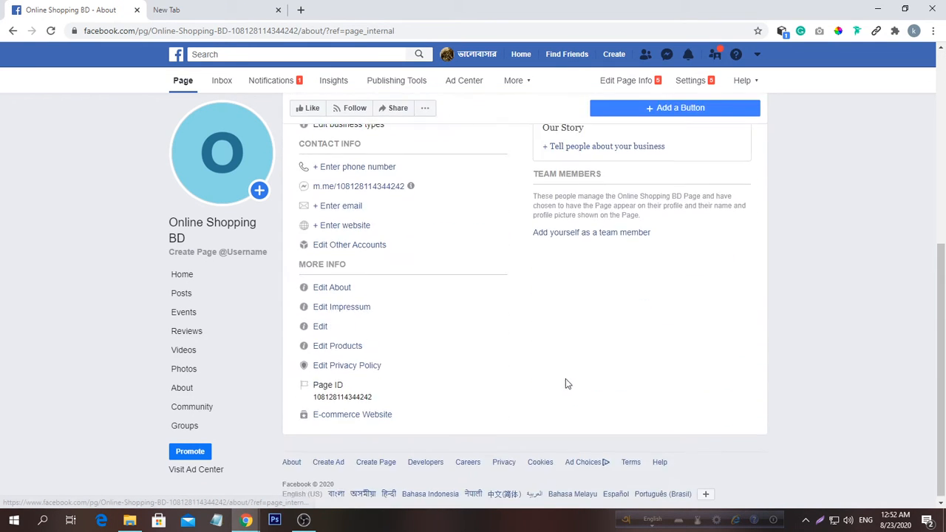
scroll(470, 339, up, 6)
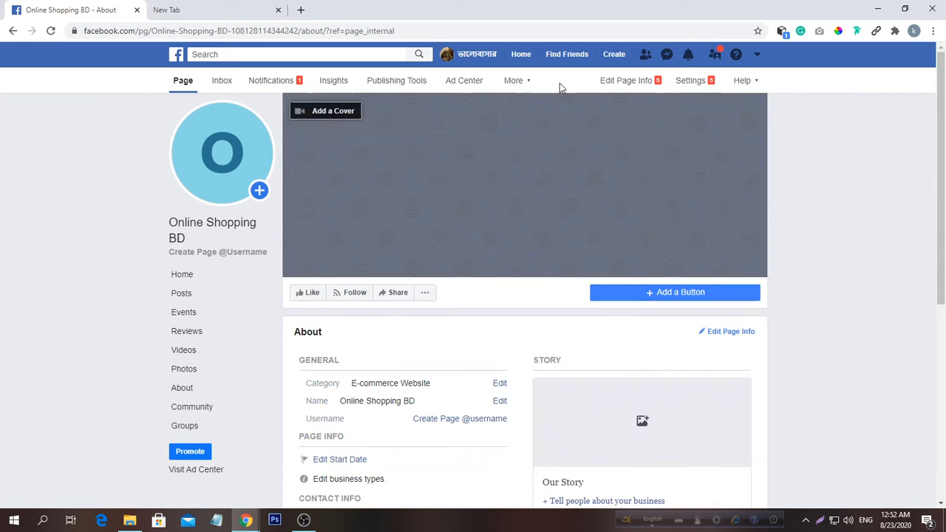
click(685, 83)
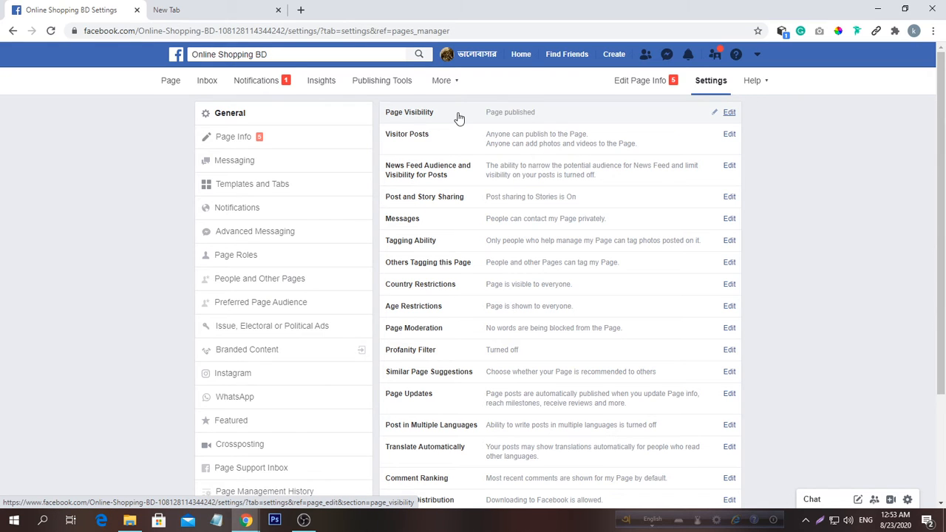
click(728, 113)
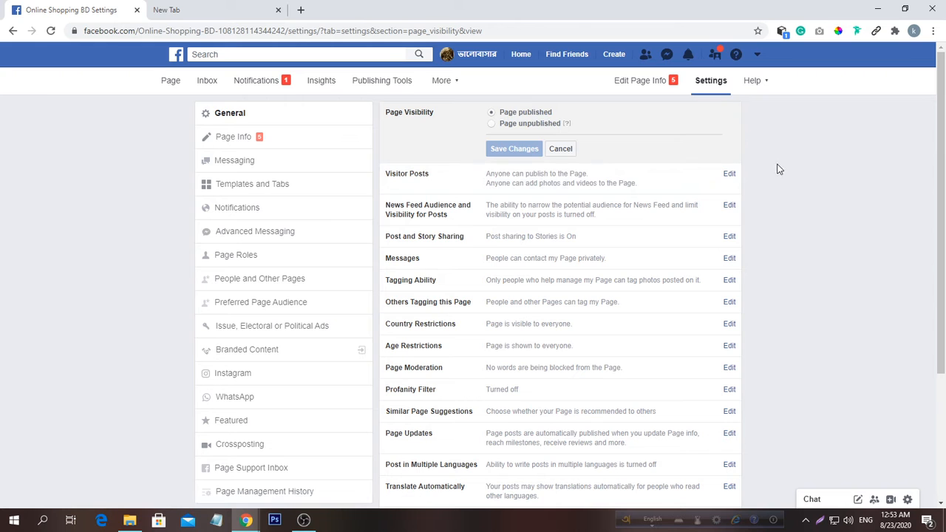
click(568, 155)
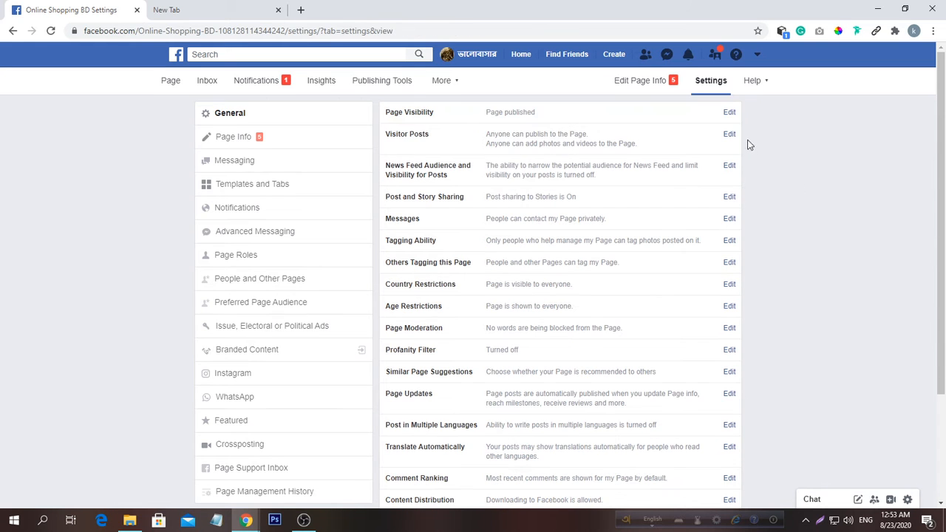
Review the Visitor Posts and the Post and Story Sharing options, cancelling out of each.
click(729, 135)
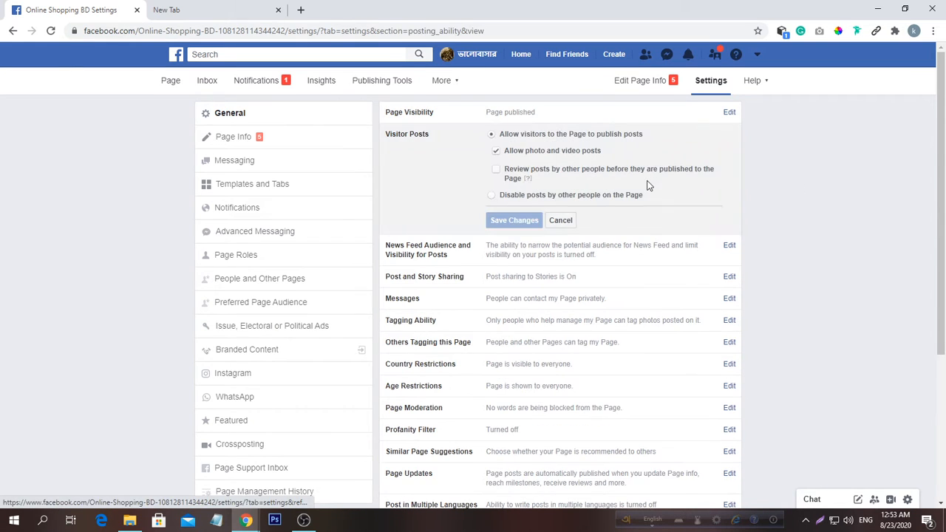
click(559, 229)
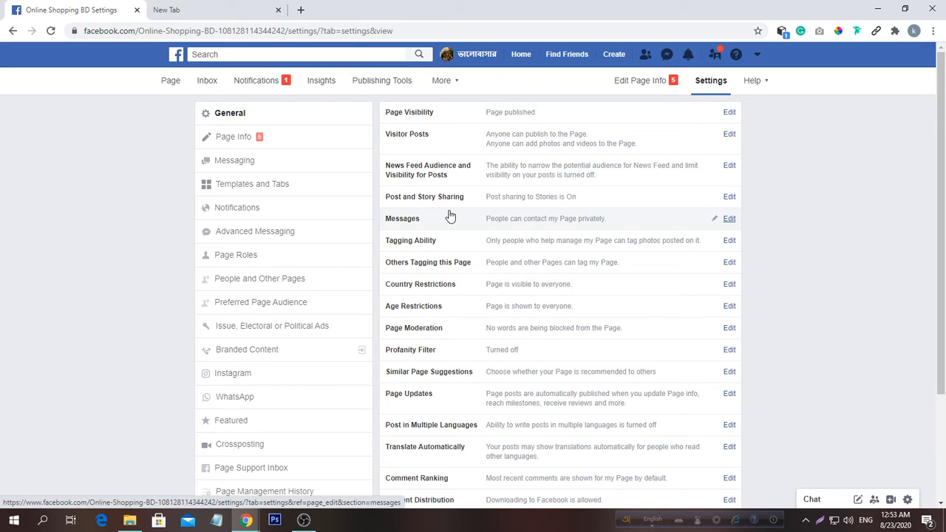
click(731, 198)
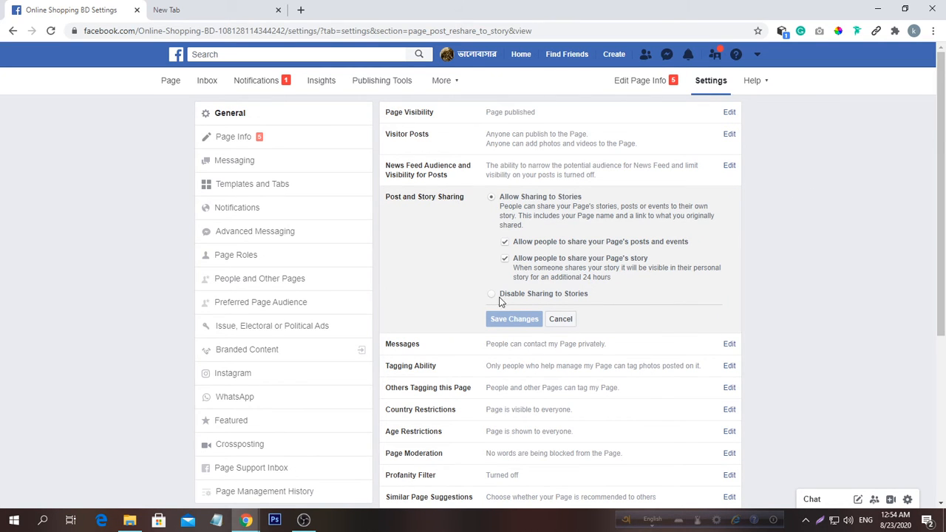
click(563, 319)
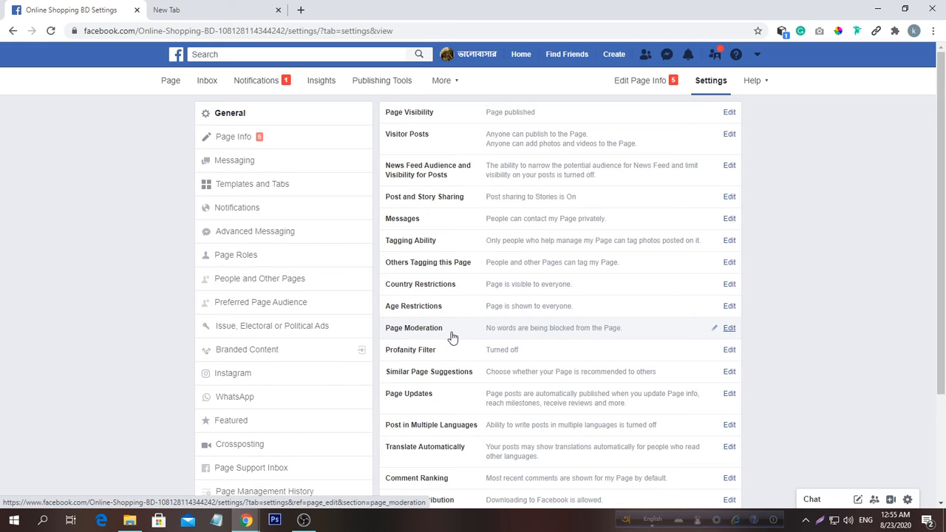
Review the Page Moderation options for blocking words and cancel out of them.
click(723, 330)
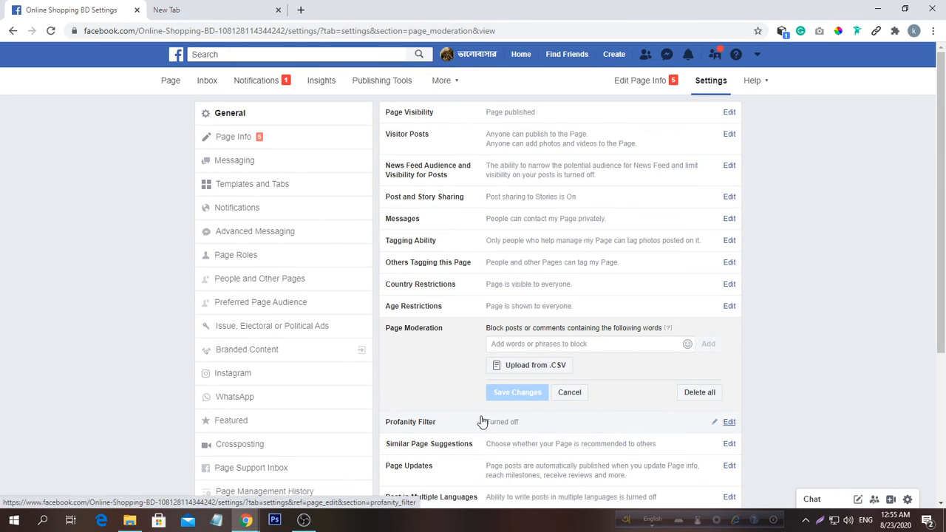
click(569, 394)
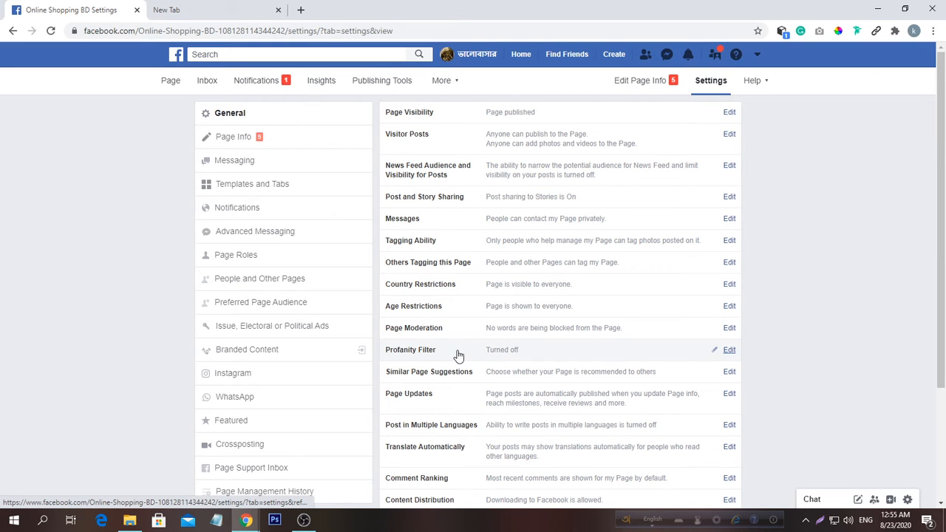
Set the page's Profanity Filter to Strong and save the change.
click(498, 354)
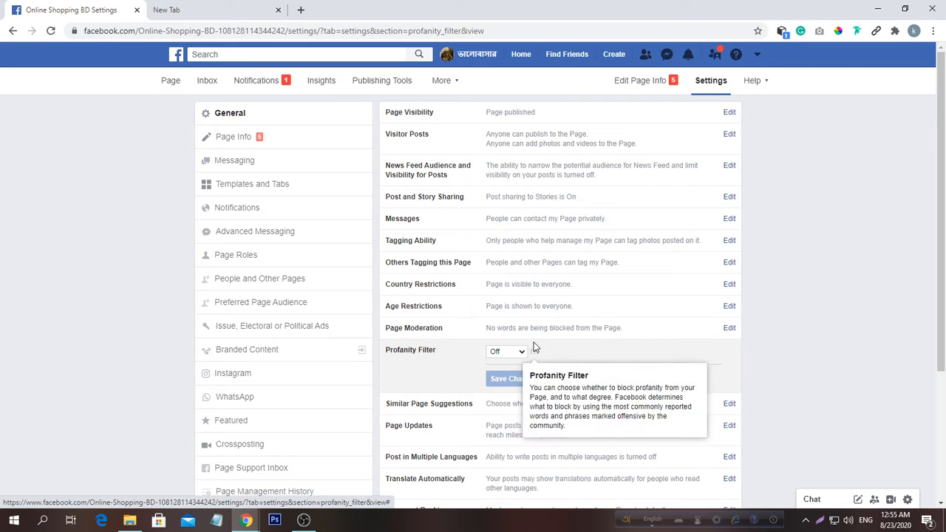
click(521, 353)
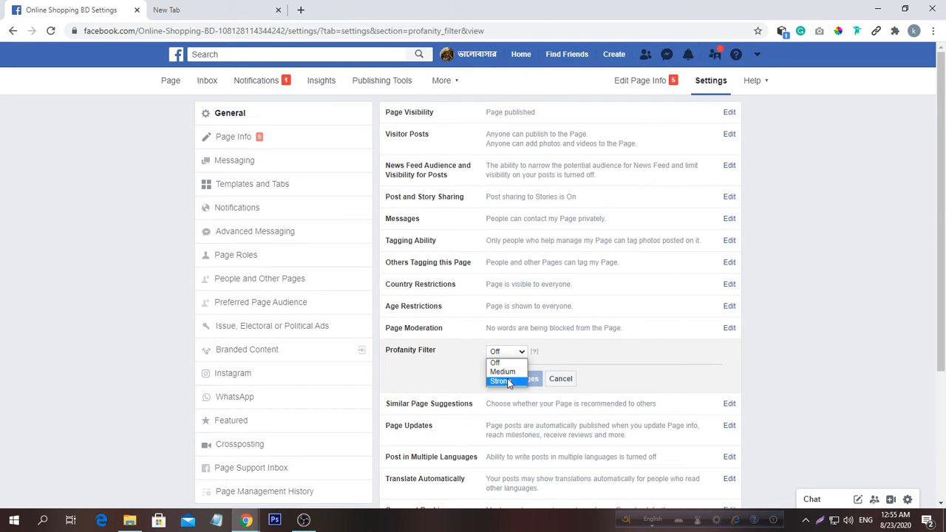
click(509, 382)
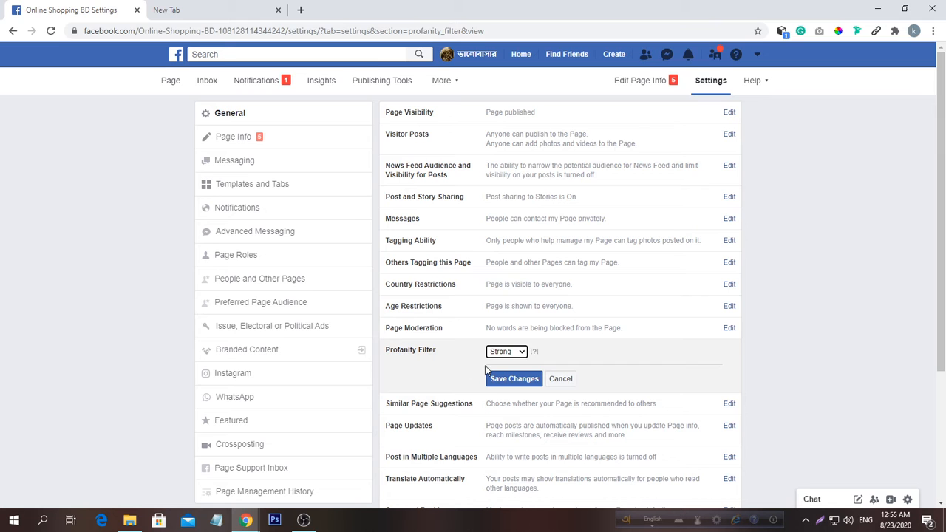
click(521, 379)
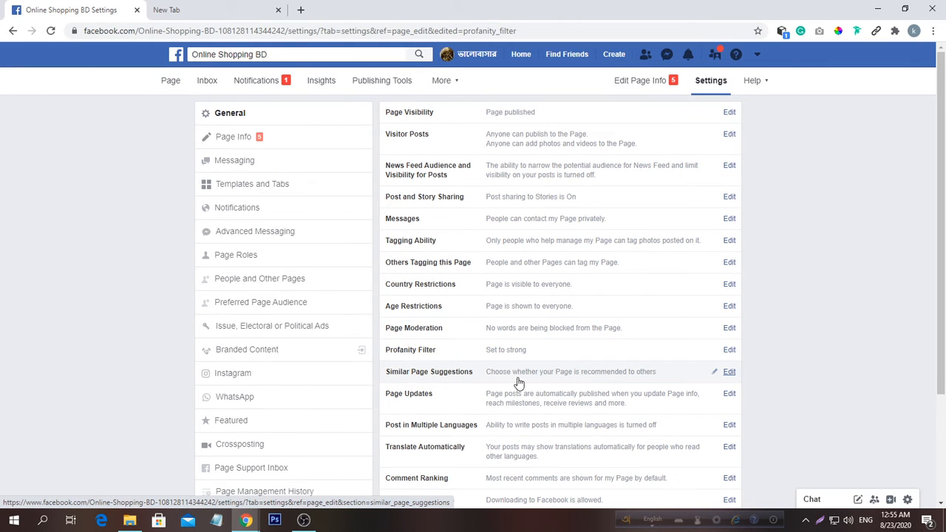
Review the Similar Page Suggestions and Page Updates options, cancelling out of each.
click(730, 376)
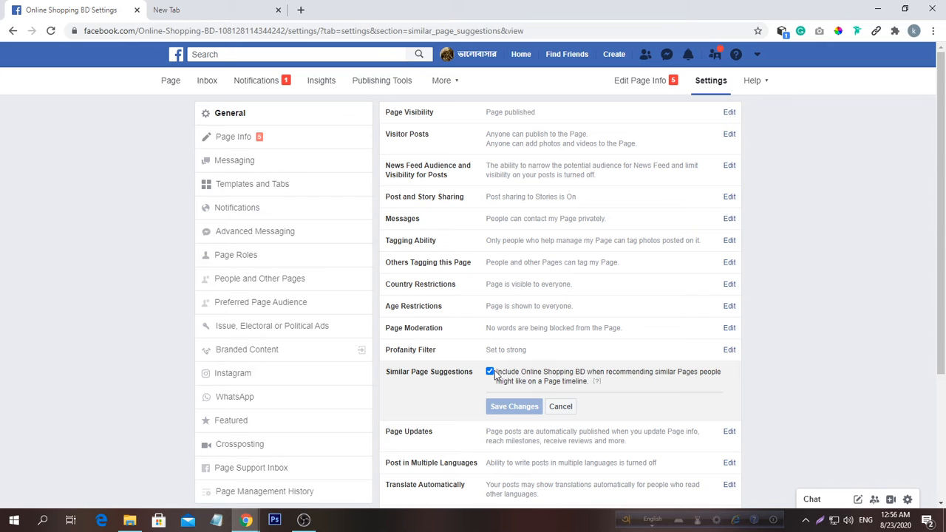
click(560, 406)
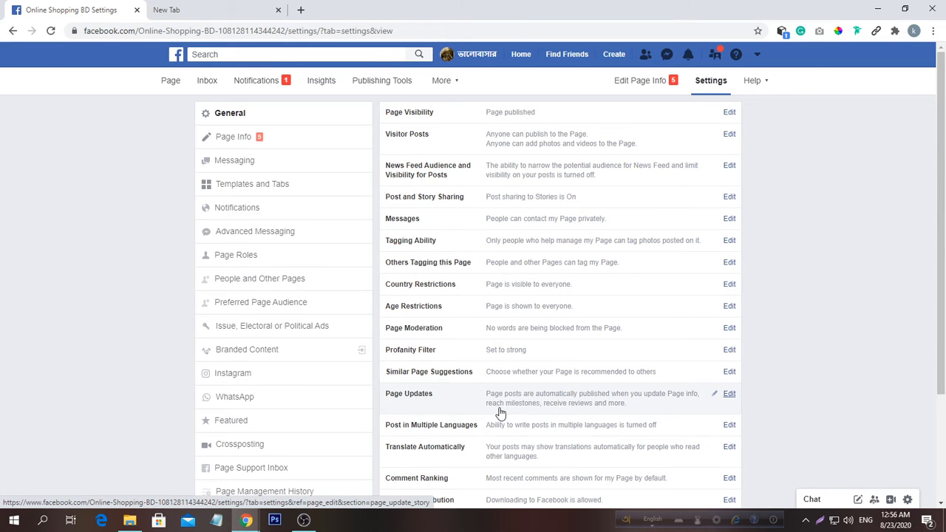
scroll(500, 413, down, 1)
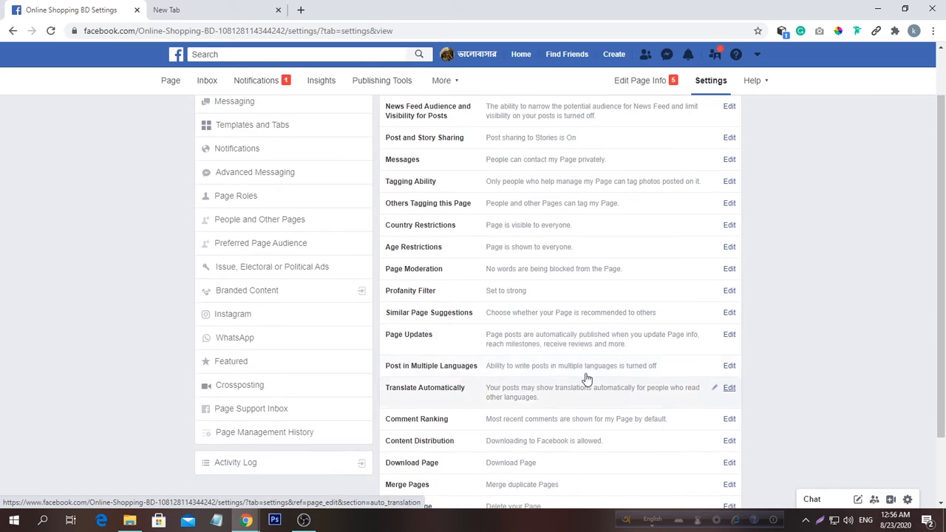
click(727, 338)
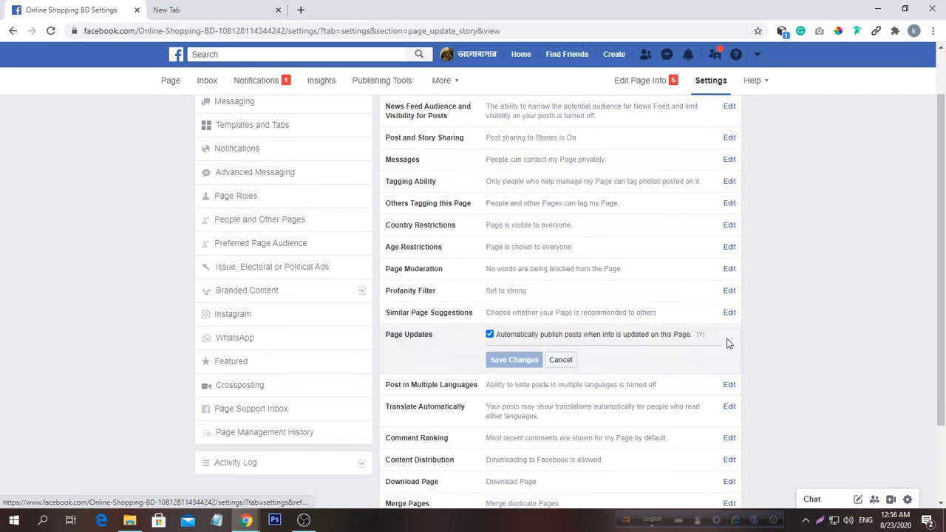
click(557, 362)
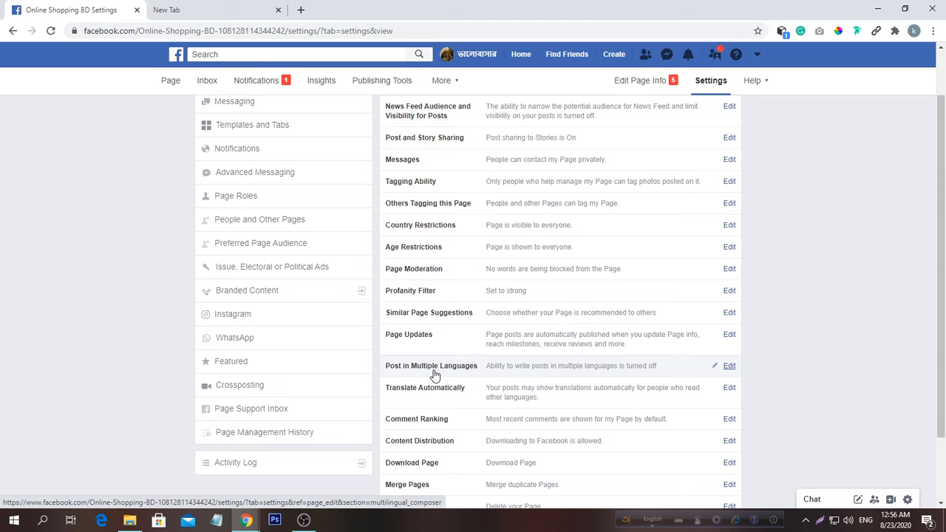
View the Merge Pages option among the general settings and cancel out of it.
scroll(437, 376, down, 1)
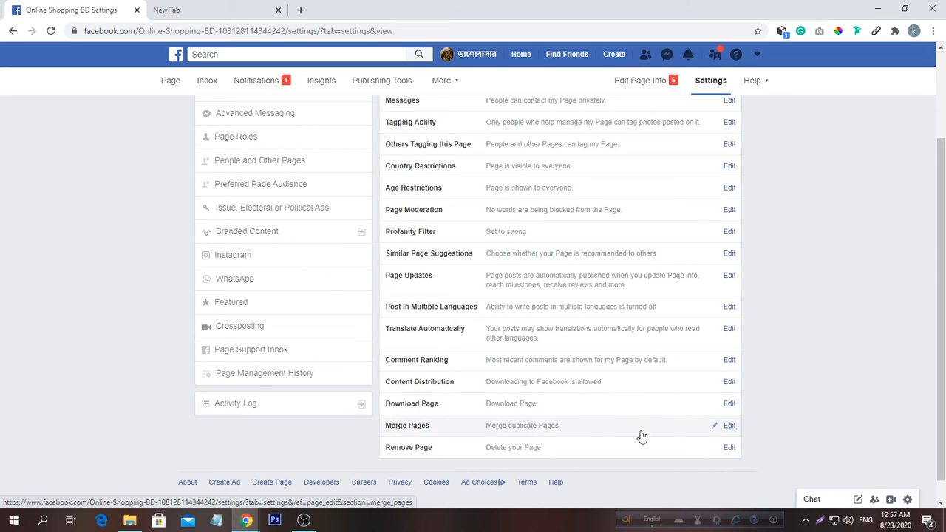
click(729, 427)
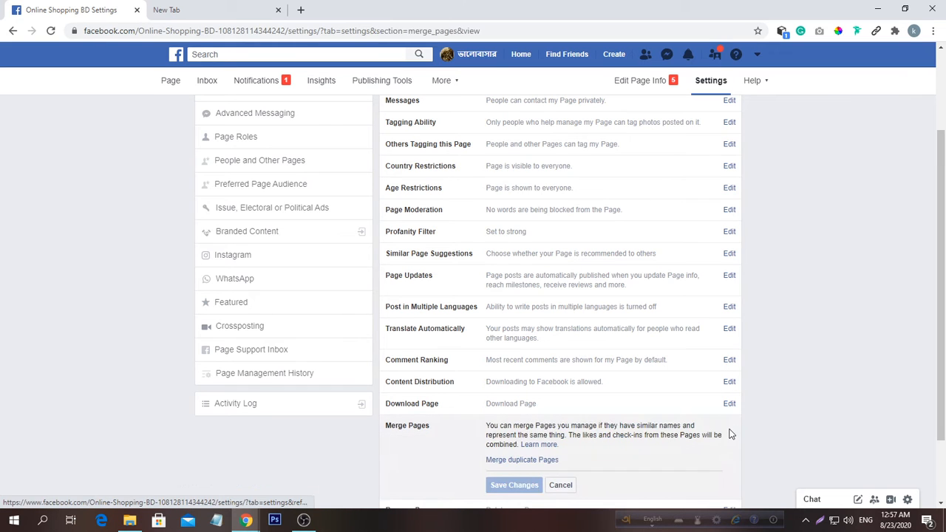
click(560, 485)
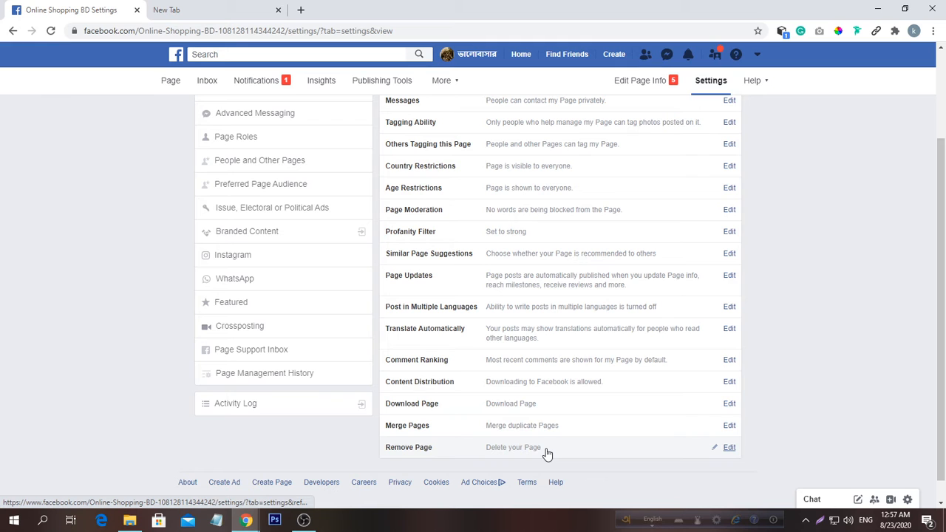
Open the Templates and Tabs settings and apply the Shopping template to the page.
scroll(321, 310, up, 2)
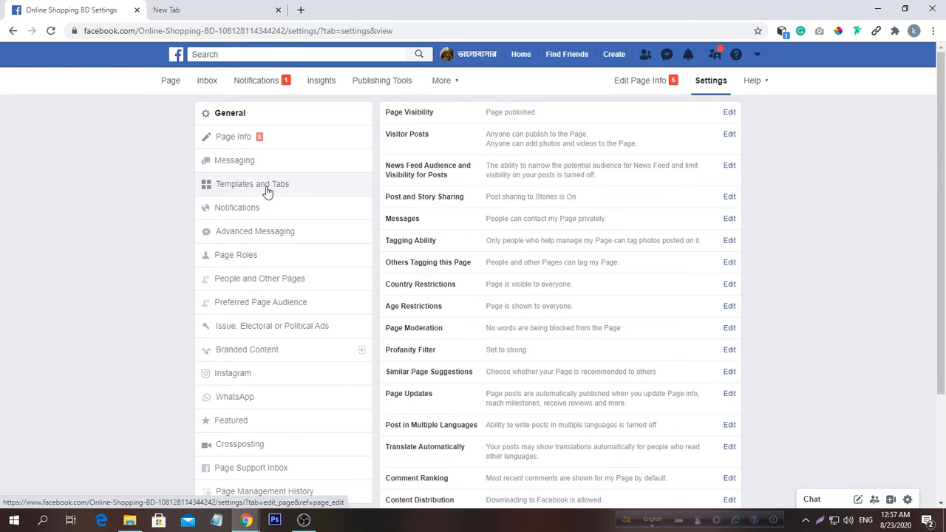
click(269, 190)
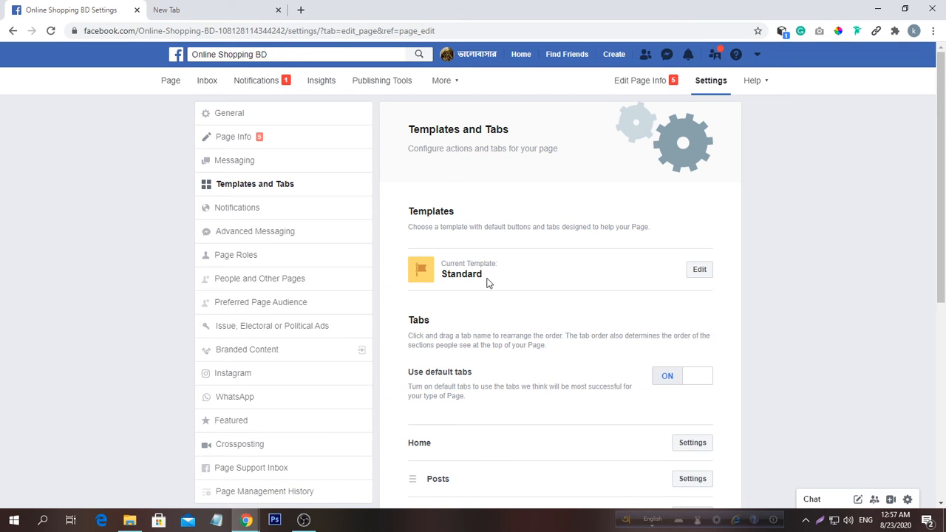
click(699, 269)
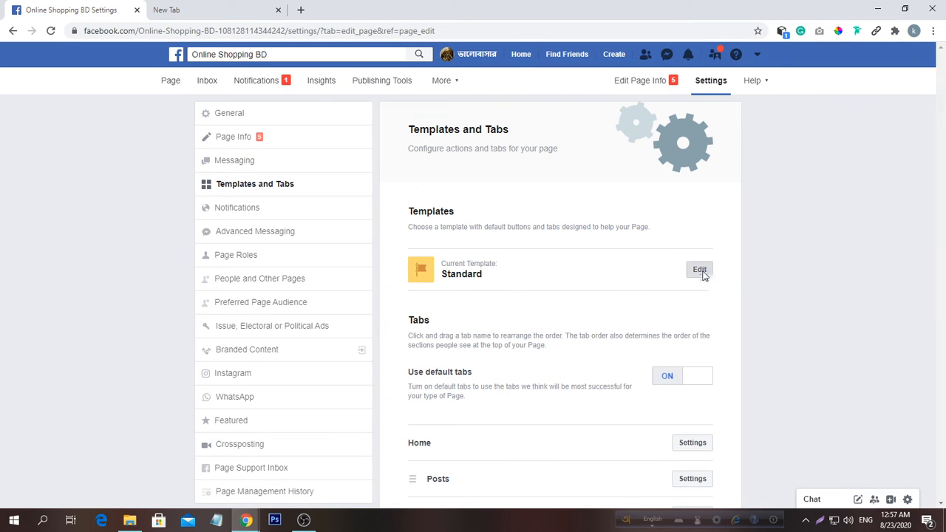
scroll(547, 325, down, 5)
scroll(543, 326, down, 10)
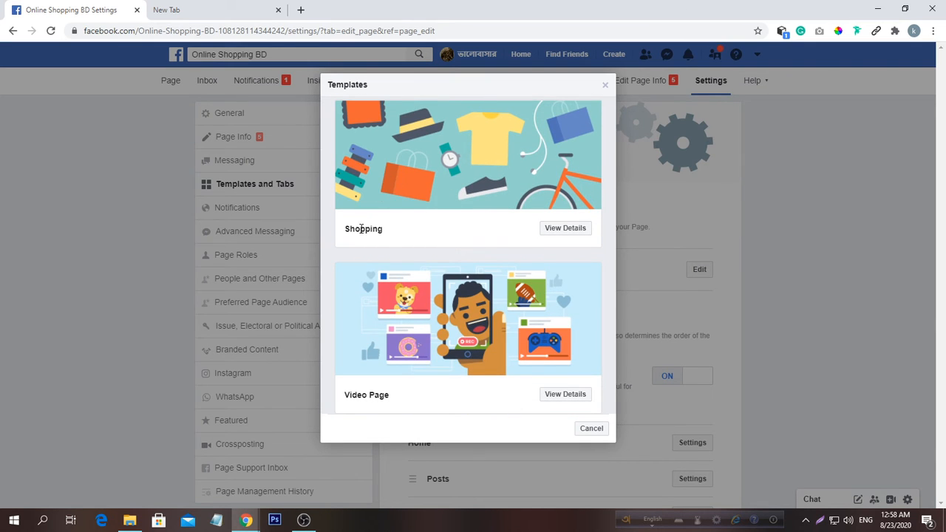
click(568, 228)
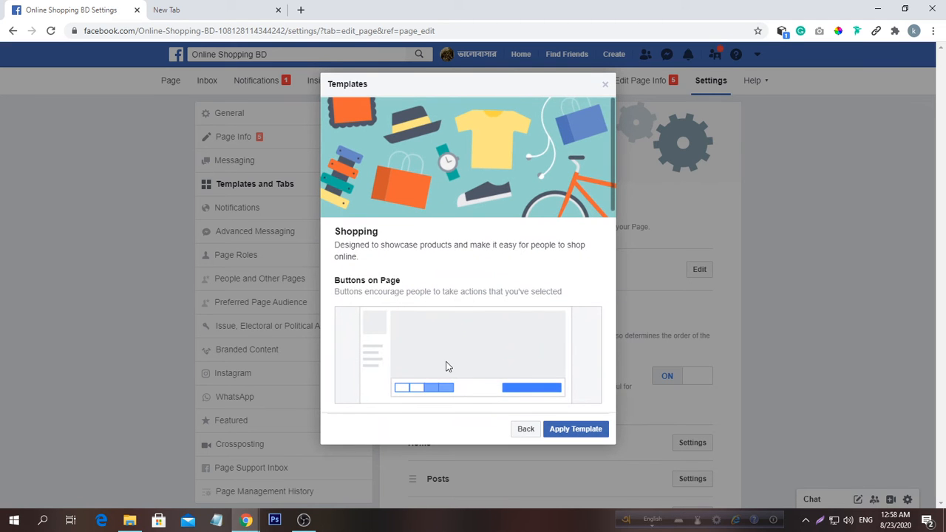
click(577, 435)
click(597, 330)
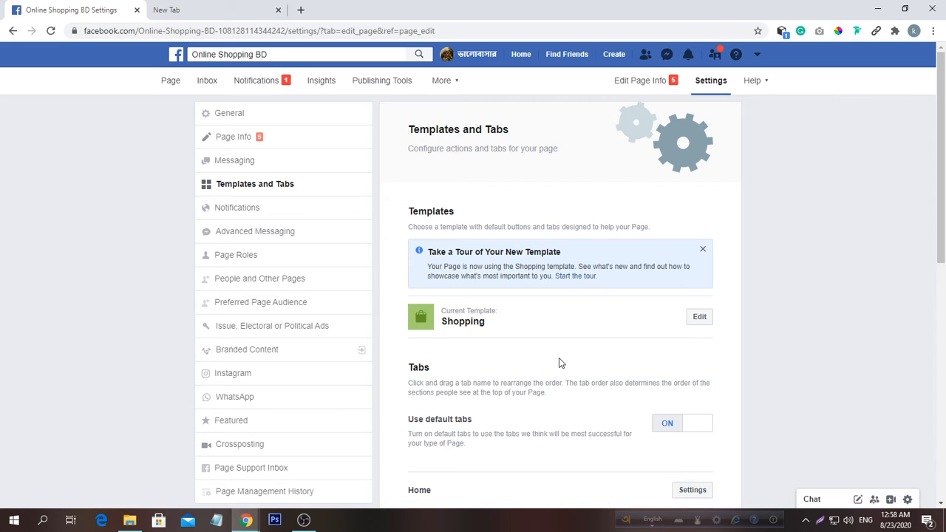
Reorder the page tabs so Reviews follows Photos, Shop sits between Videos and About, and Jobs comes directly after Groups.
scroll(559, 359, down, 2)
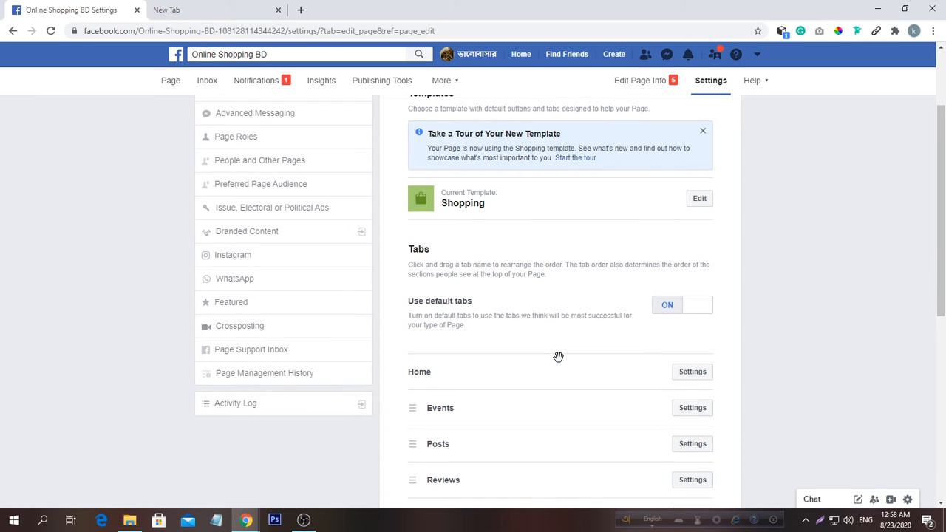
scroll(690, 321, down, 2)
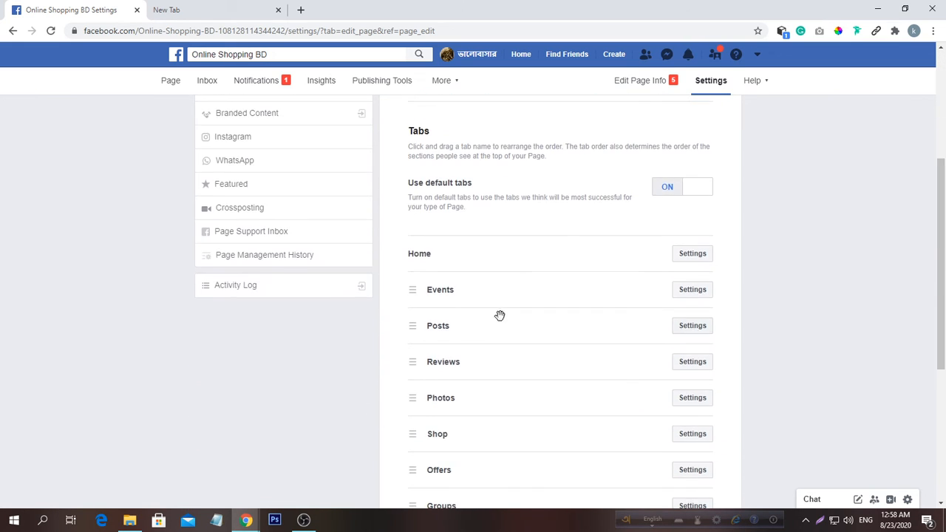
scroll(499, 316, down, 4)
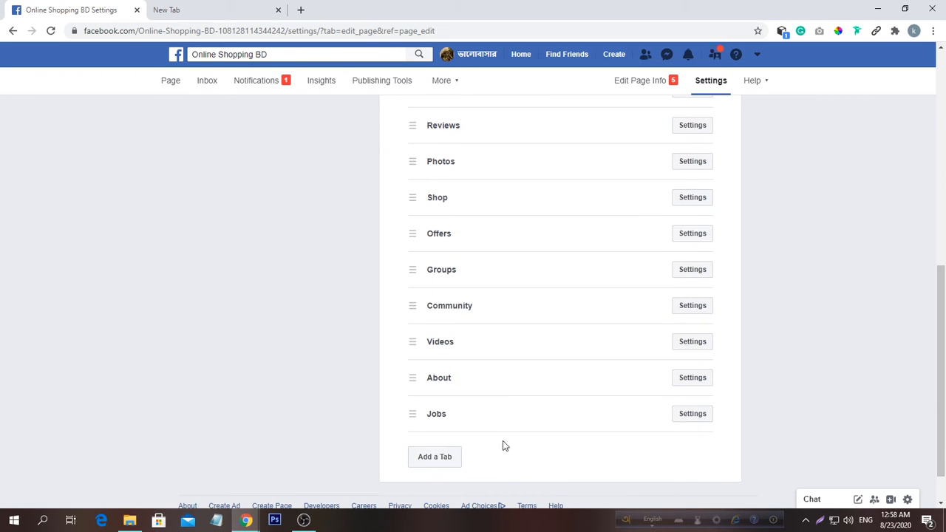
drag(481, 127, 481, 352)
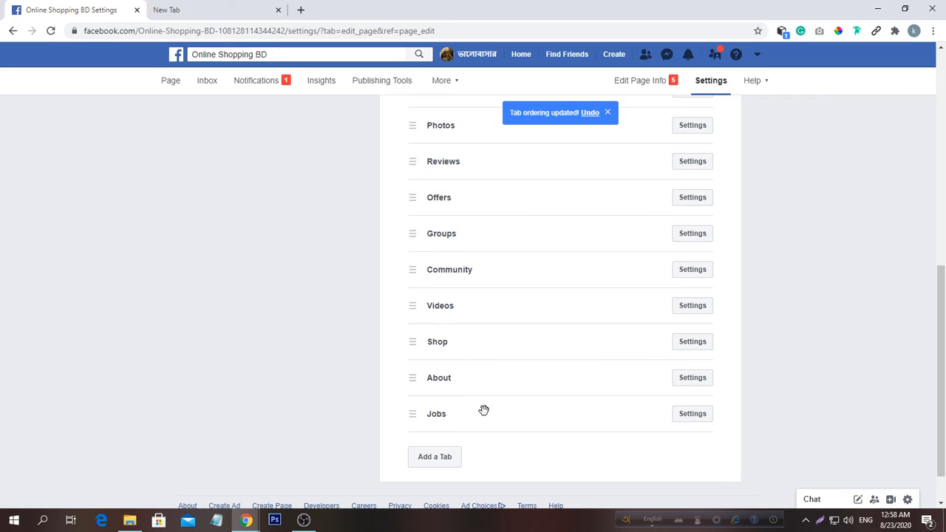
drag(483, 410, 484, 269)
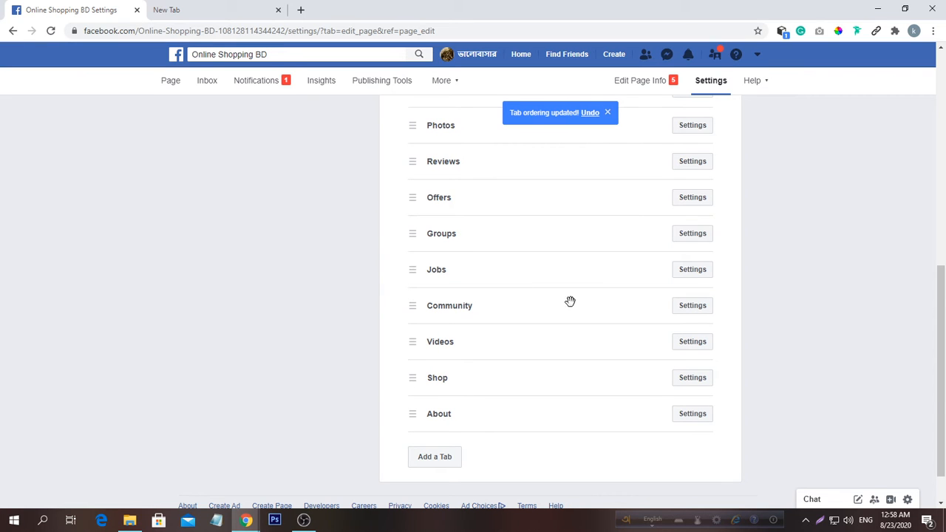
View the Community tab's settings with its shareable URL.
click(681, 311)
scroll(576, 308, down, 2)
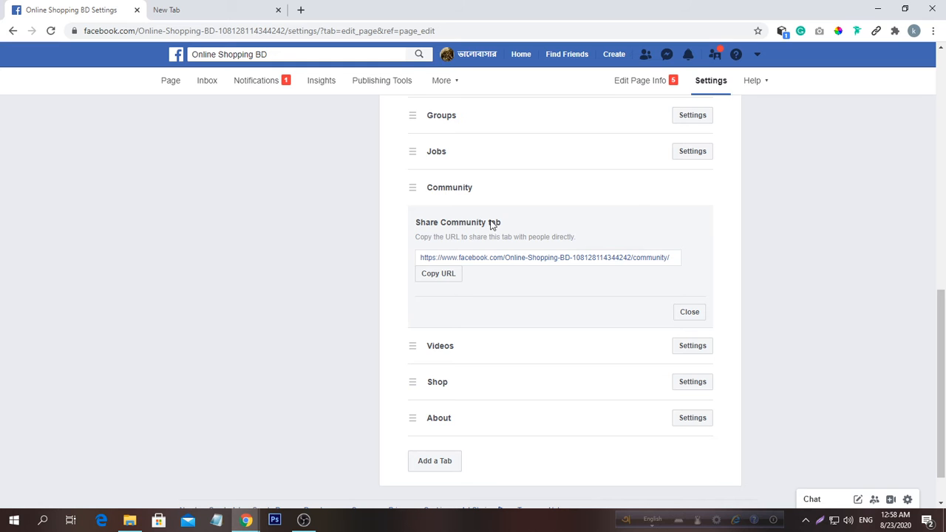
scroll(412, 187, up, 1)
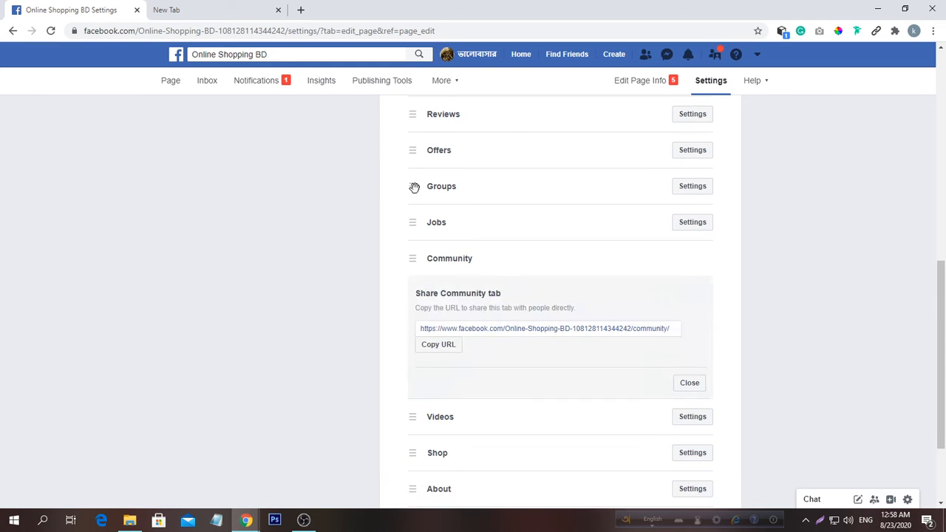
Turn off Show Jobs tab in the Jobs tab's settings and save.
click(693, 224)
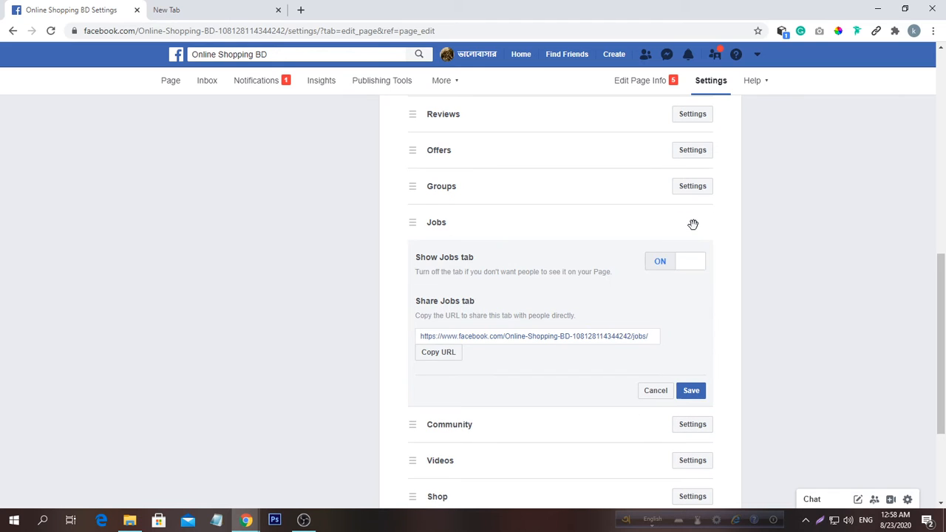
click(659, 264)
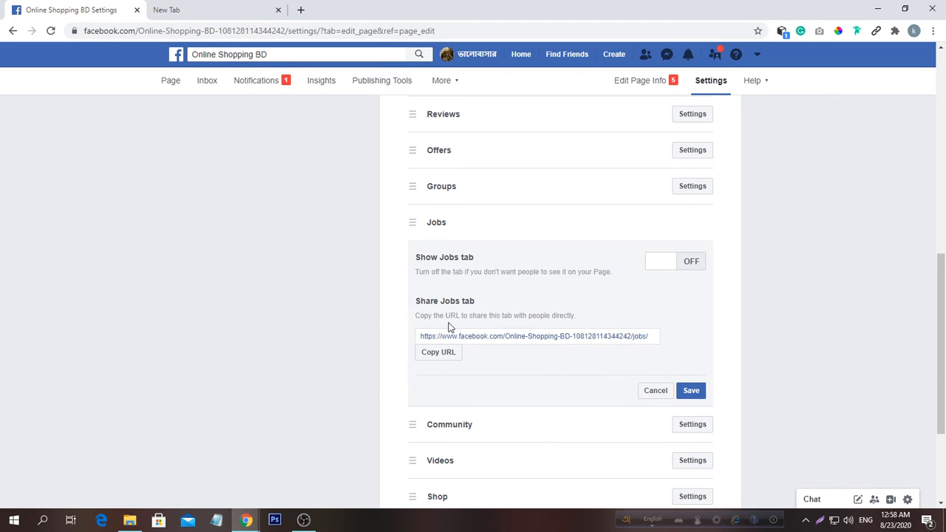
click(691, 390)
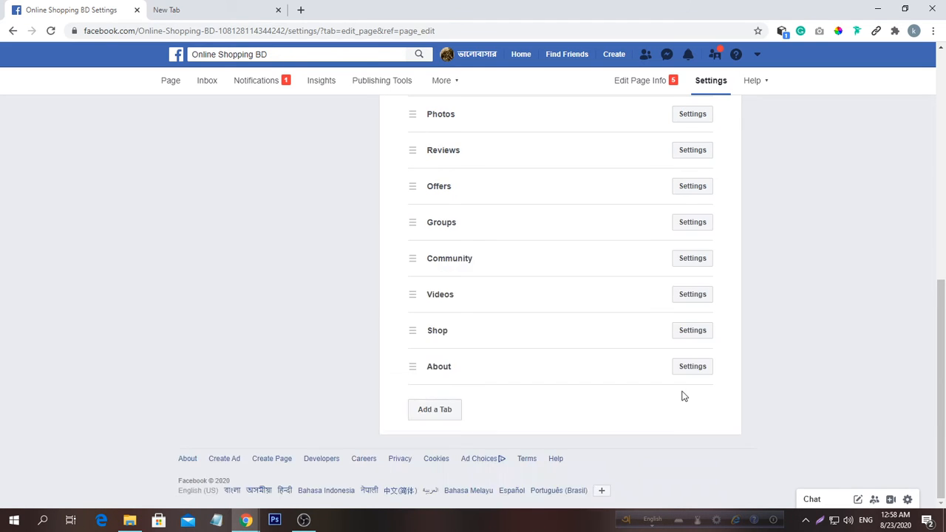
Add a Live tab to the page and close the tab list.
click(452, 413)
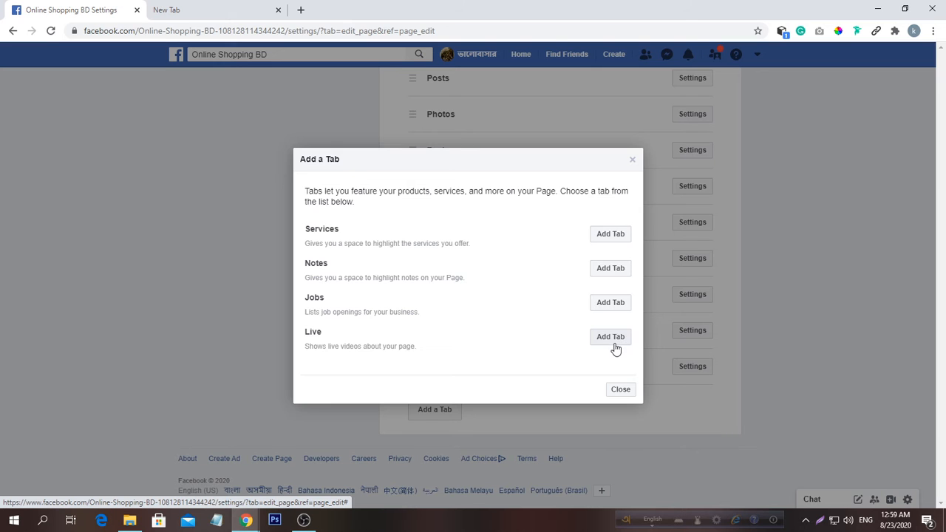
click(610, 337)
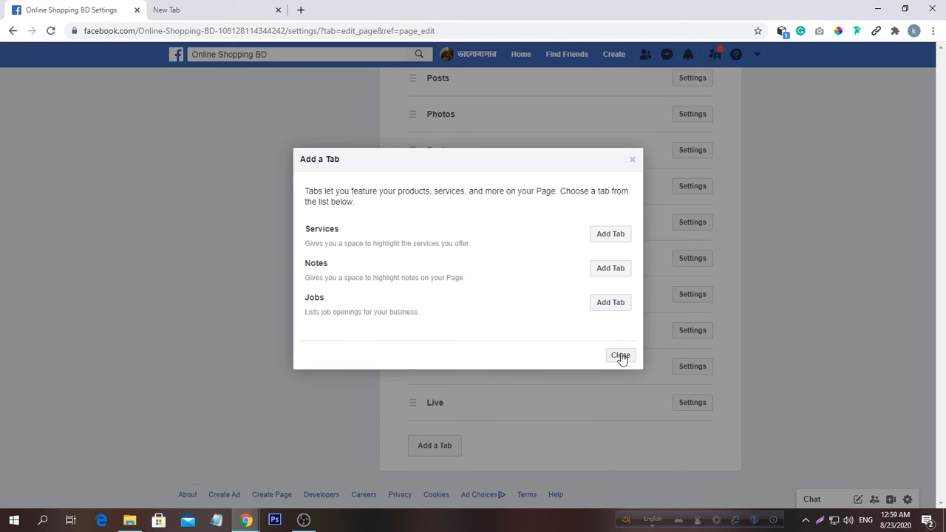
click(621, 356)
Move the Live tab up so it sits between Posts and Photos.
scroll(585, 325, up, 3)
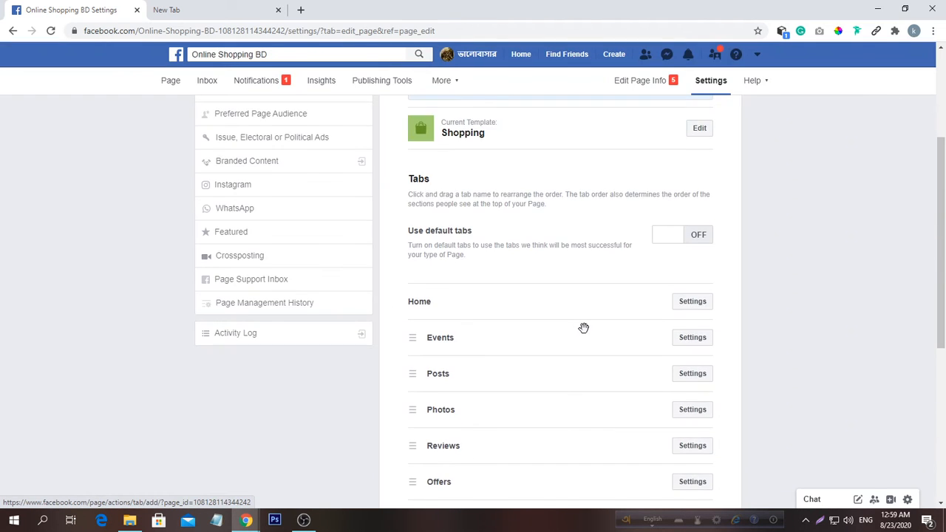
scroll(536, 349, down, 3)
scroll(535, 348, down, 2)
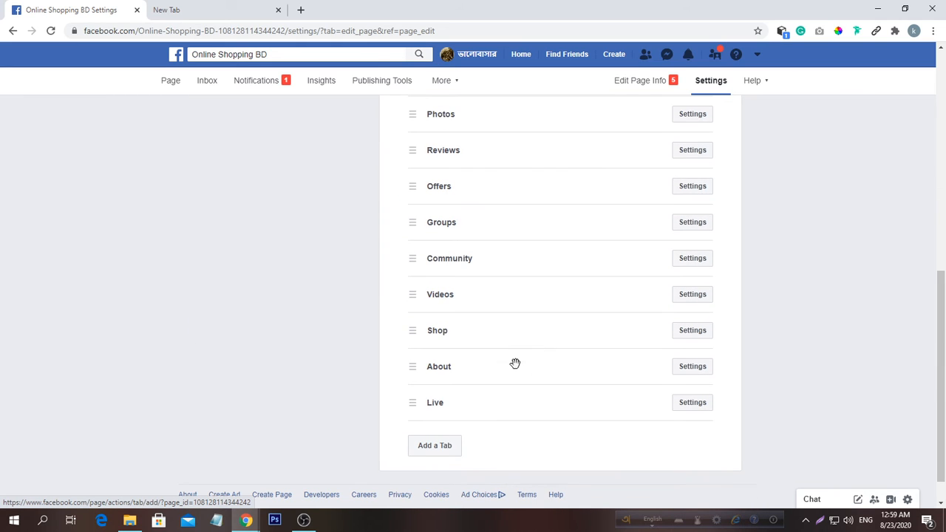
drag(530, 412, 529, 116)
scroll(525, 268, up, 5)
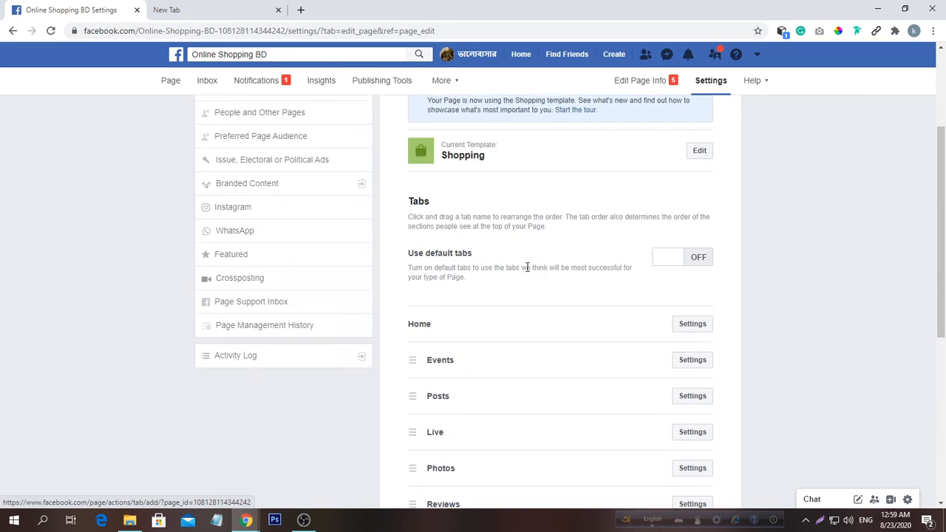
Move the Live tab further up in the page's tab list and review the order of the tabs.
drag(478, 426, 480, 361)
scroll(509, 346, down, 5)
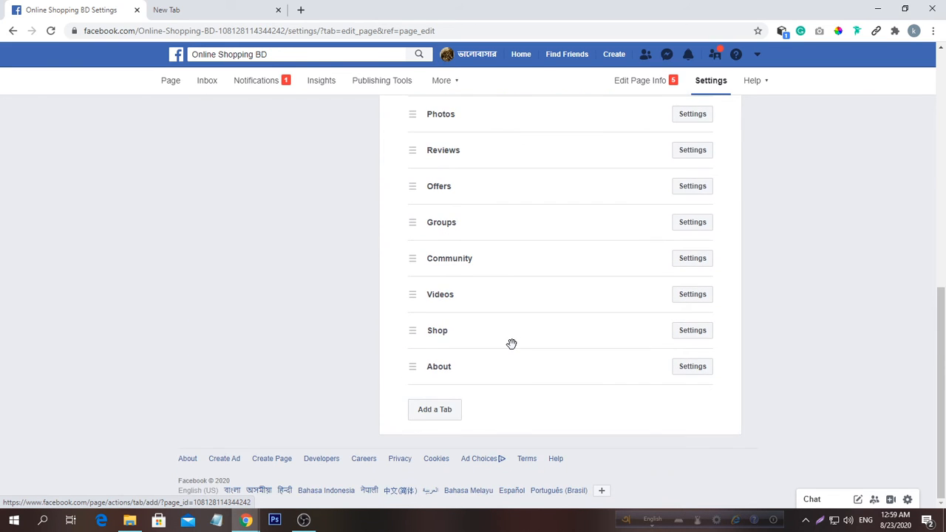
scroll(503, 342, up, 4)
scroll(250, 281, up, 3)
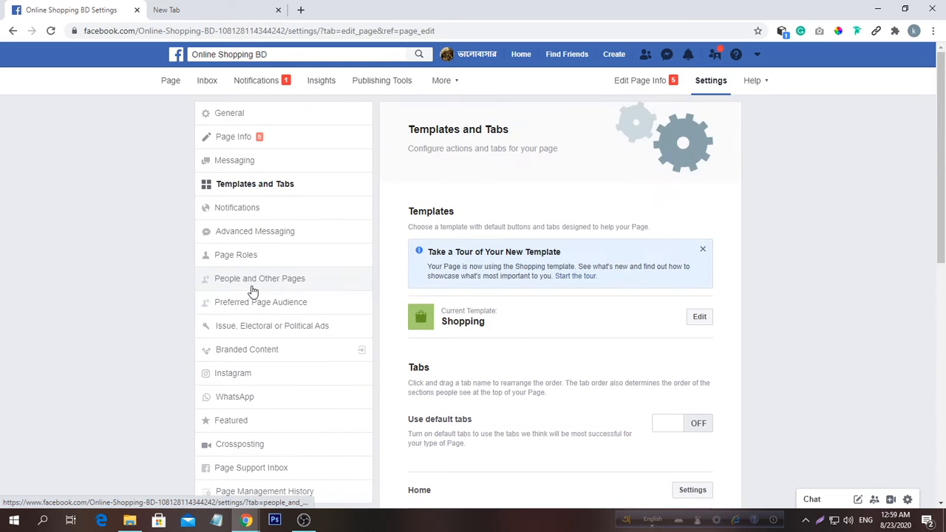
Review the page's Notifications settings, including the Messages, Email and Text Messages options.
click(239, 212)
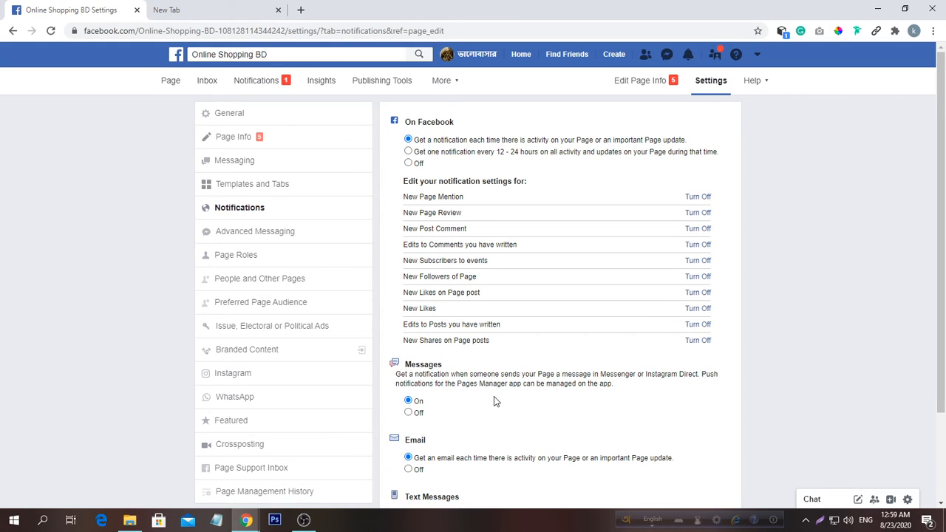
scroll(493, 401, down, 1)
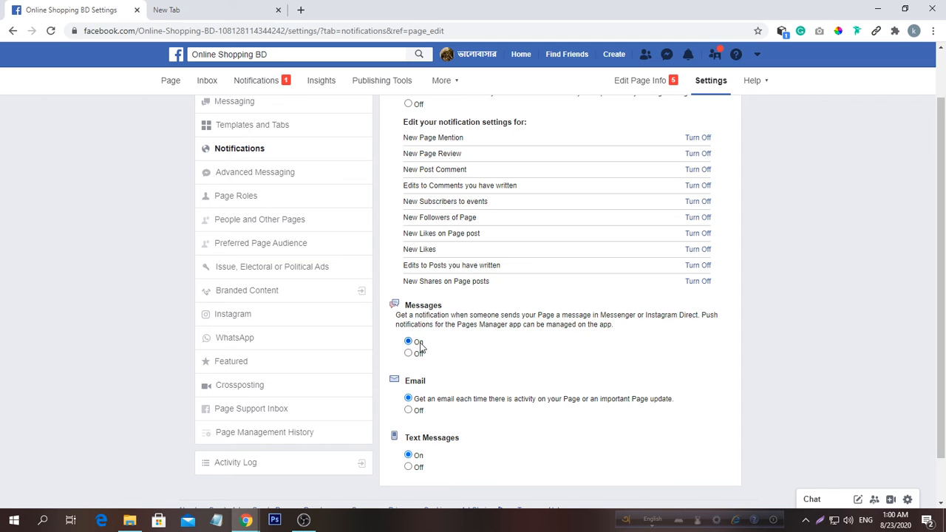
scroll(420, 347, up, 1)
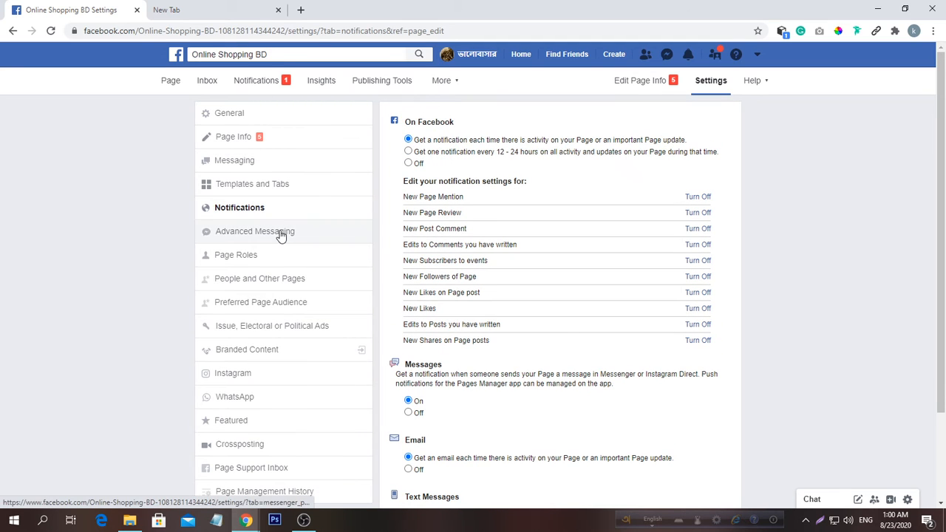
View the Page Roles settings and the list of roles available for assigning to a new person.
click(272, 264)
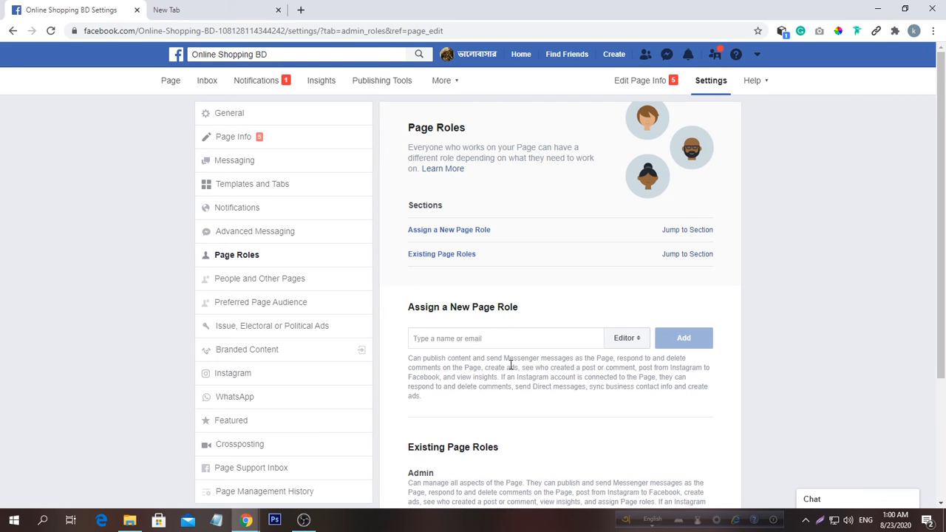
click(640, 347)
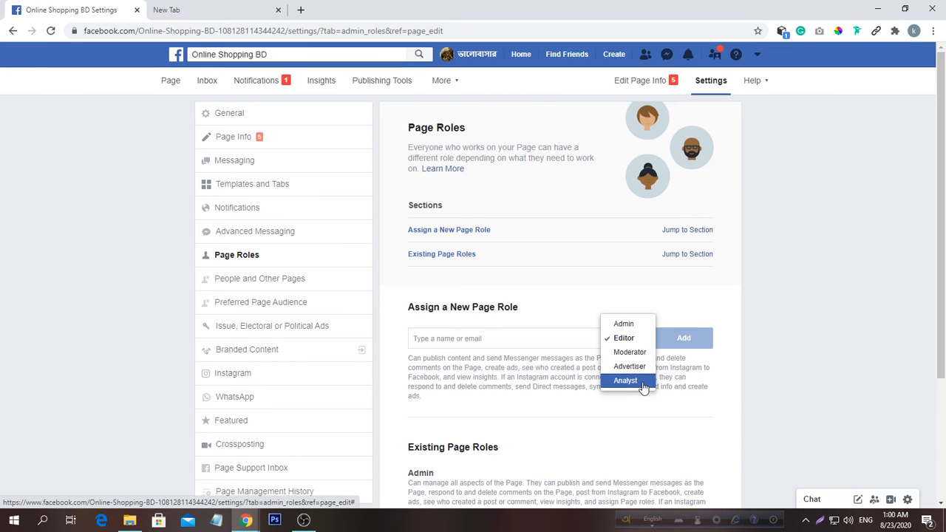
View the People and Other Pages, Preferred Page Audience, and Issue, Electoral or Political Ads settings.
click(287, 289)
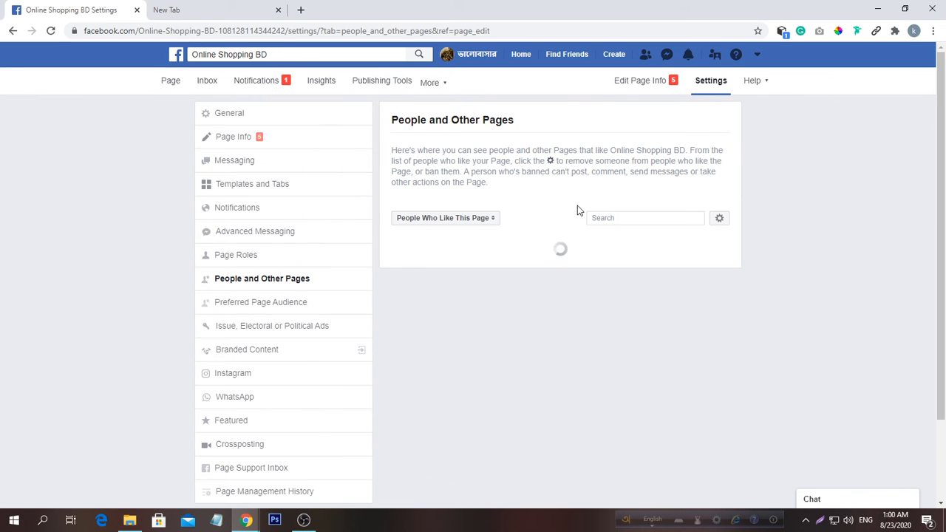
click(286, 310)
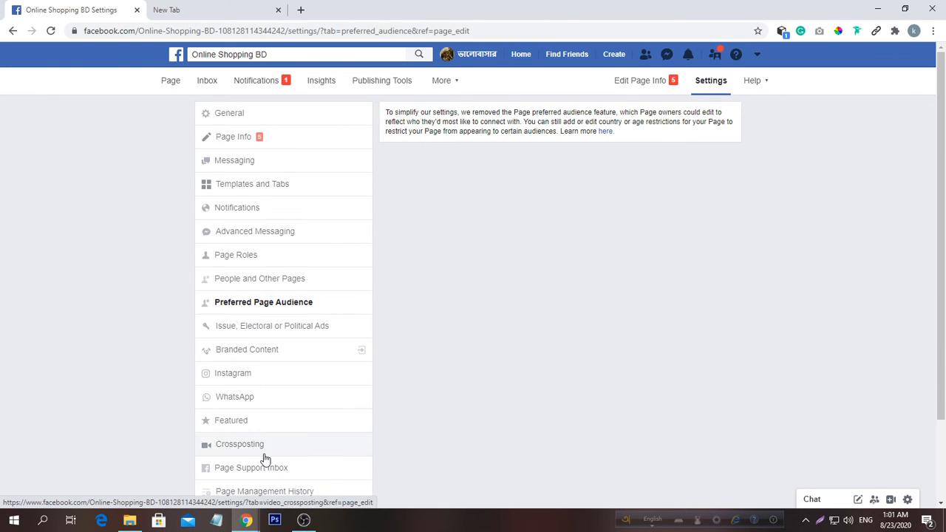
scroll(263, 458, down, 2)
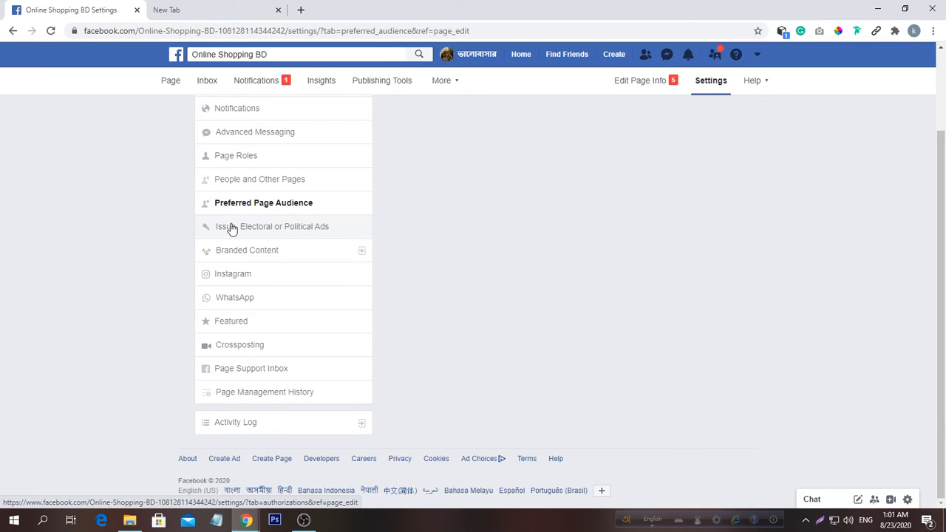
click(232, 228)
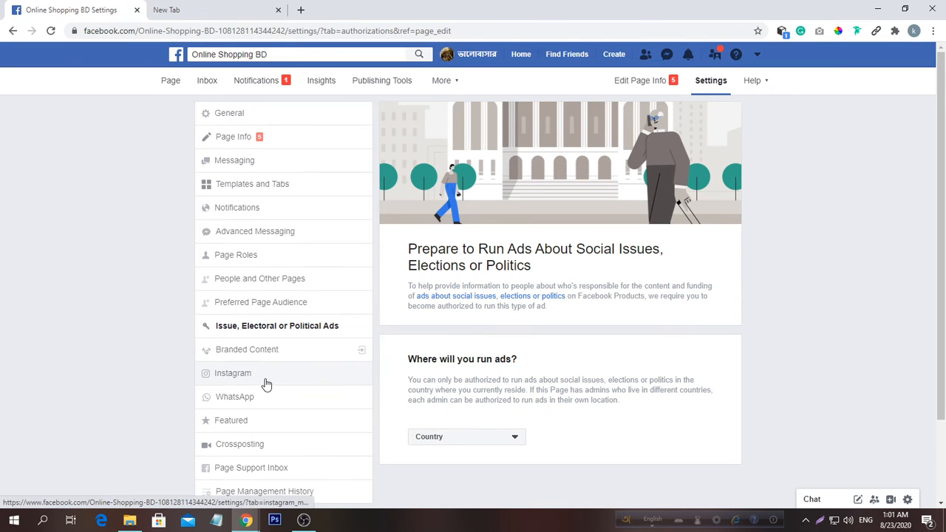
scroll(262, 401, down, 2)
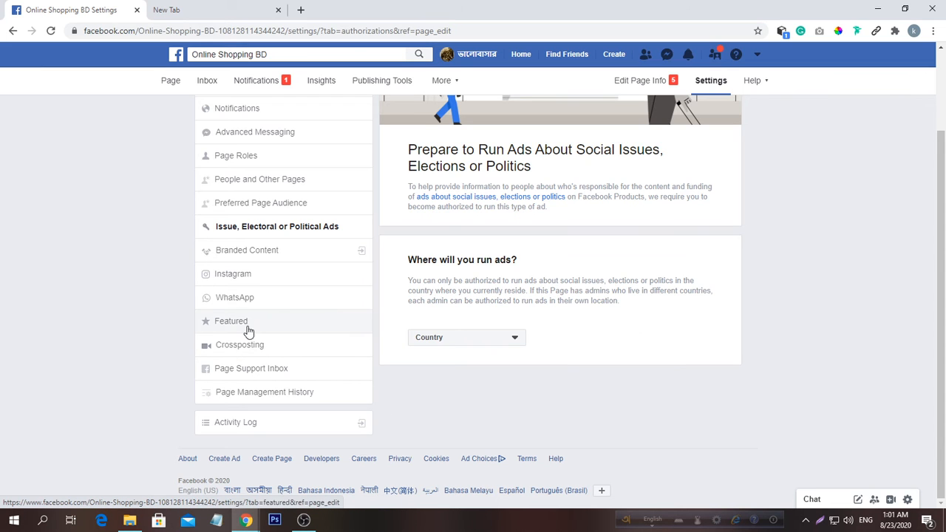
scroll(303, 380, up, 2)
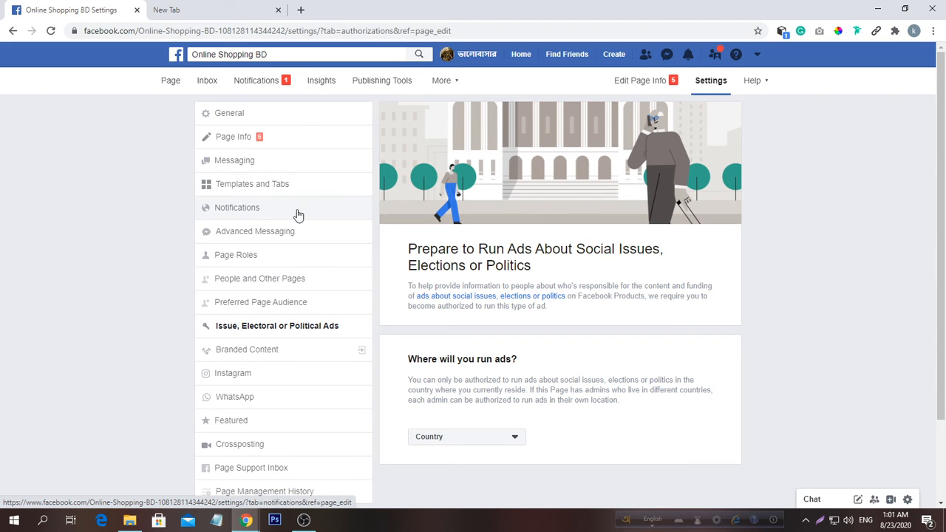
Turn on Show a greeting for starting a Messenger conversation in the page's Messaging settings.
click(262, 164)
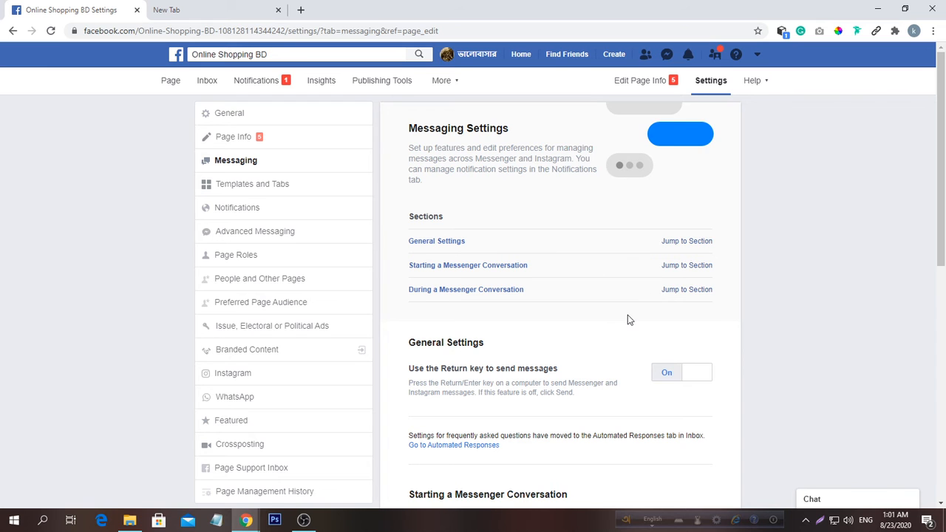
scroll(627, 319, down, 1)
scroll(563, 269, down, 1)
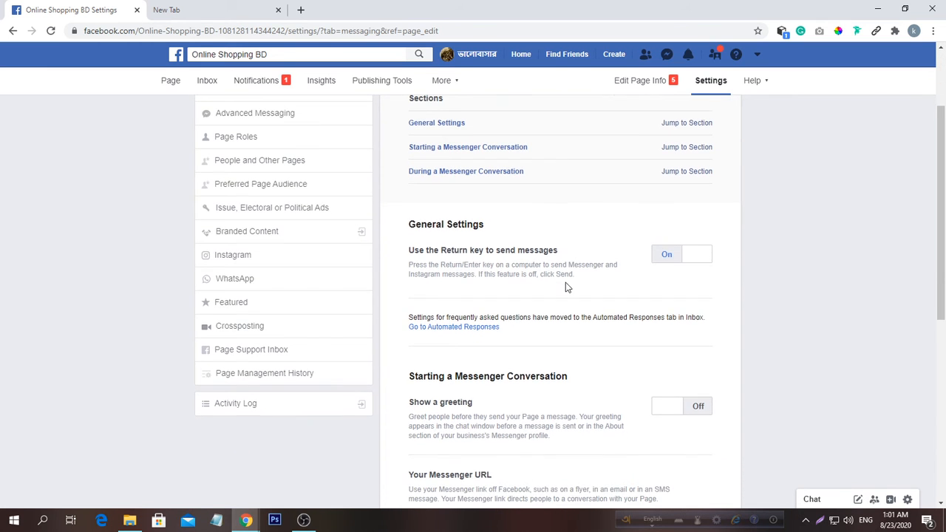
scroll(684, 311, down, 2)
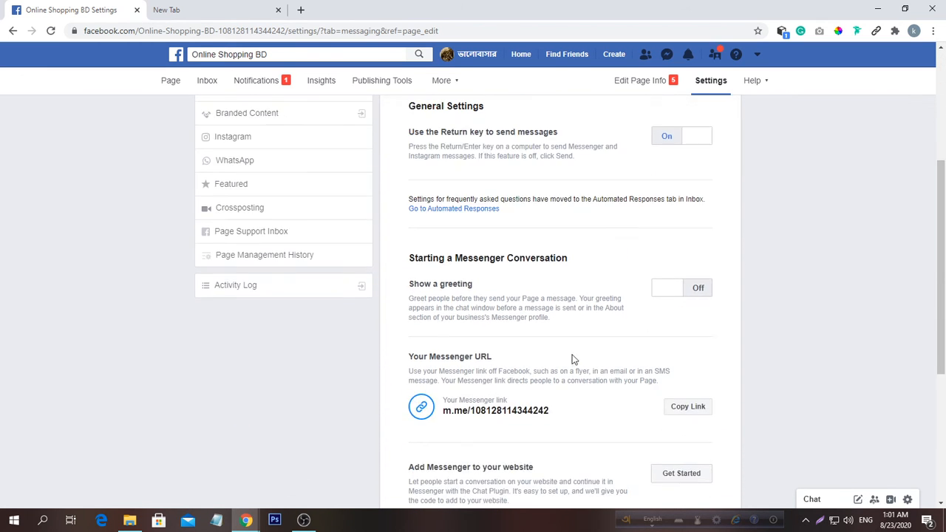
click(666, 301)
scroll(655, 302, down, 1)
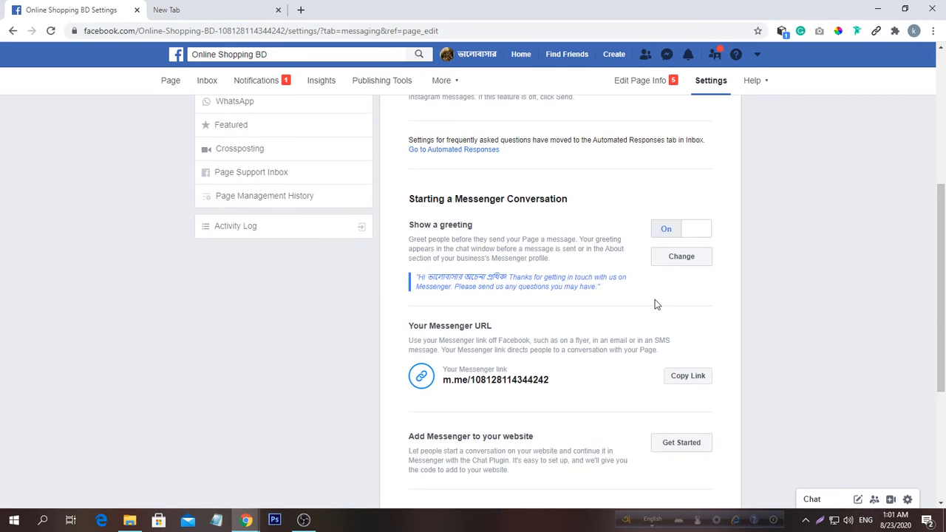
Replace the greeting text after the personalized name with "Sir, can I help you?" and save the greeting.
scroll(655, 301, up, 1)
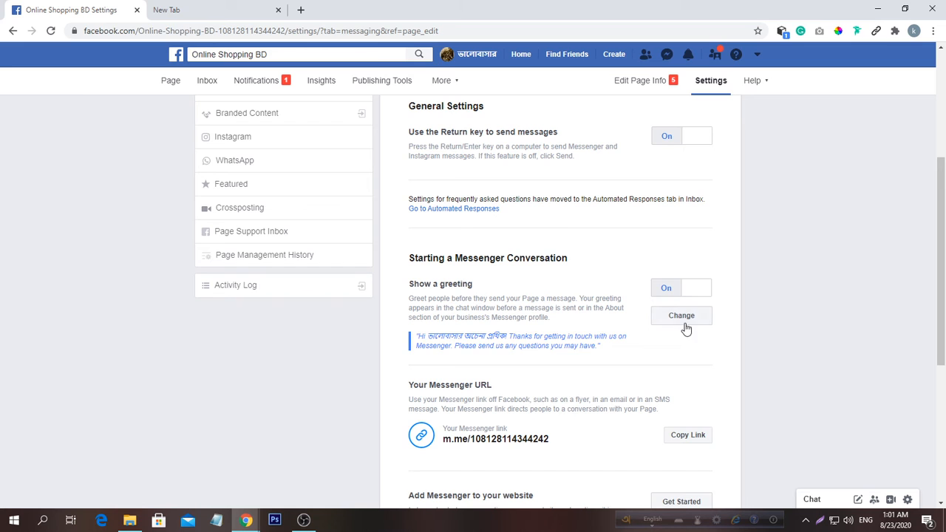
click(682, 316)
scroll(675, 327, down, 3)
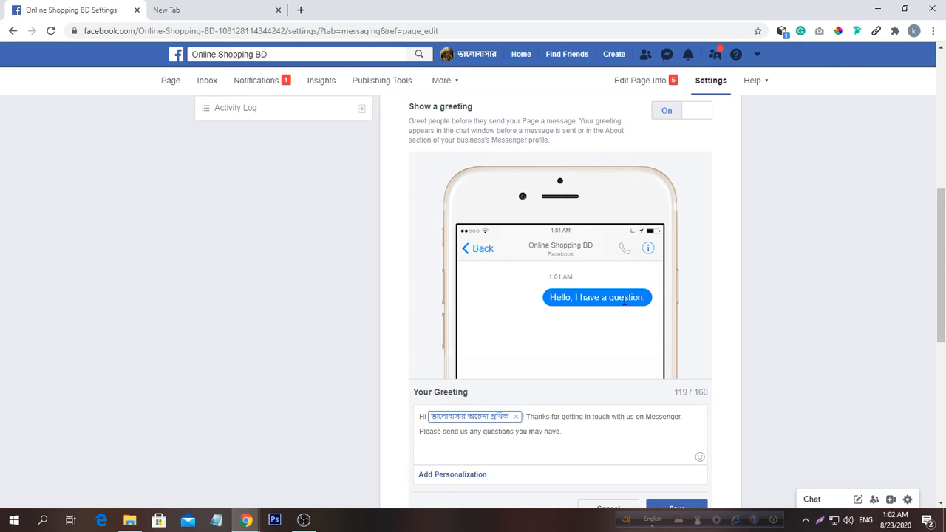
scroll(510, 399, down, 2)
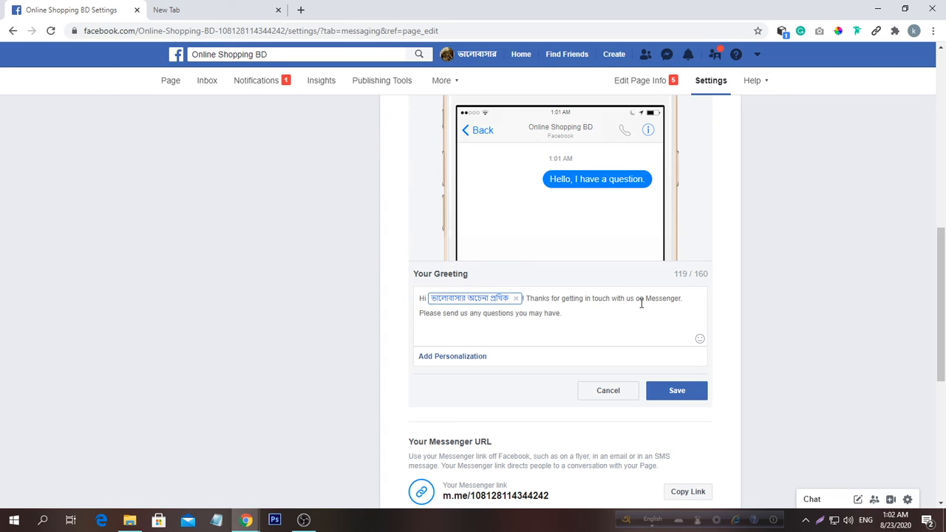
drag(392, 325, 530, 296)
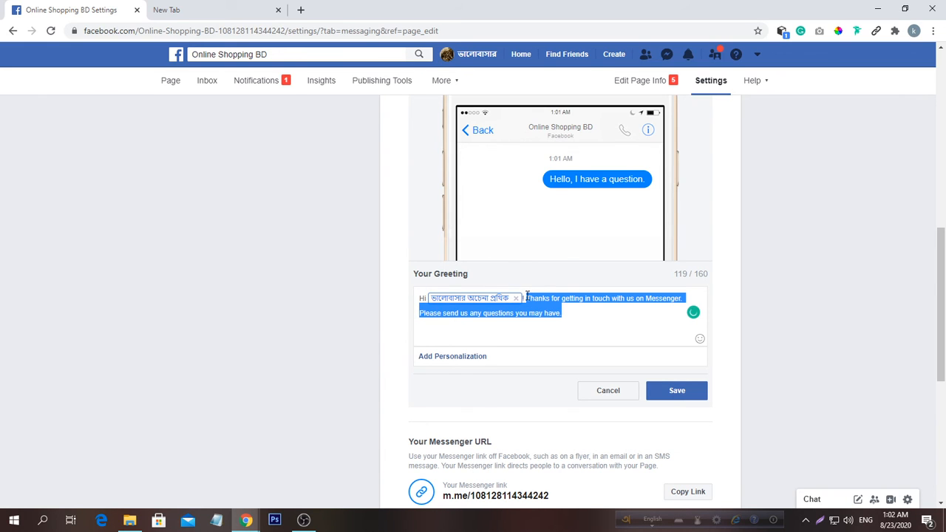
key(BackSpace)
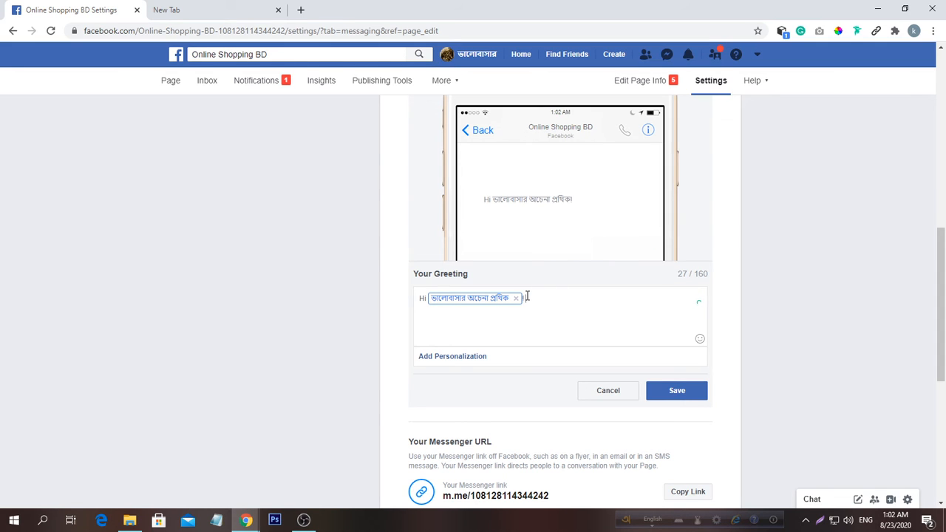
text(SIR, can i help yopu?)
mouse_move(575, 299)
click(582, 319)
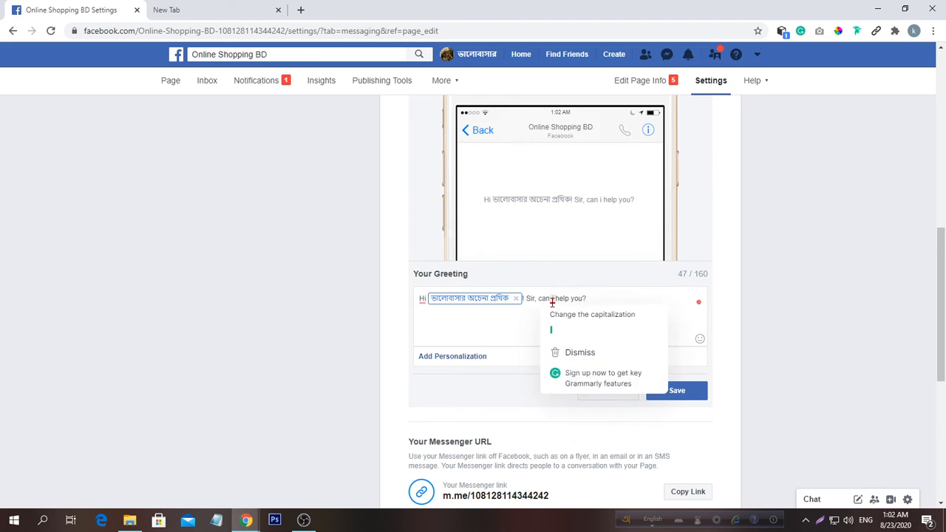
click(580, 319)
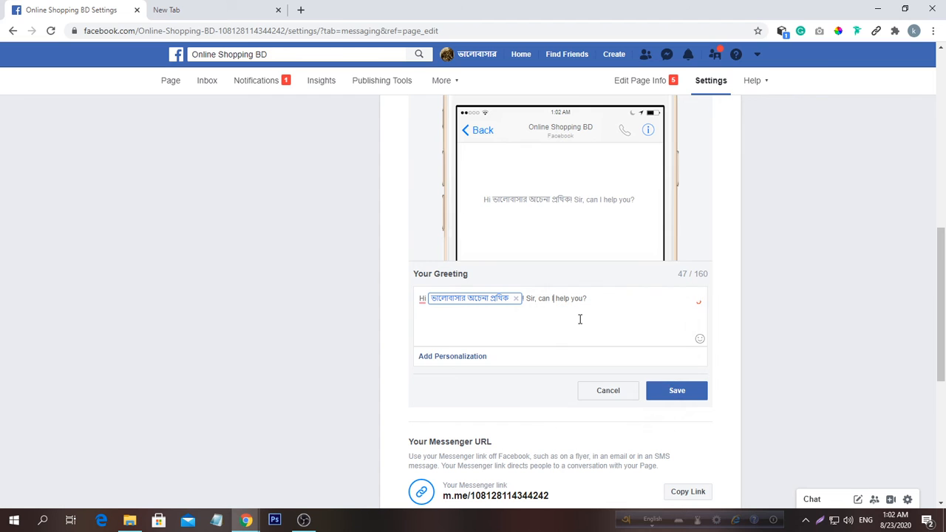
click(678, 396)
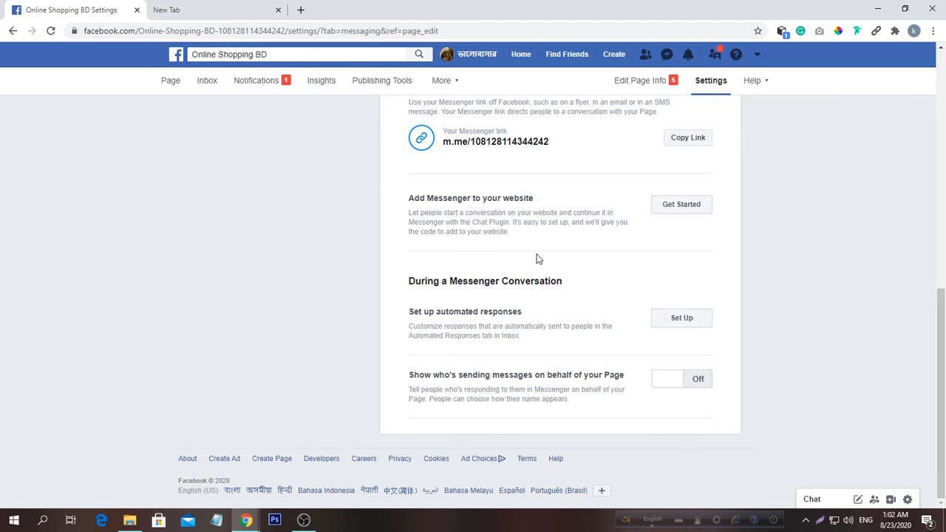
Add a comma after "Hi" in the Messenger greeting and save it.
scroll(537, 258, up, 2)
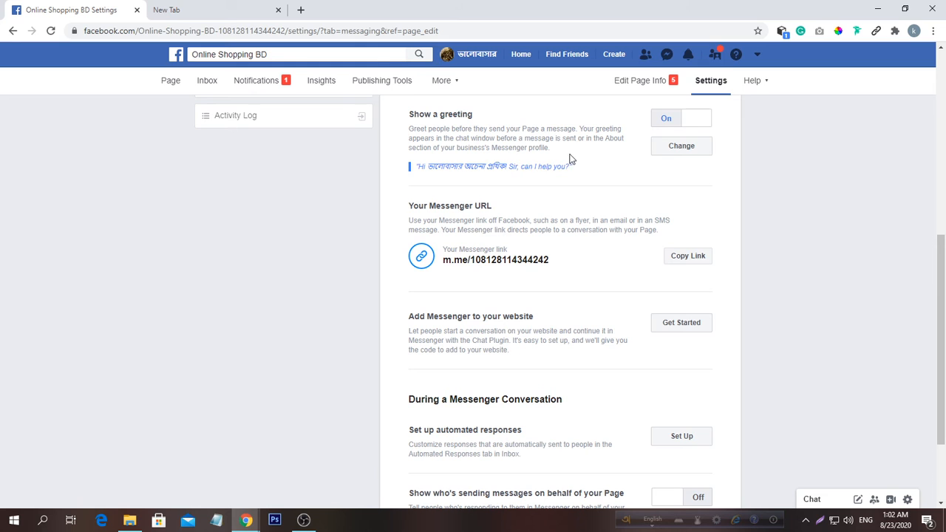
click(680, 147)
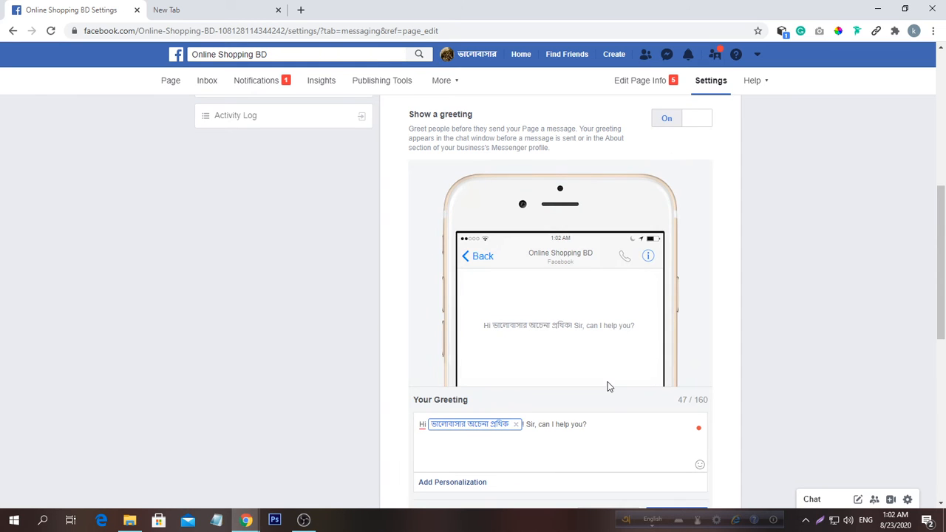
click(423, 426)
click(427, 353)
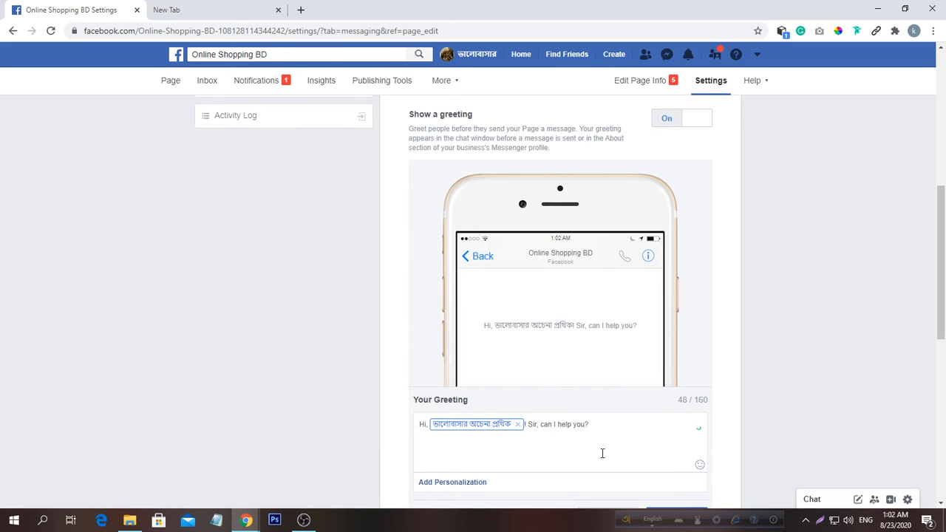
scroll(617, 443, down, 3)
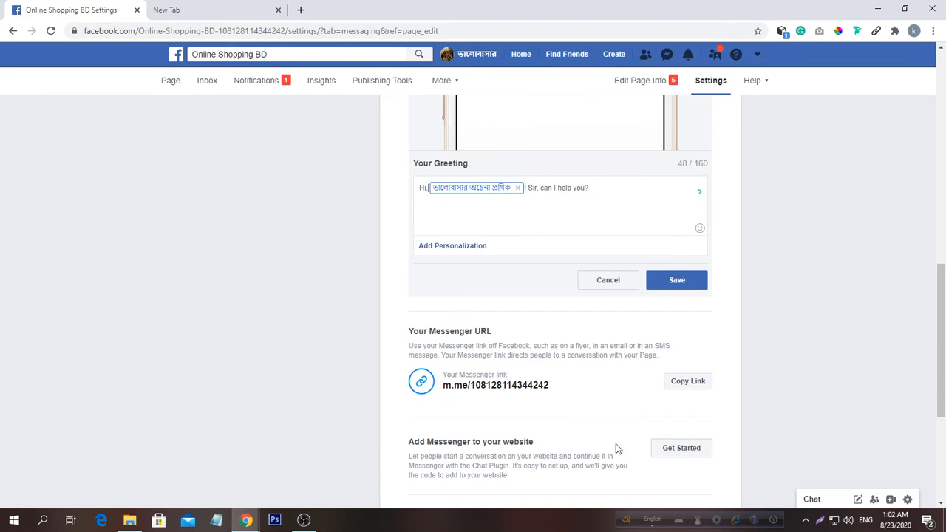
click(697, 281)
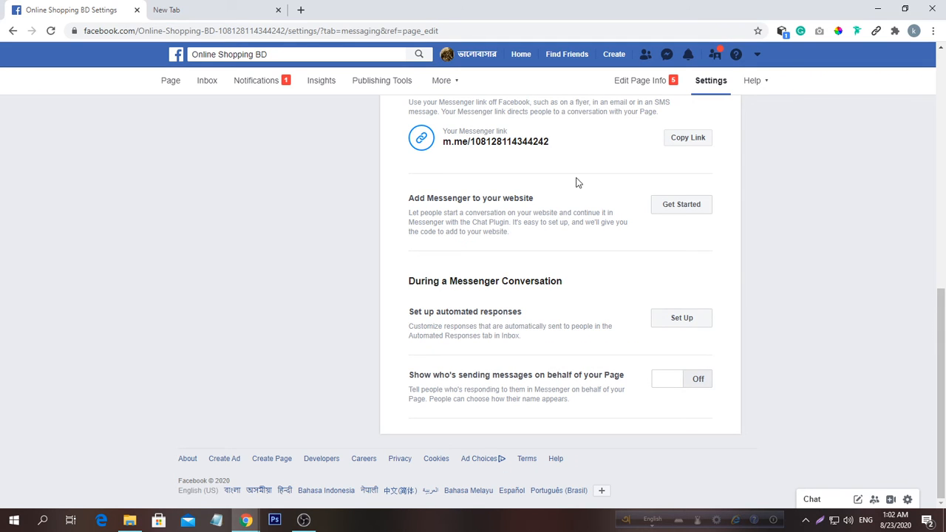
scroll(598, 223, up, 2)
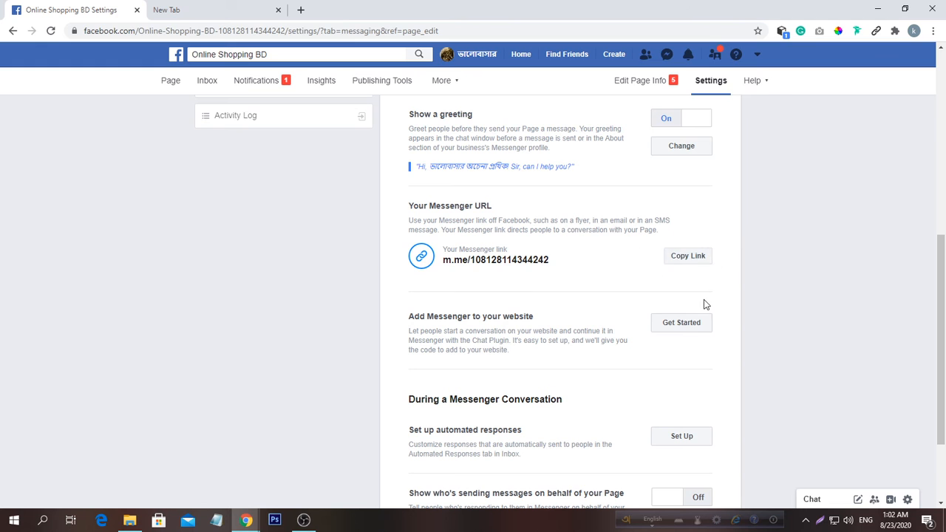
Turn on Show who's sending messages on behalf of your Page and enable My Display Name.
scroll(654, 343, down, 1)
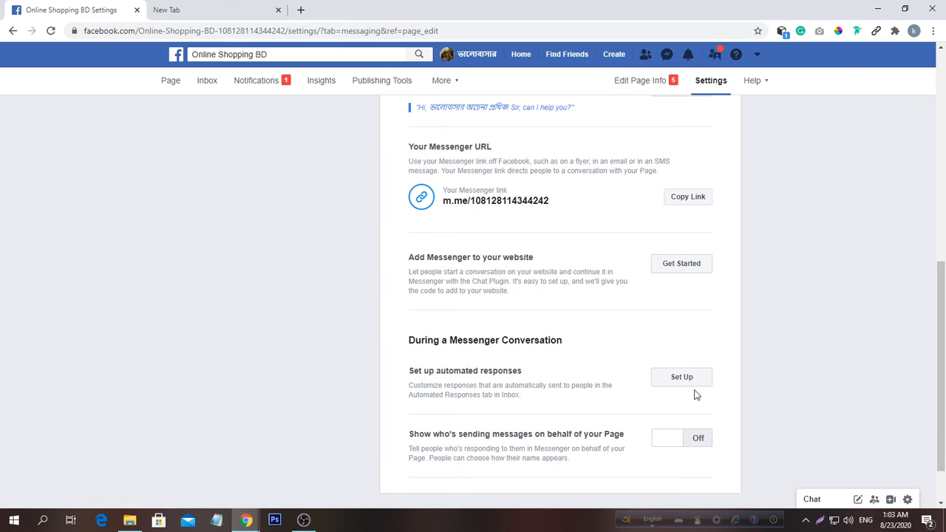
scroll(688, 396, down, 2)
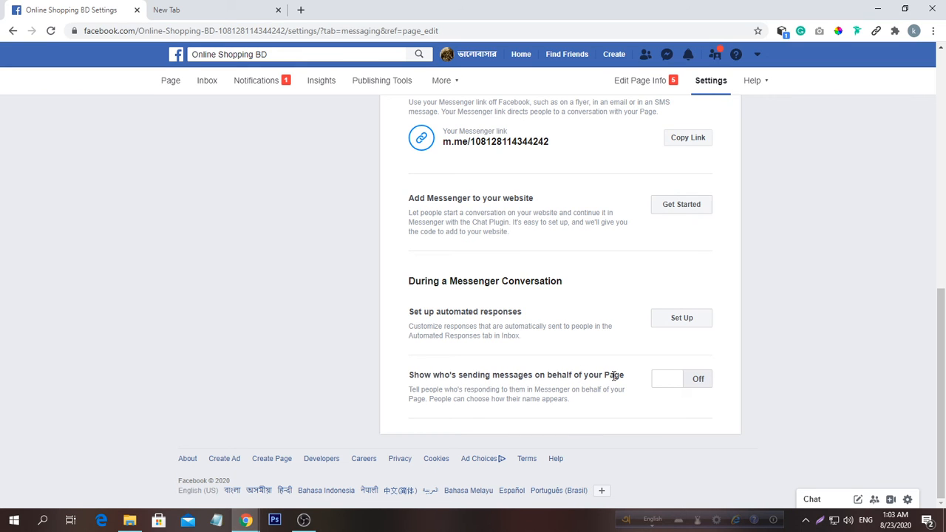
click(677, 385)
scroll(679, 391, down, 2)
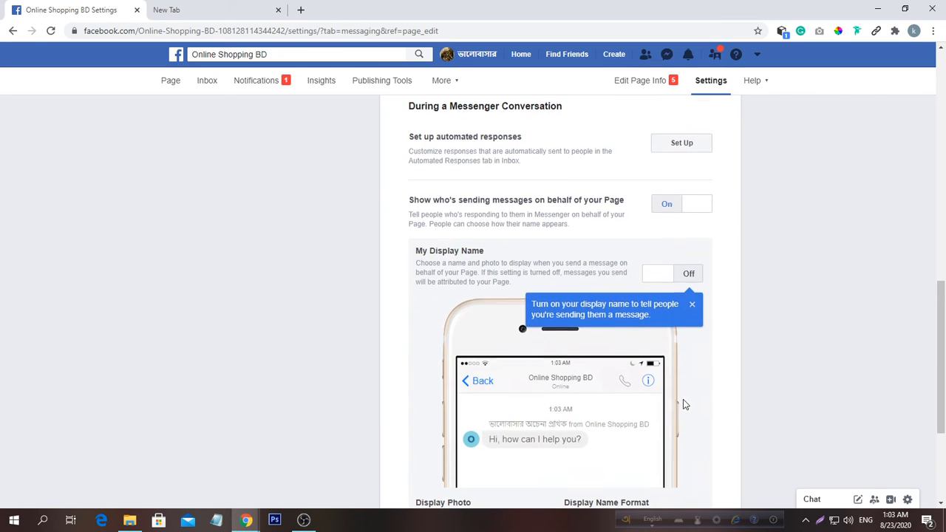
click(685, 272)
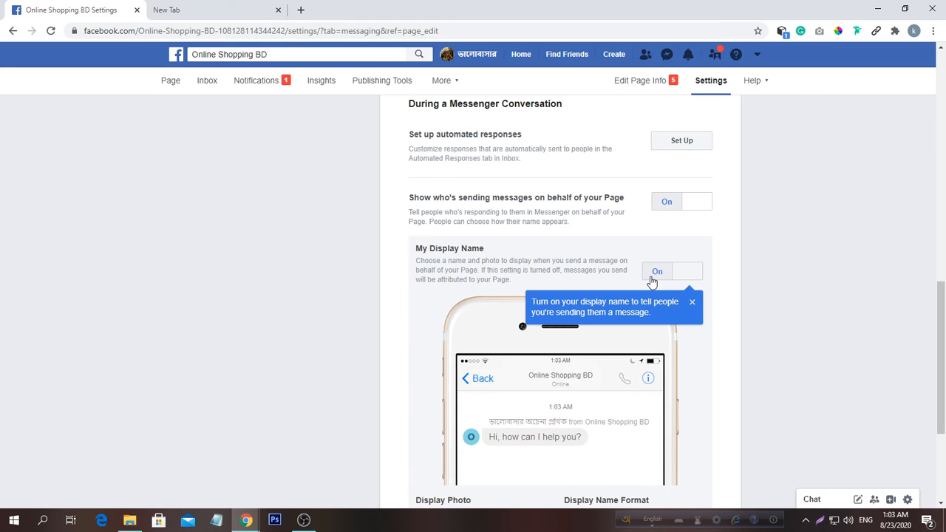
Turn off My Display Name and Show who's sending messages on behalf of your Page.
click(692, 304)
scroll(635, 335, down, 3)
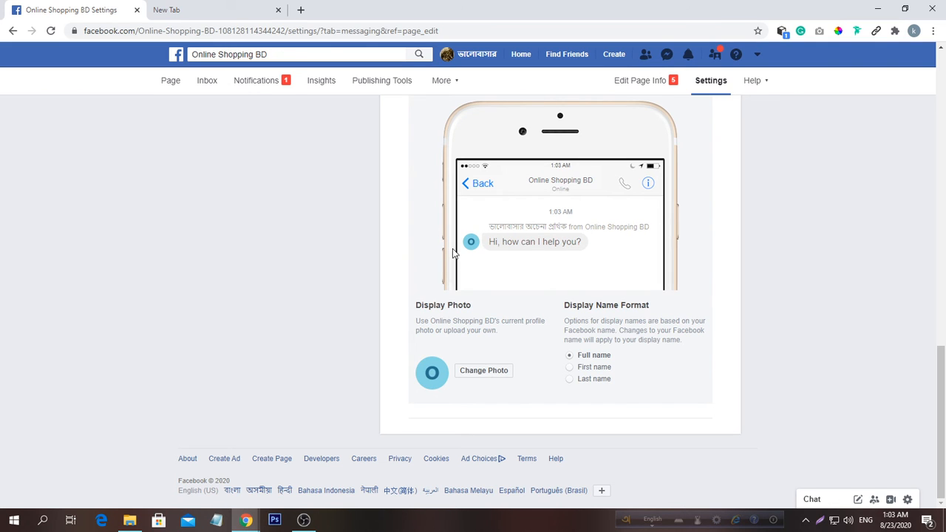
scroll(530, 253, up, 2)
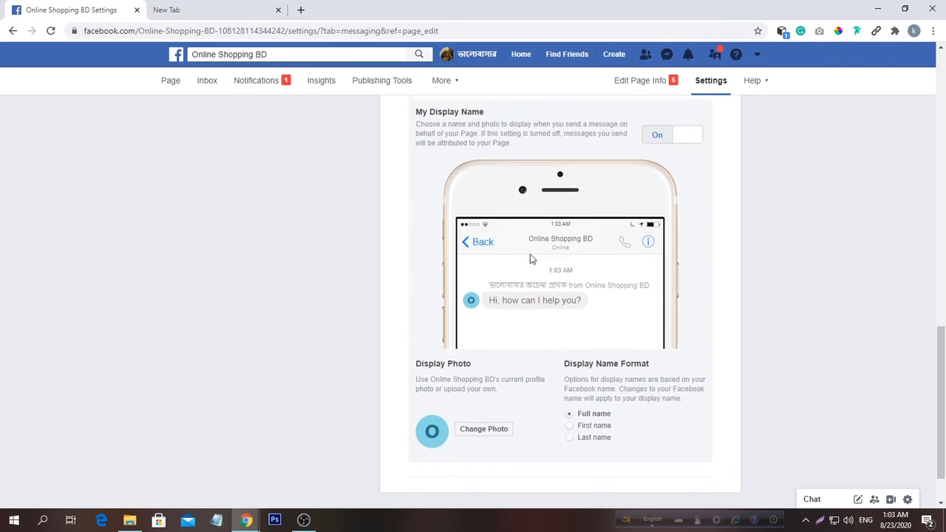
scroll(612, 293, up, 1)
scroll(612, 293, down, 1)
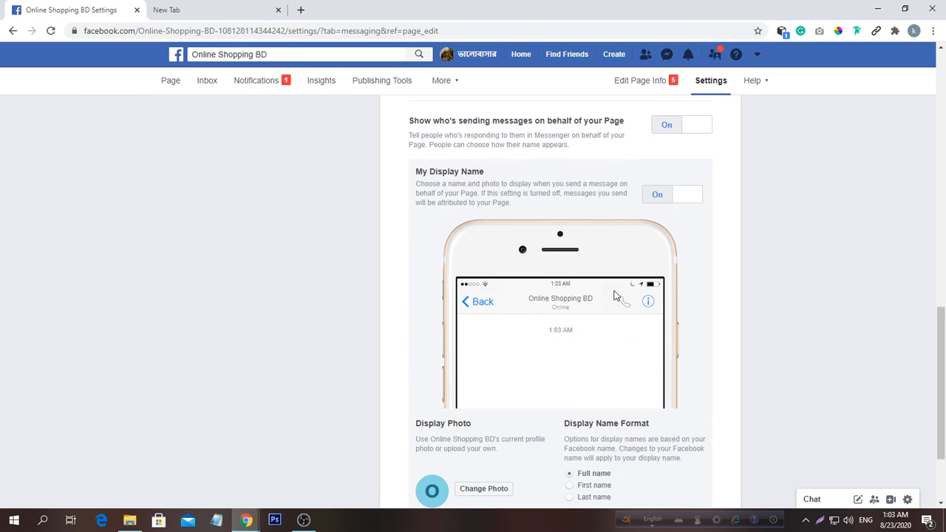
click(660, 196)
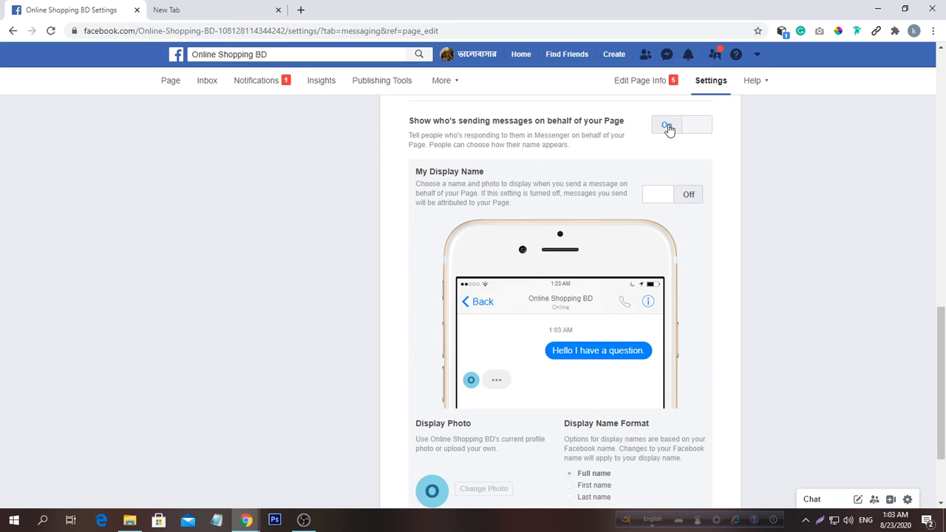
click(667, 125)
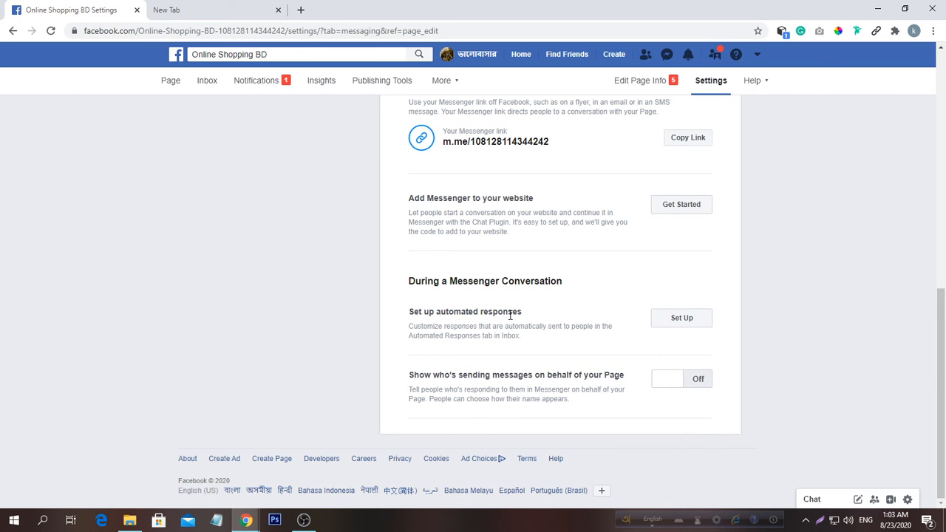
Open the automated responses setup and turn on Instant Reply for people who message the page.
click(657, 318)
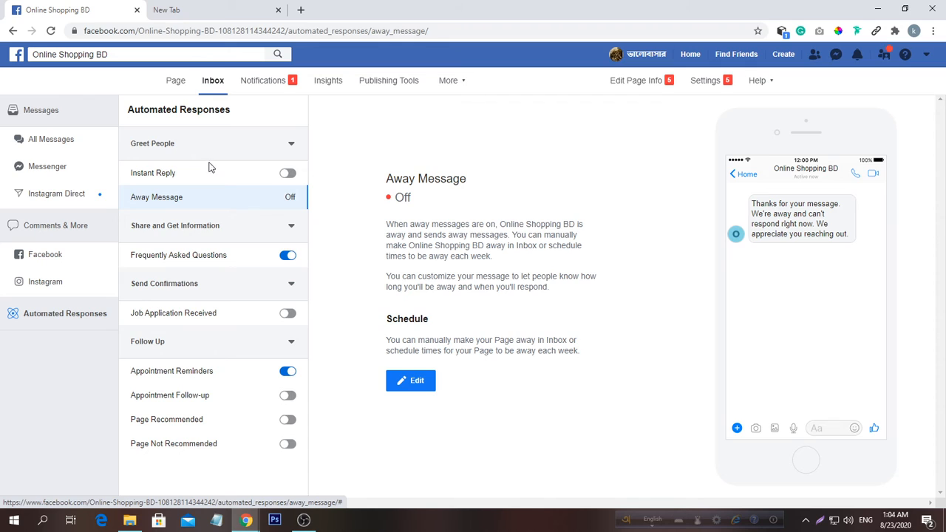
click(288, 174)
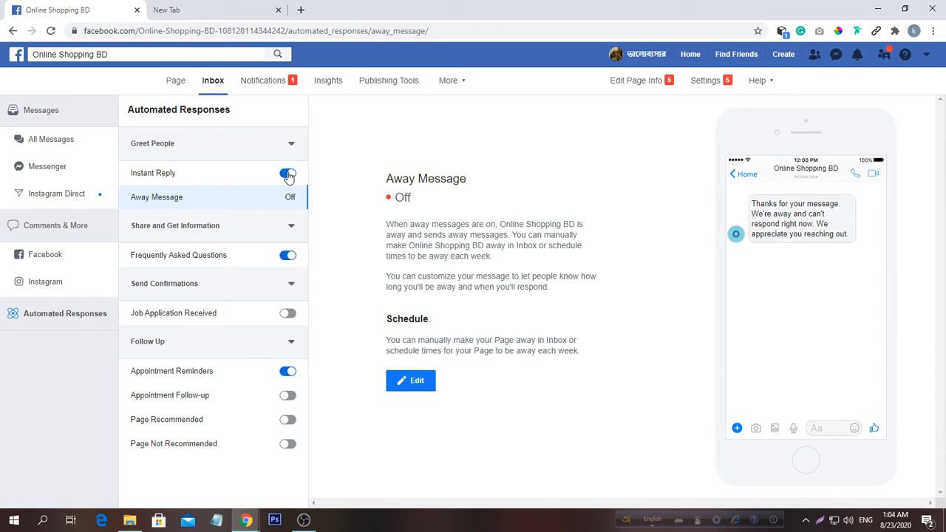
click(232, 178)
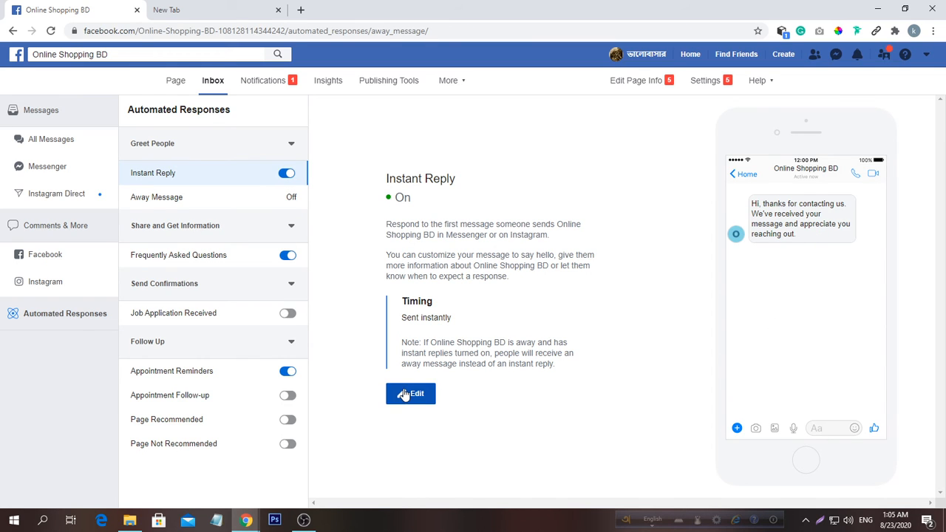
click(286, 177)
click(294, 234)
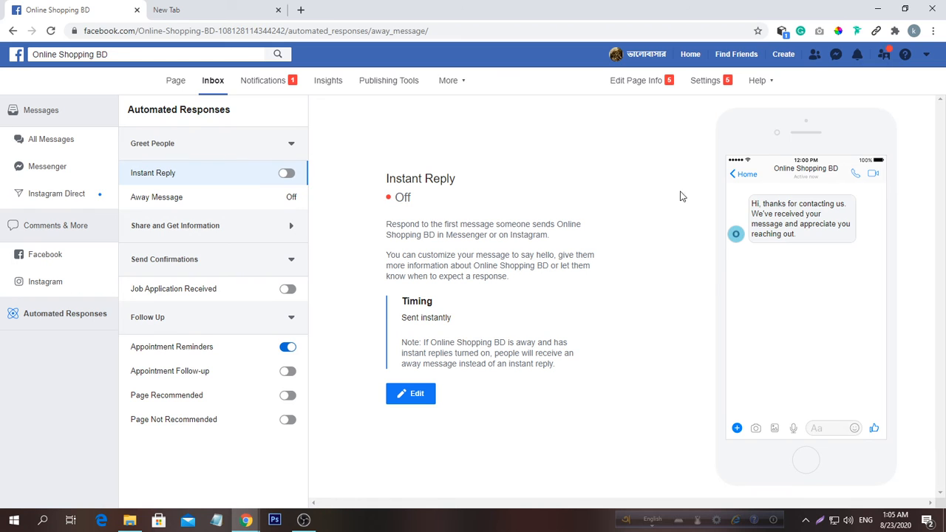
click(287, 175)
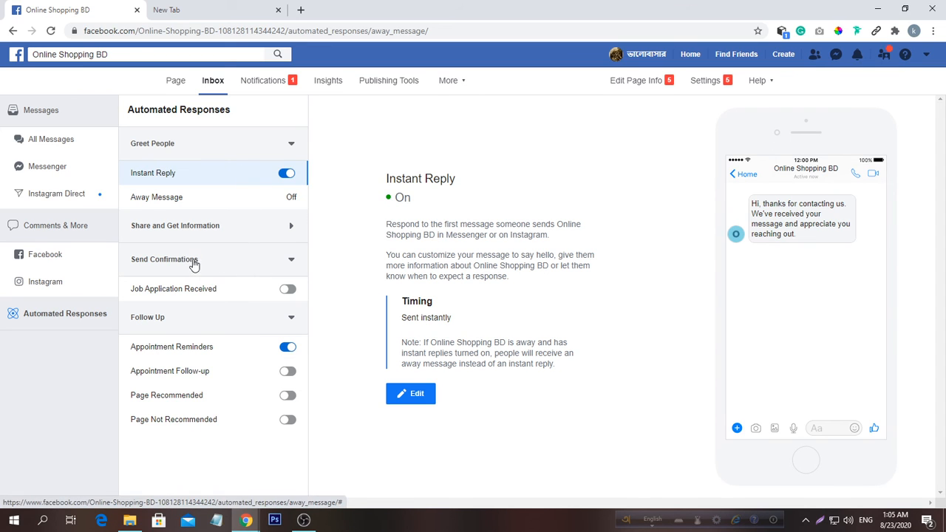
click(284, 264)
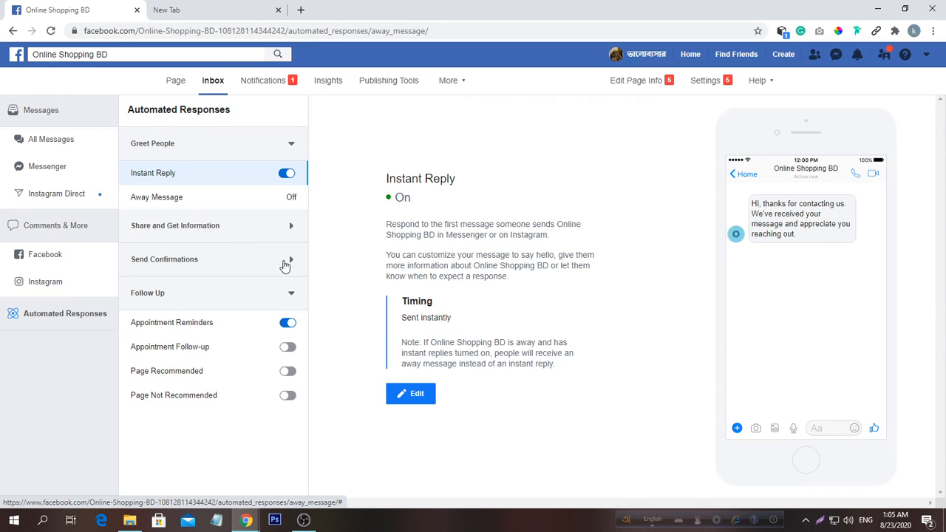
click(289, 263)
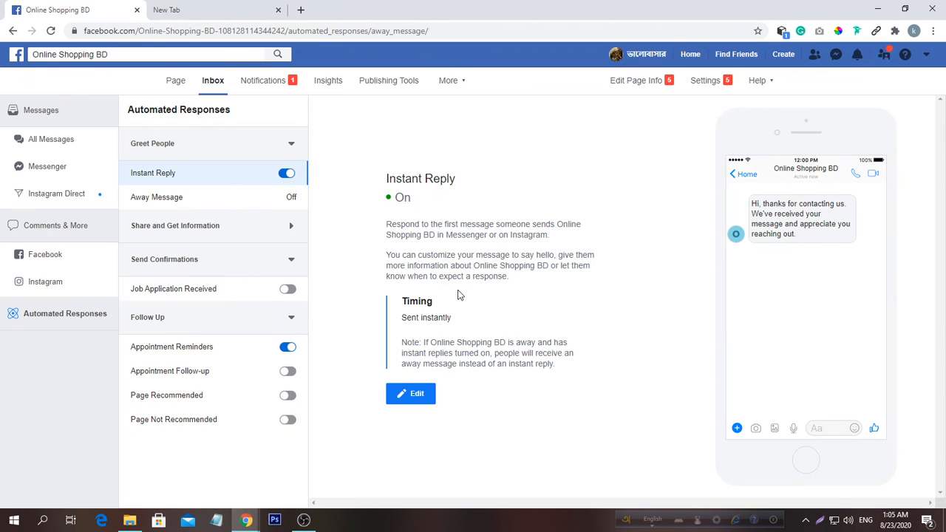
click(284, 323)
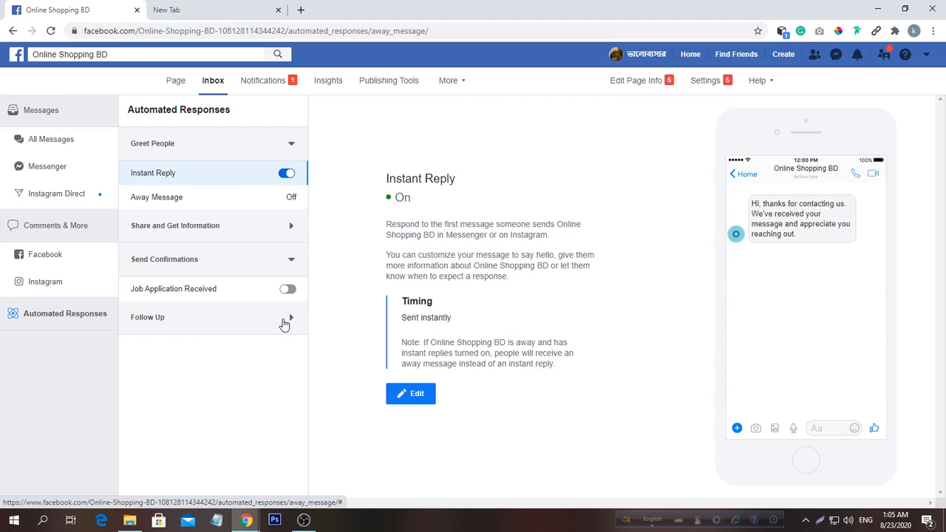
click(285, 319)
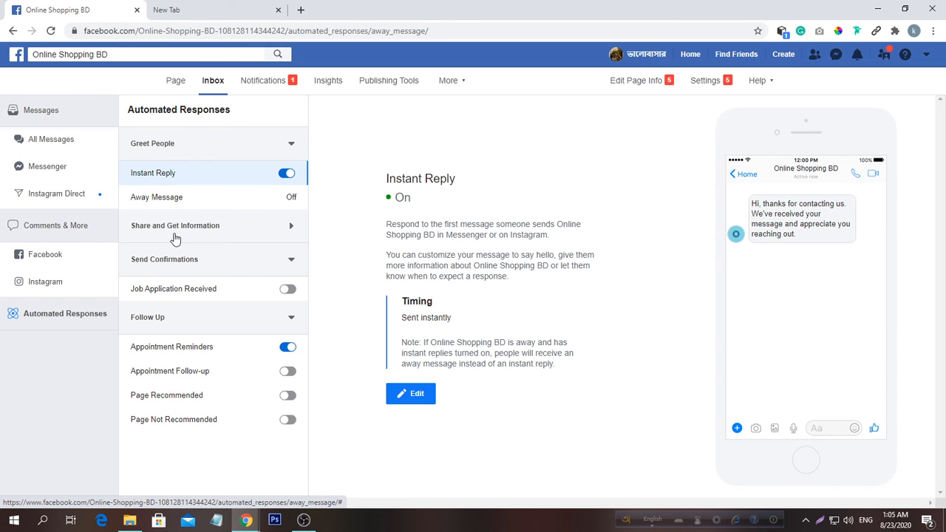
Open the Frequently Asked Questions automated response for editing and add a first question.
click(223, 229)
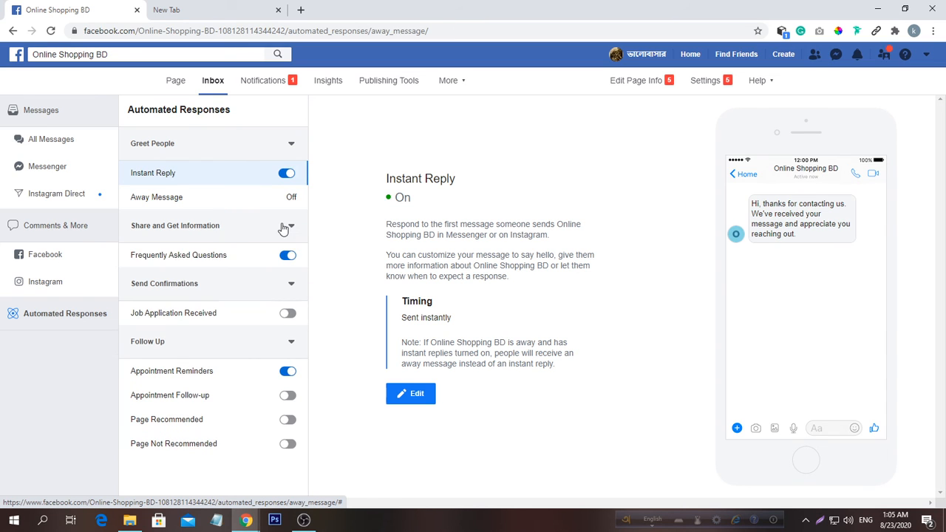
click(285, 228)
click(284, 227)
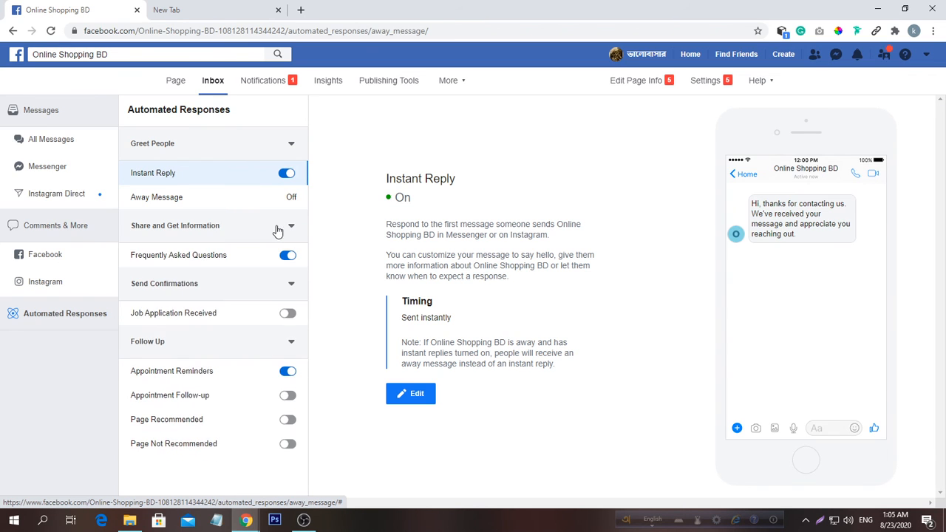
click(188, 255)
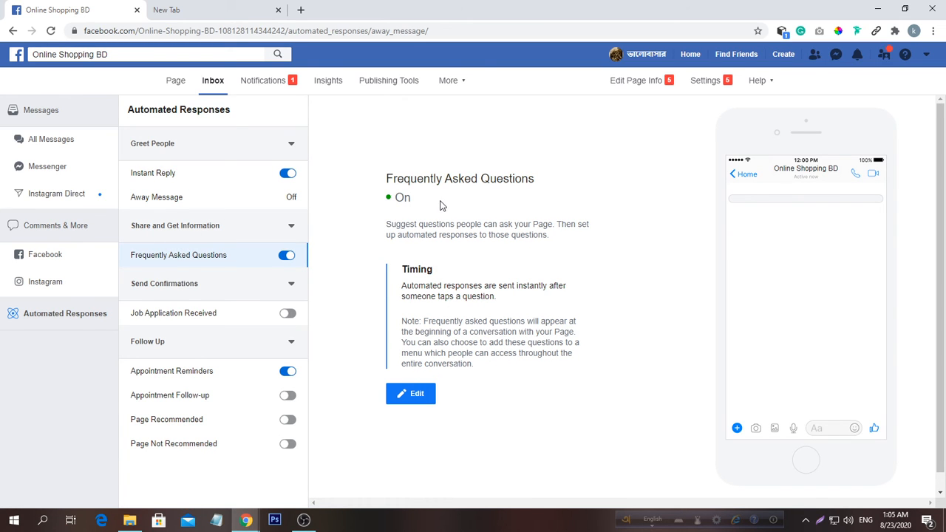
click(418, 393)
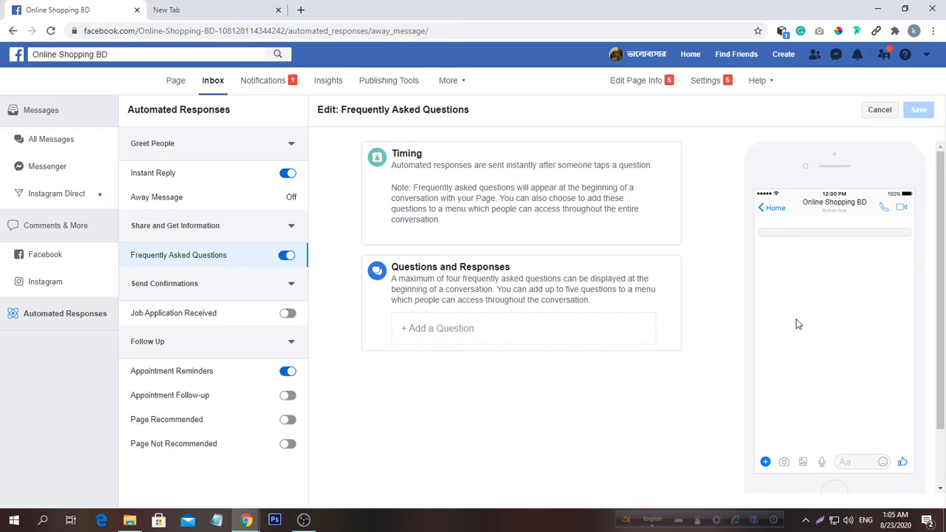
click(487, 344)
click(469, 353)
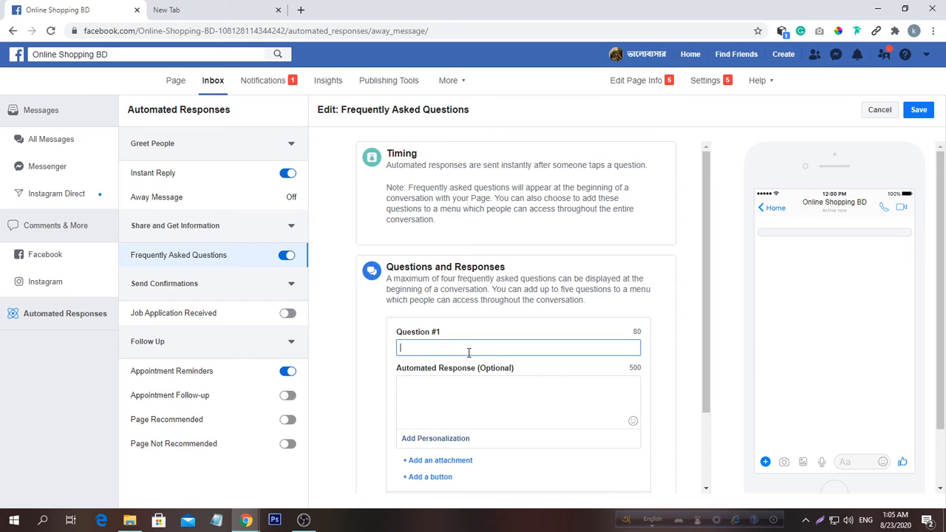
Enter "Hello!" as Question #1 with the automated response "Hi! Can I help you?".
text(H)
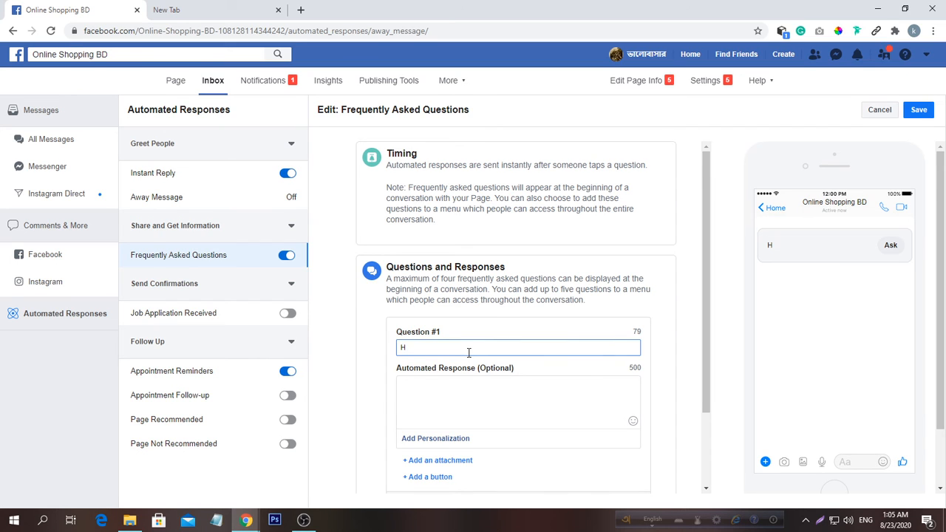
text(ello!)
click(403, 395)
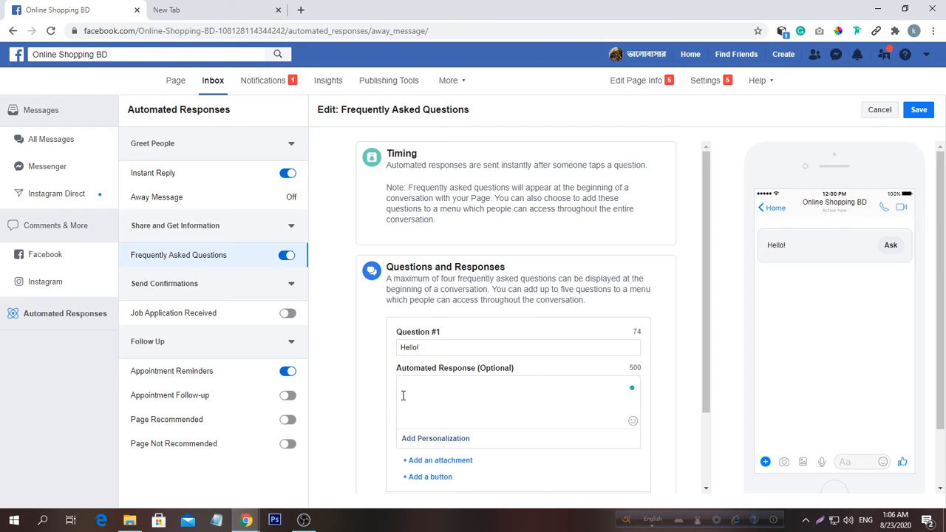
text(Hi)
text(i)
text(! Can i)
text( help yo)
text(u)
text(?)
click(432, 386)
key(BackSpace)
text(I)
click(442, 464)
scroll(446, 471, down, 2)
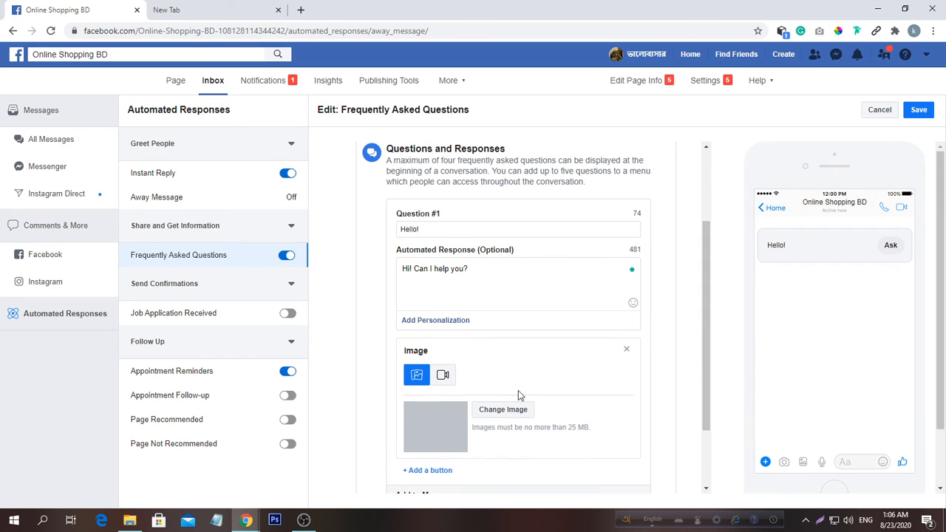
scroll(475, 448, down, 1)
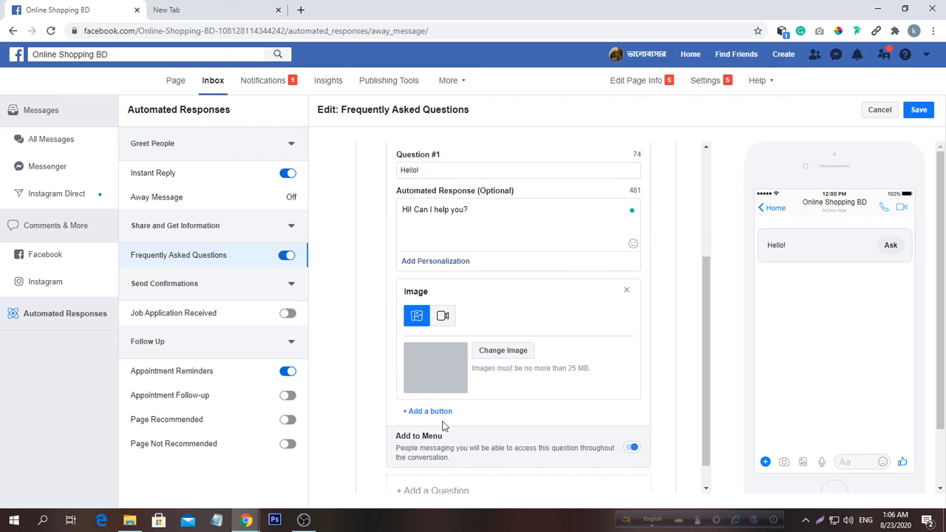
click(626, 290)
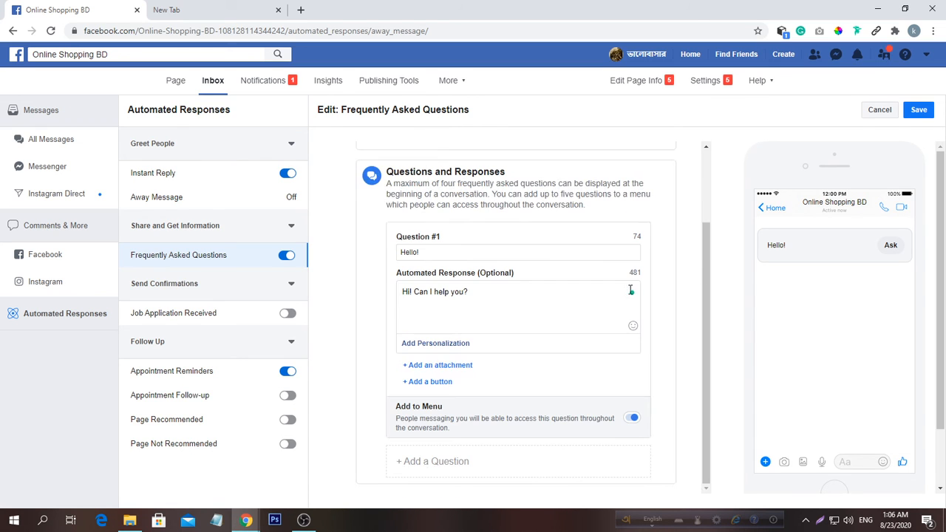
Add a button to the first question's response and replace the question text with "About us".
click(438, 383)
scroll(439, 385, down, 1)
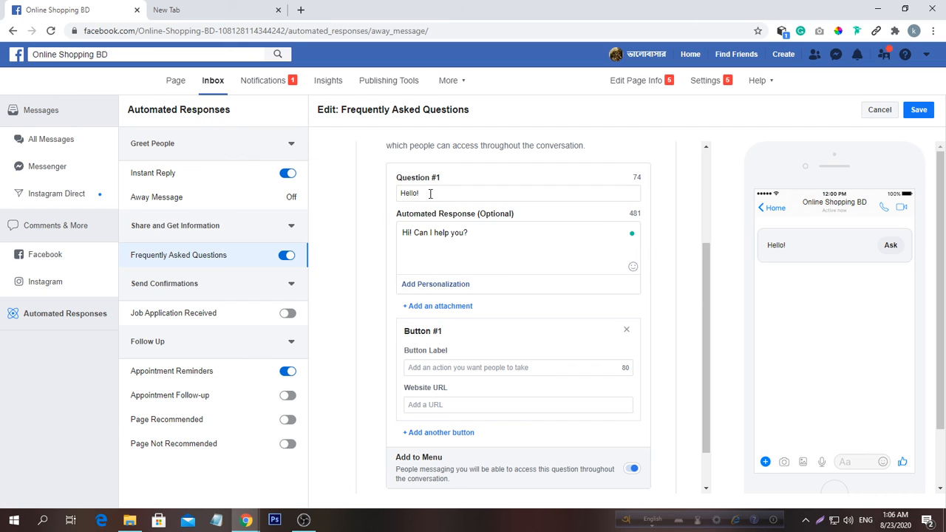
drag(437, 193, 390, 198)
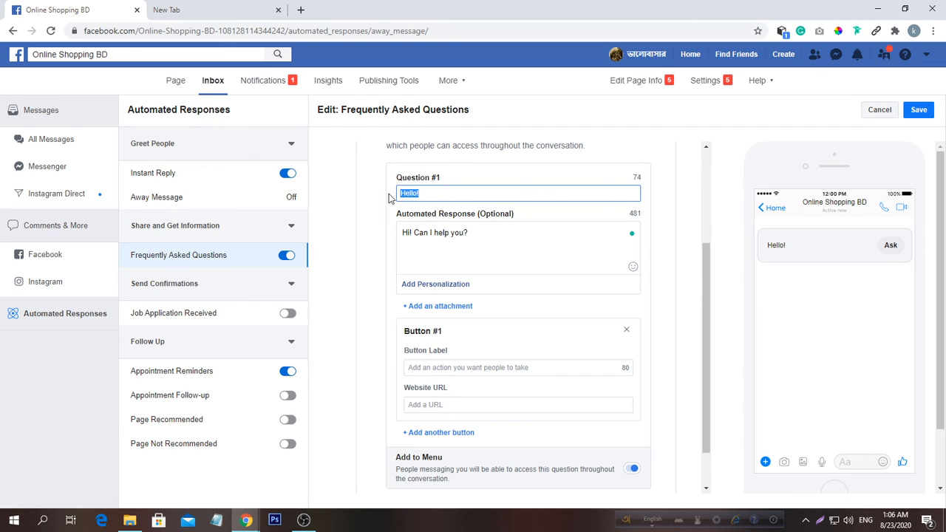
text(About us)
Replace the automated response for the "About us" question with "Please click this button.".
drag(477, 237, 391, 236)
key(BackSpace)
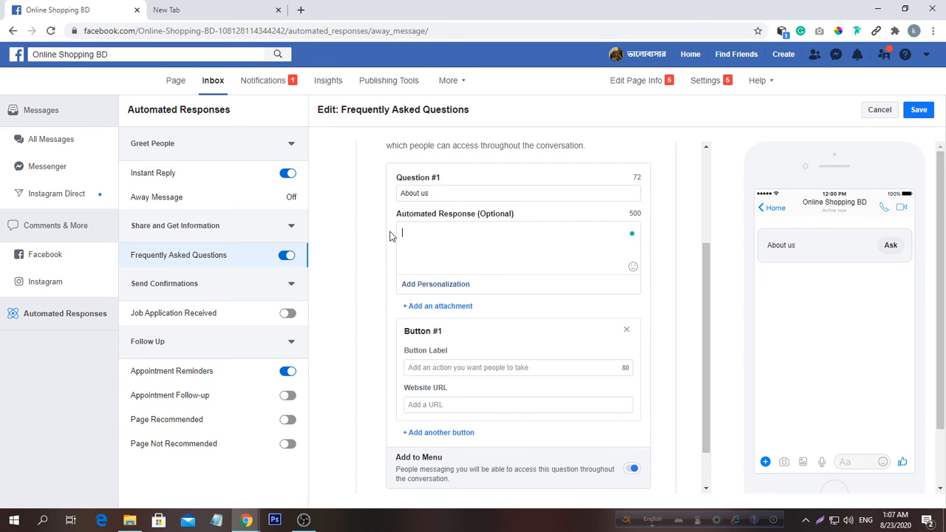
text(Plaeas)
key(BackSpace)
key(BackSpace)
key(BackSpace)
text(ea)
key(BackSpace)
key(BackSpace)
key(BackSpace)
text(ease)
text(click this button)
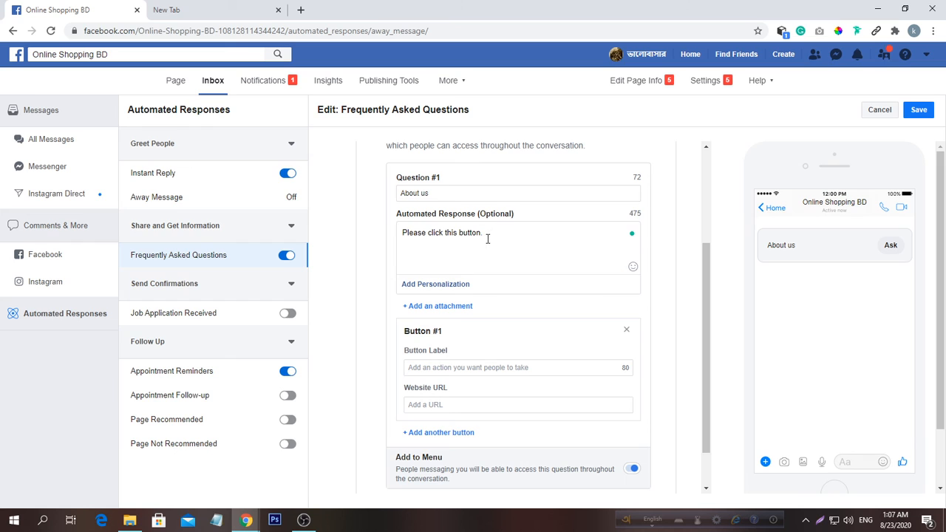
Label Button #1 of the "About us" response "Click now".
click(483, 369)
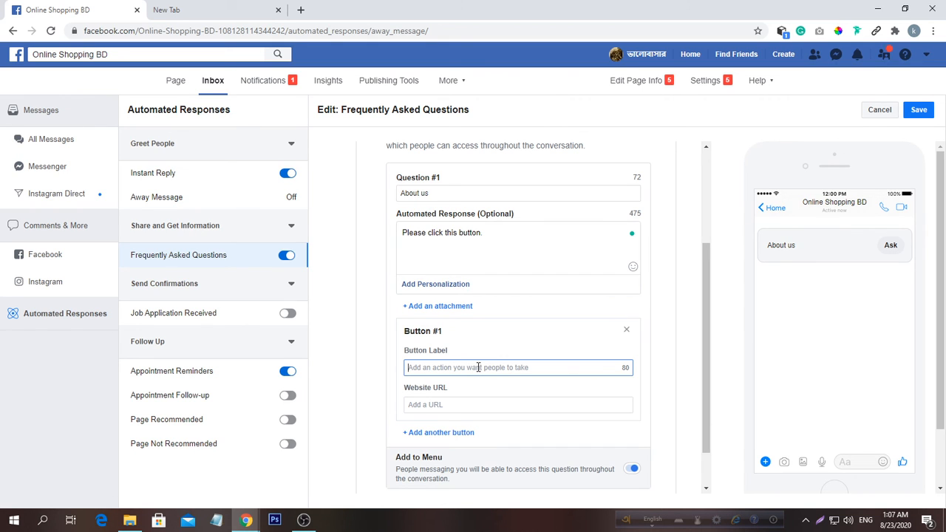
text(Click now)
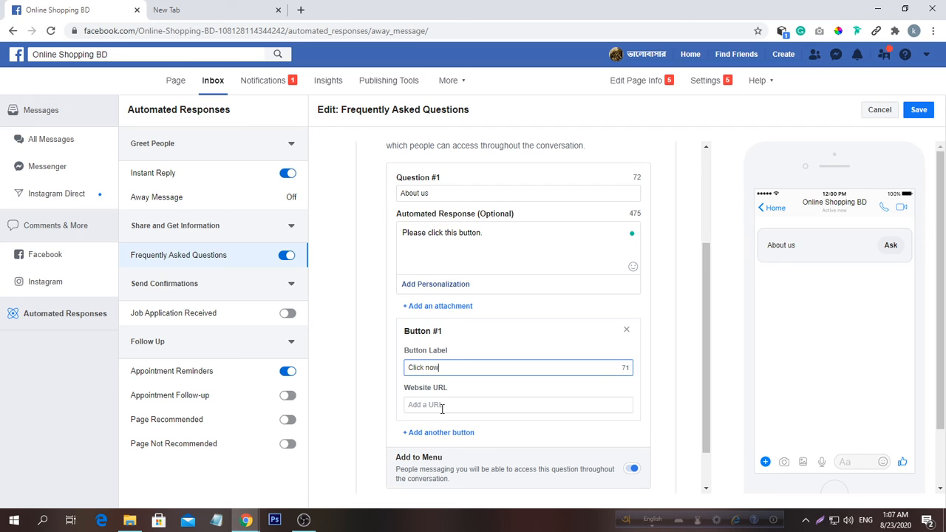
click(443, 405)
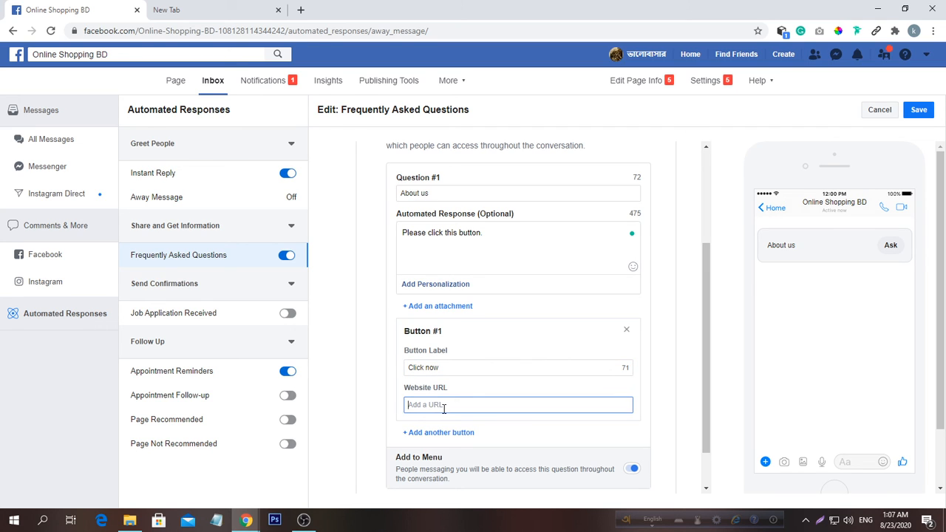
Search Google for "digital bangladesh" in the other browser tab.
click(240, 11)
click(209, 29)
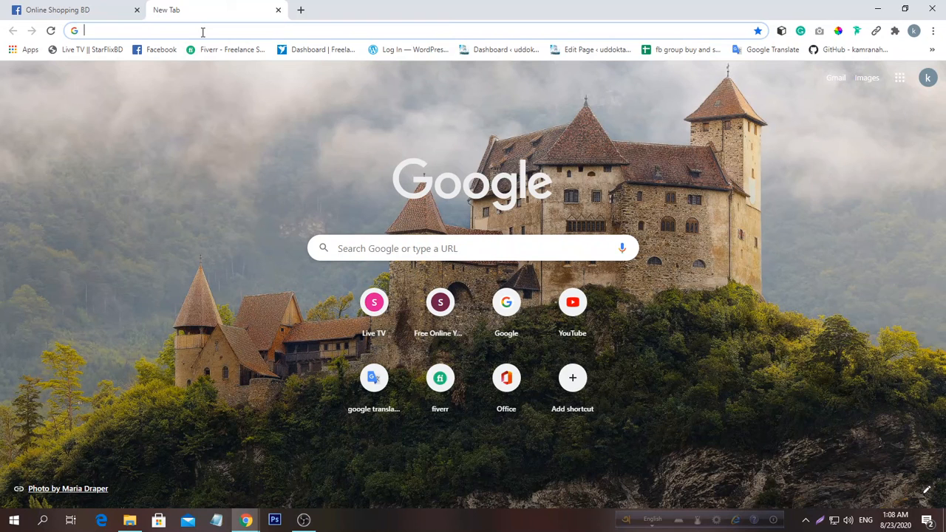
text(Digi)
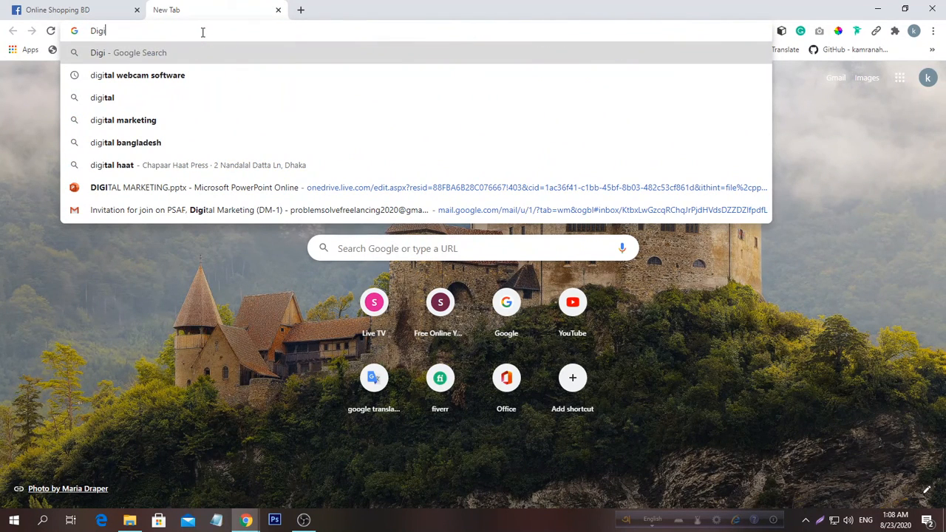
key(Down)
key(Down)
key(Down)
key(Down)
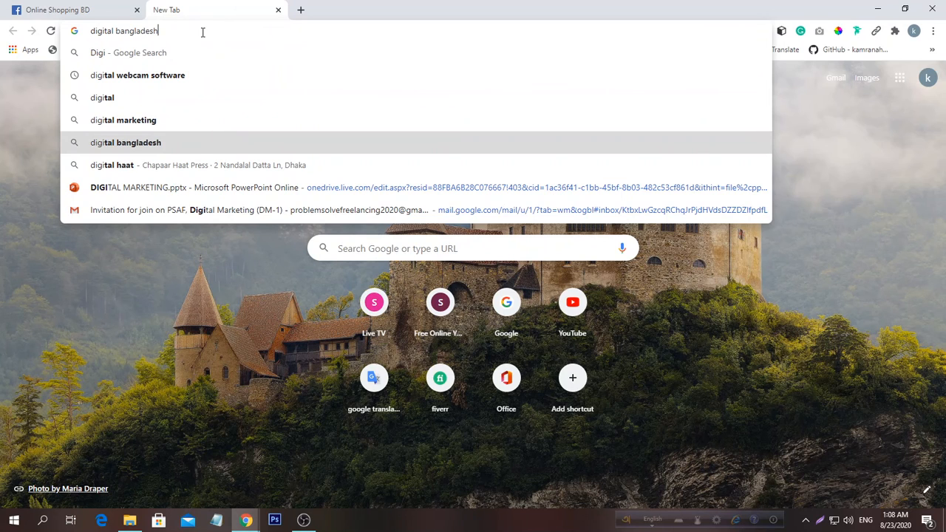
key(Return)
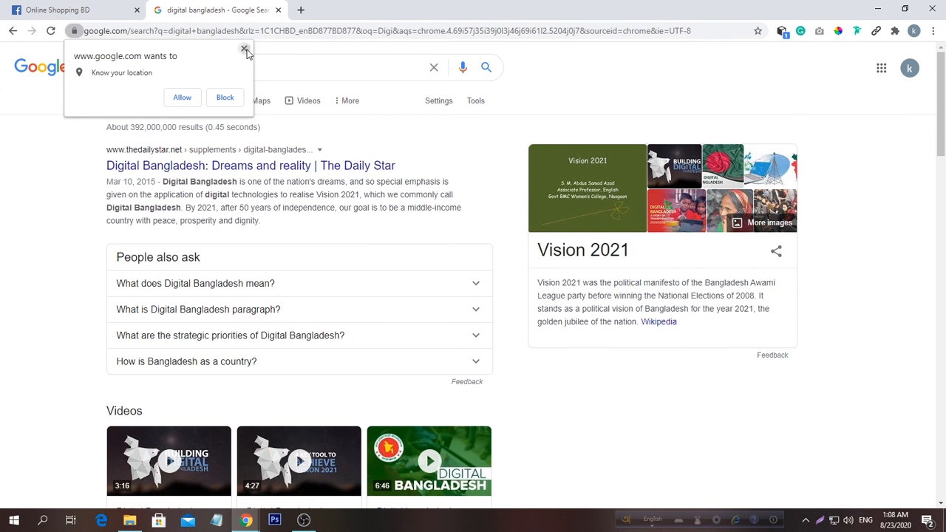
Dismiss the location request and copy the link address of The Daily Star result "Digital Bangladesh: Dreams and reality".
click(244, 50)
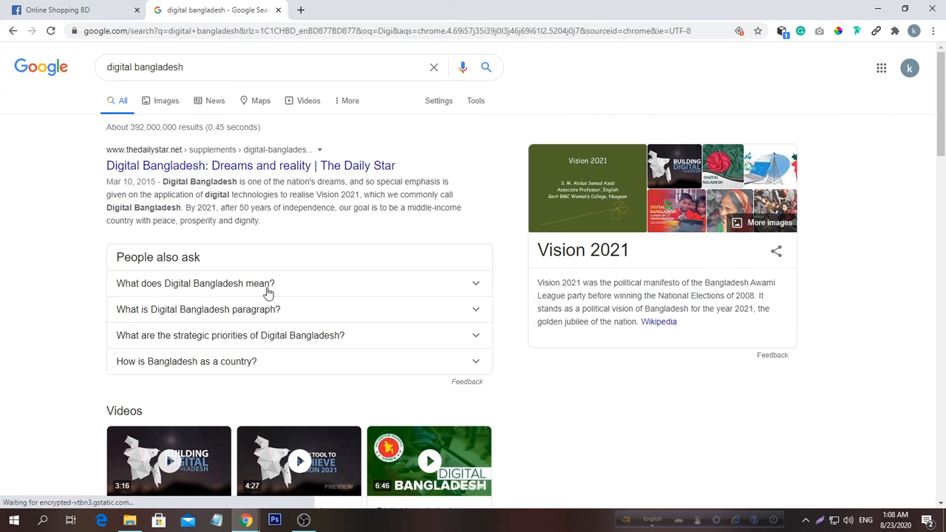
right_click(298, 169)
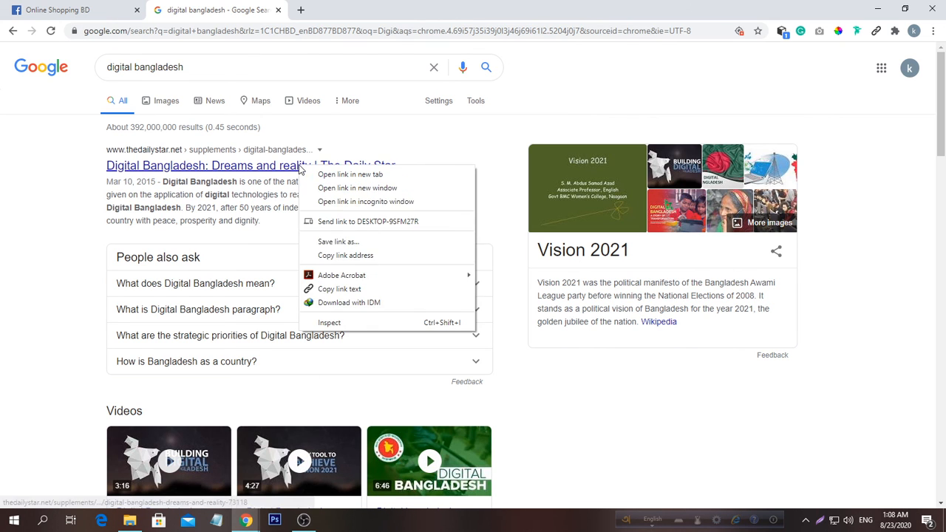
click(354, 257)
Paste the copied article link as Button #1's website URL on the Facebook page and save the Frequently Asked Questions response.
click(126, 10)
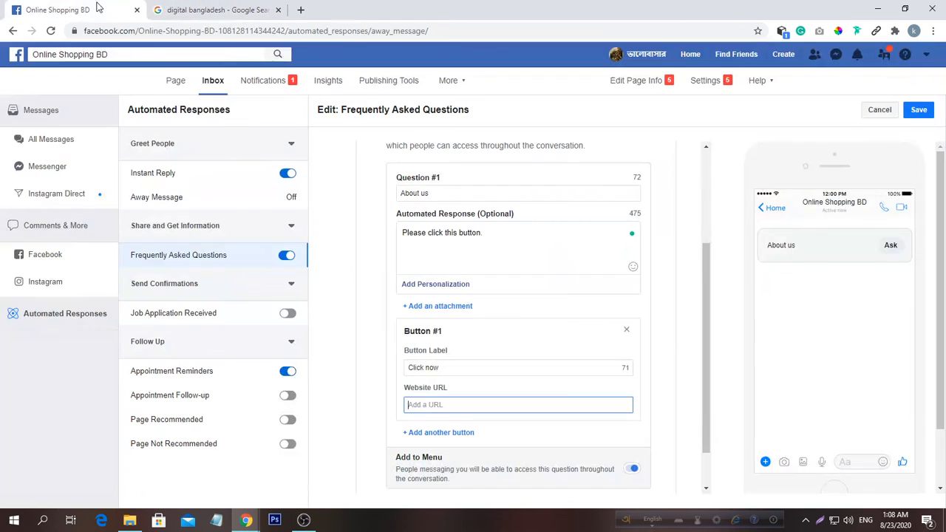
click(508, 409)
key(ctrl+v)
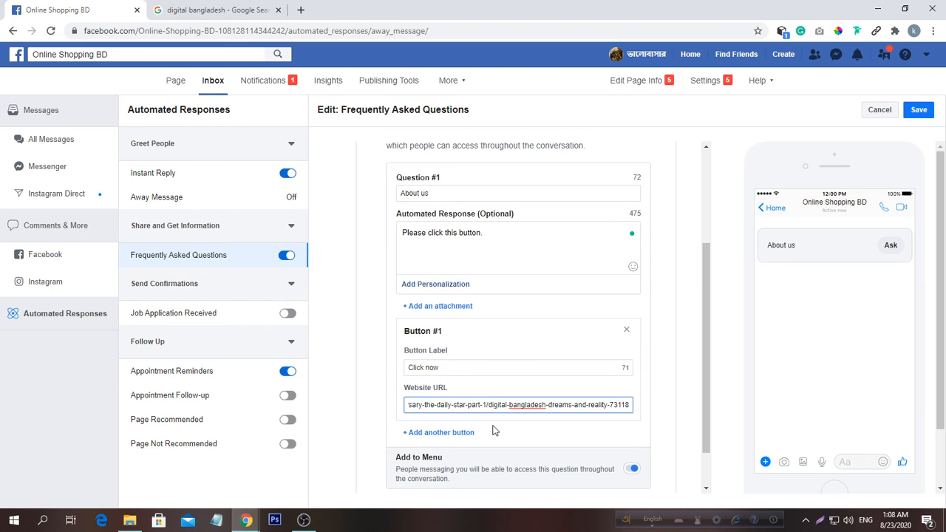
scroll(493, 431, down, 1)
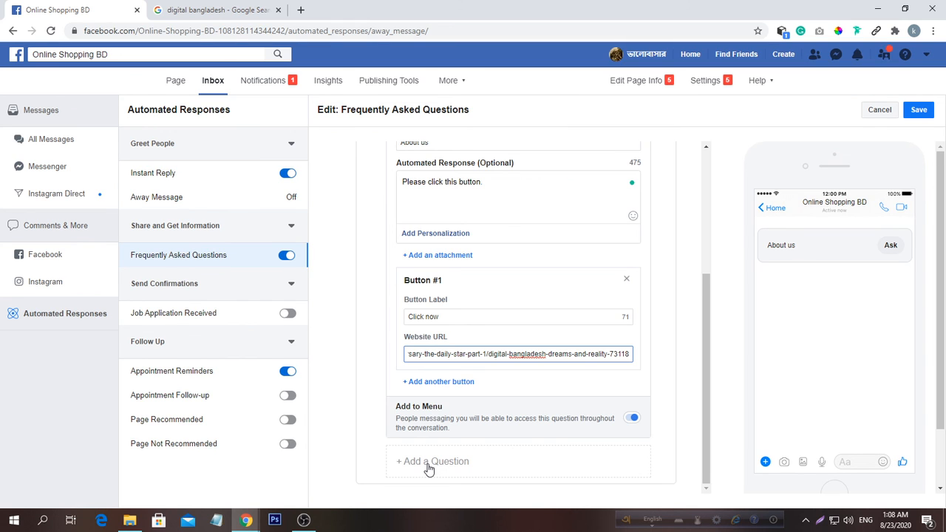
click(919, 111)
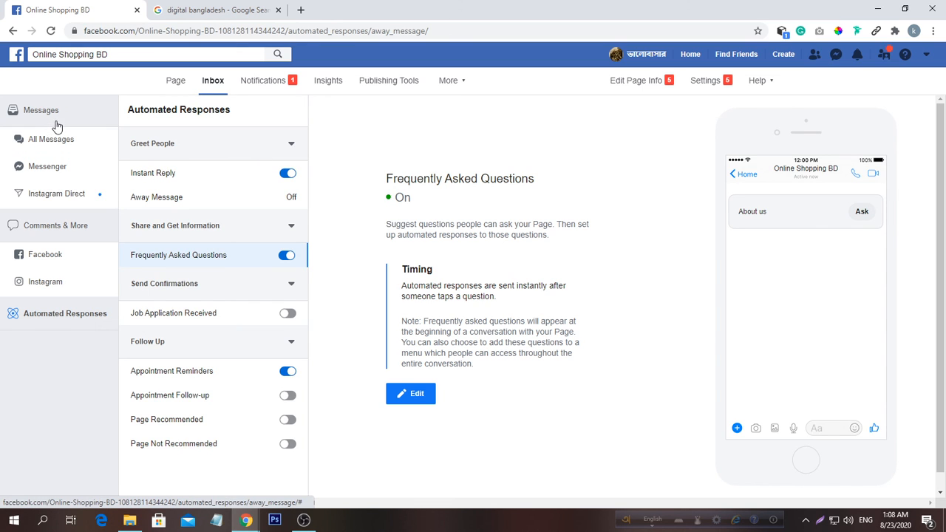
Return to the page's home view and add a "Send Message" contact button that directs people to Messenger.
click(691, 59)
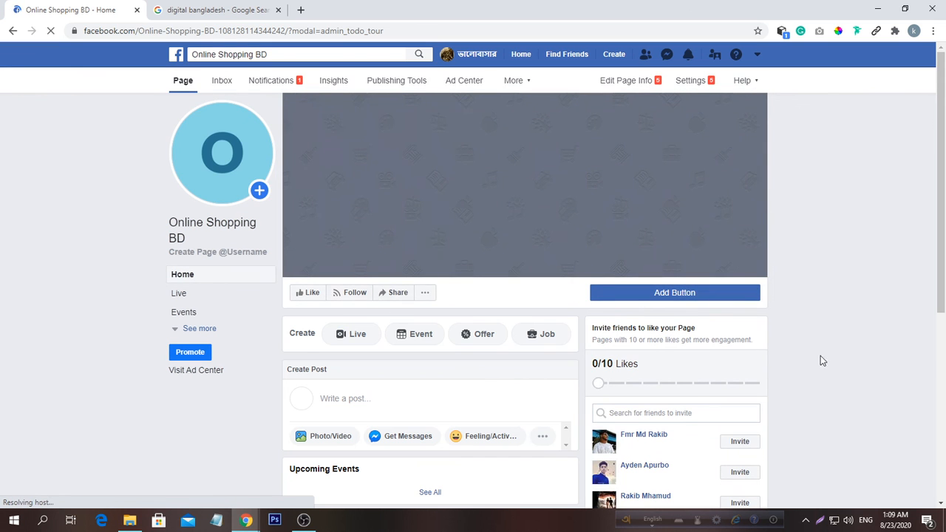
click(658, 295)
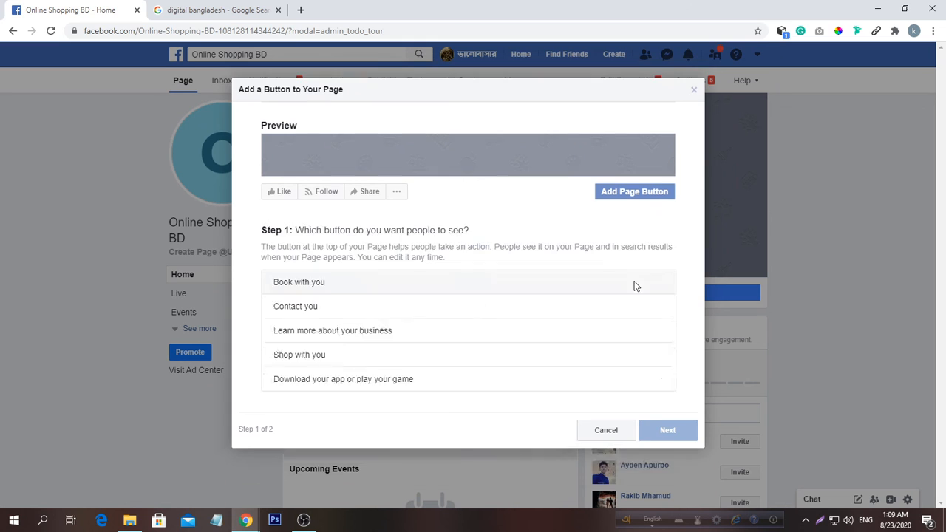
click(339, 310)
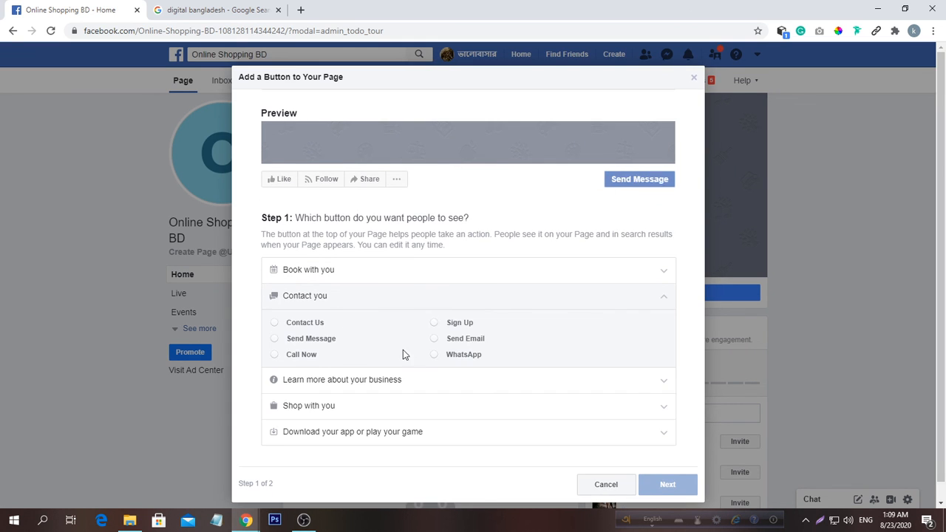
click(273, 340)
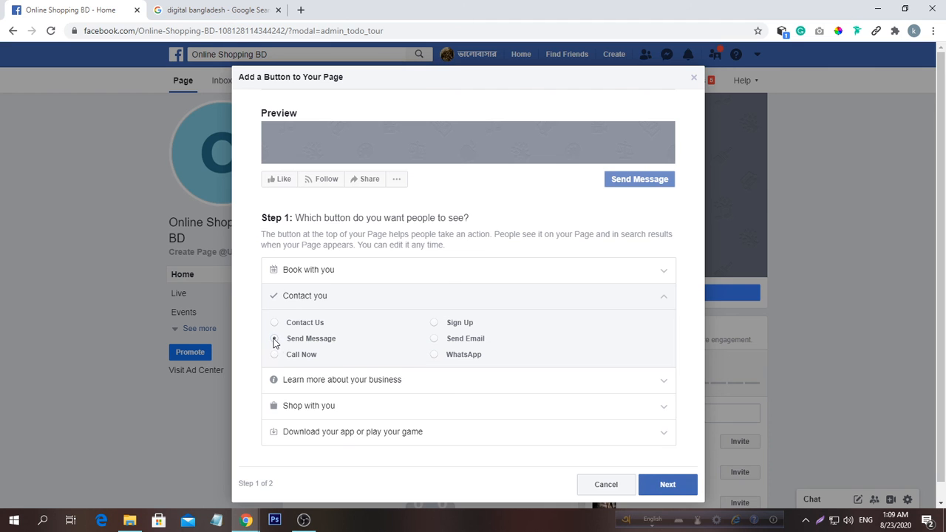
click(668, 485)
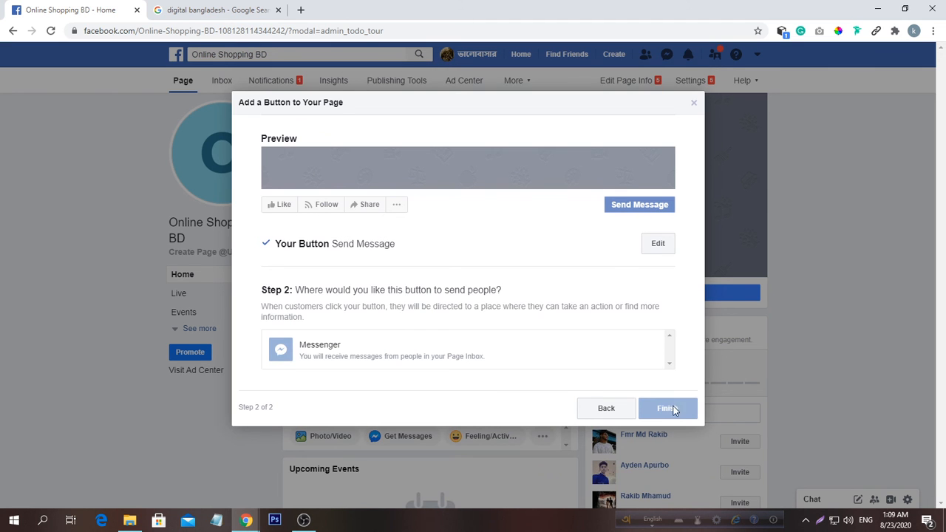
click(656, 245)
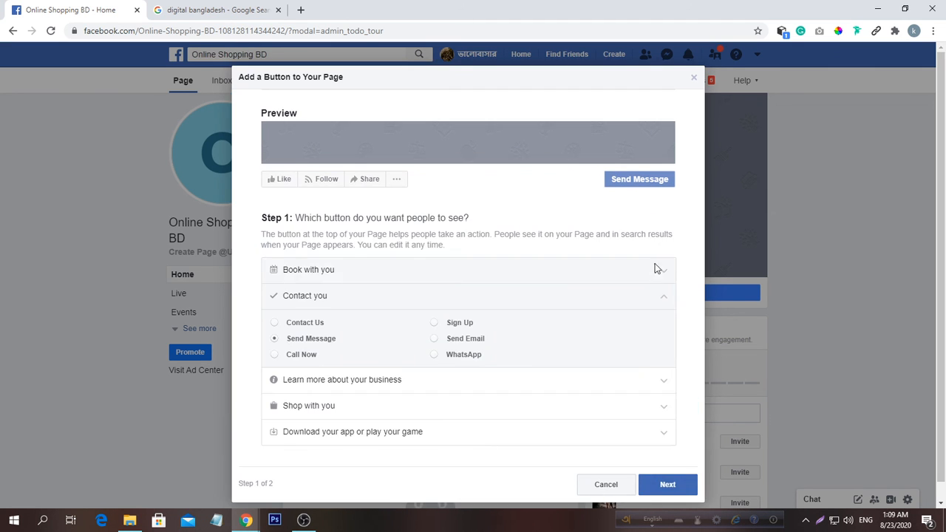
click(669, 493)
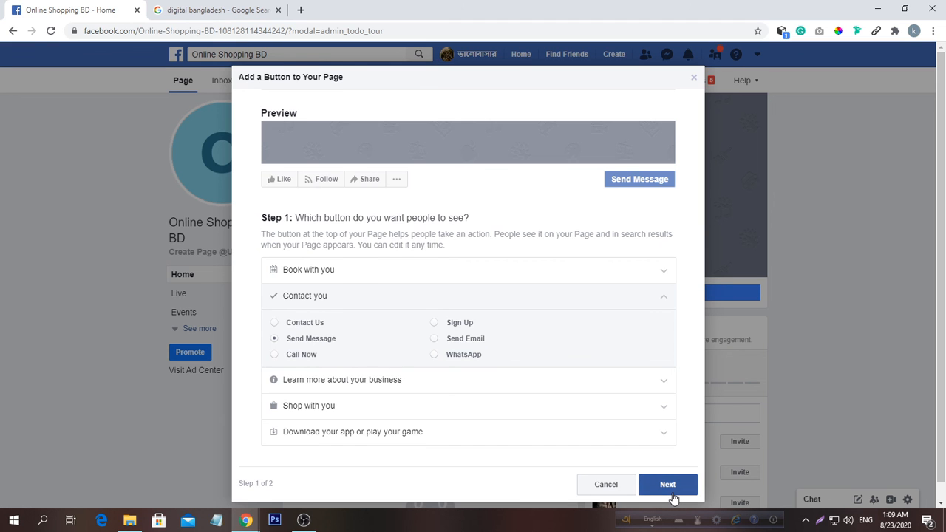
click(312, 356)
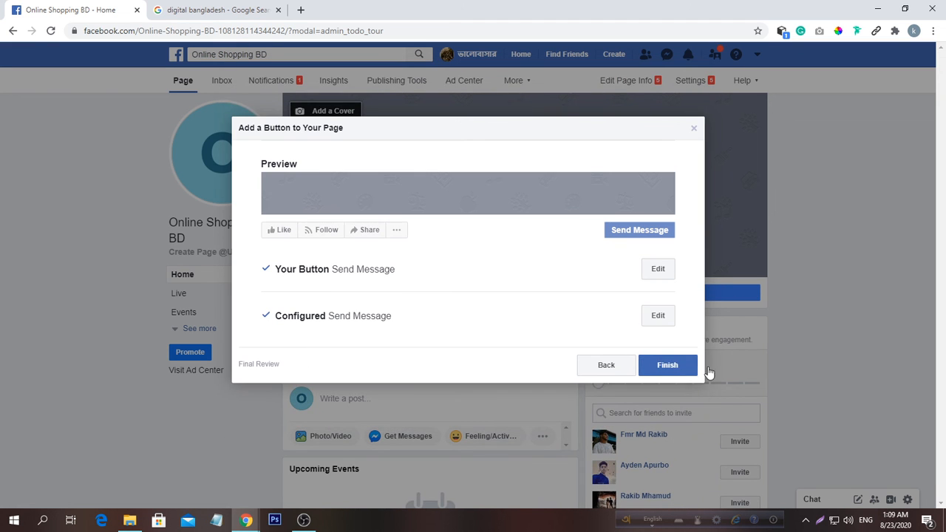
click(680, 367)
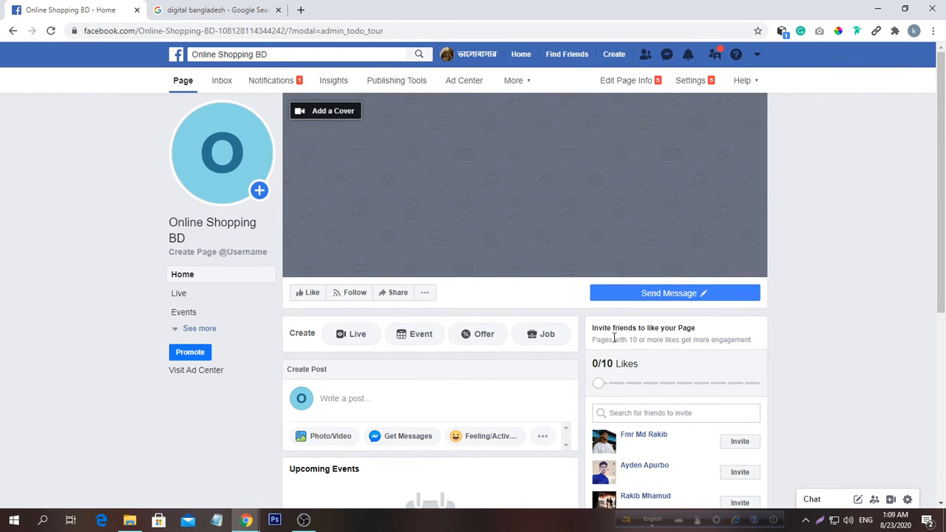
click(632, 301)
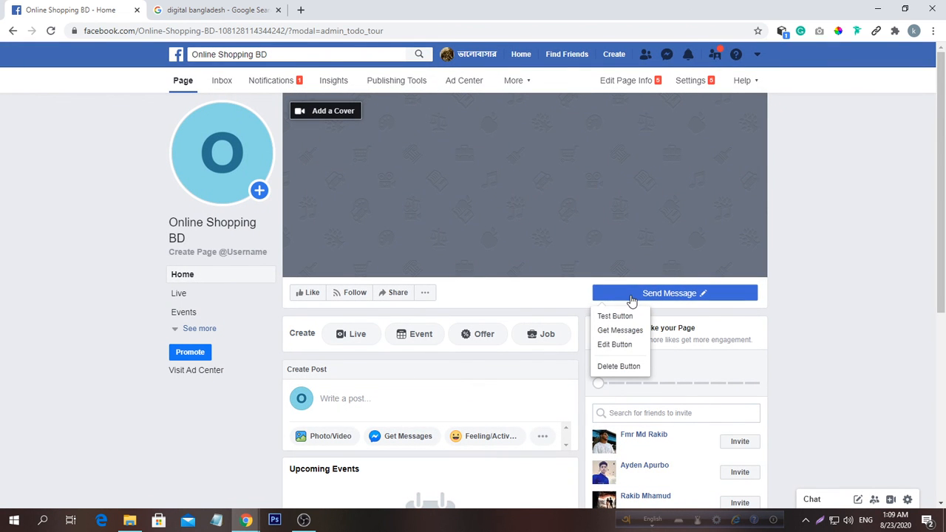
click(630, 301)
click(620, 369)
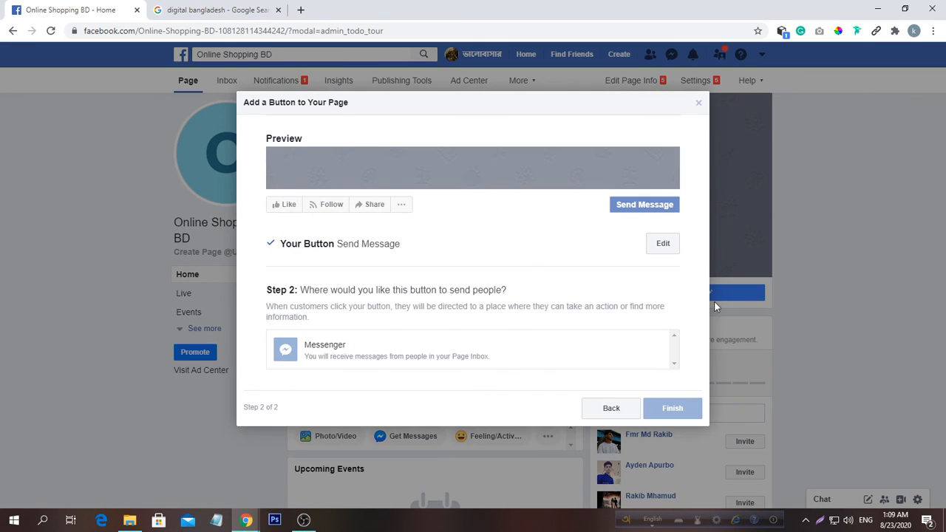
click(622, 408)
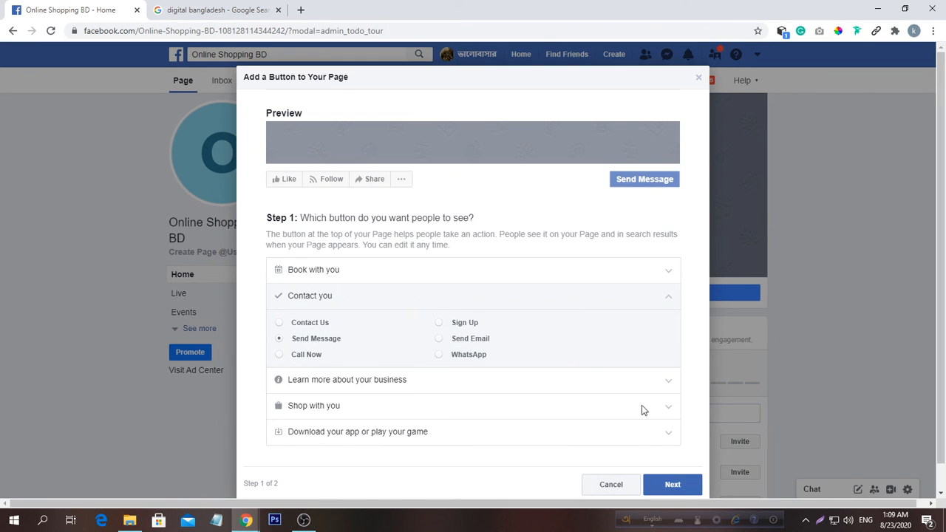
click(610, 483)
Examine the Get Messages ad setup for the Send Message button, including its creative, audience and budget sections, and cancel the ad.
mouse_move(650, 295)
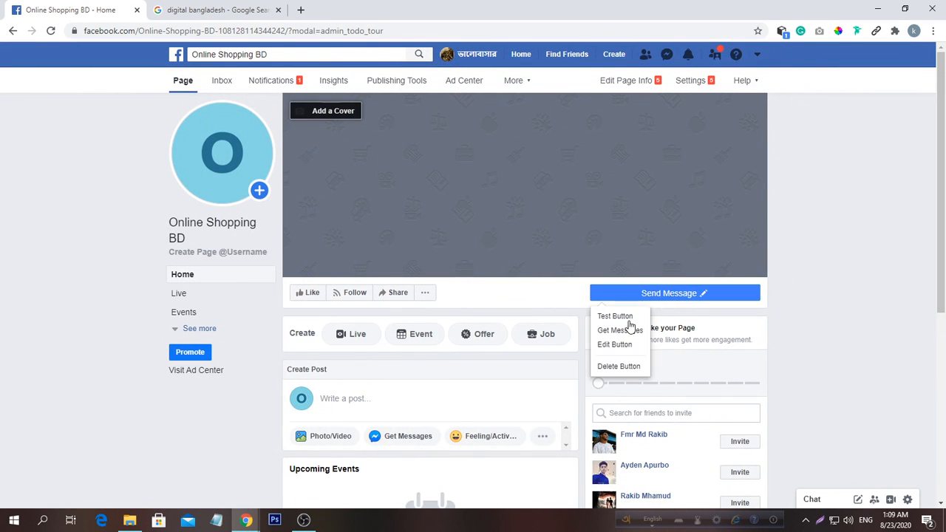
click(610, 336)
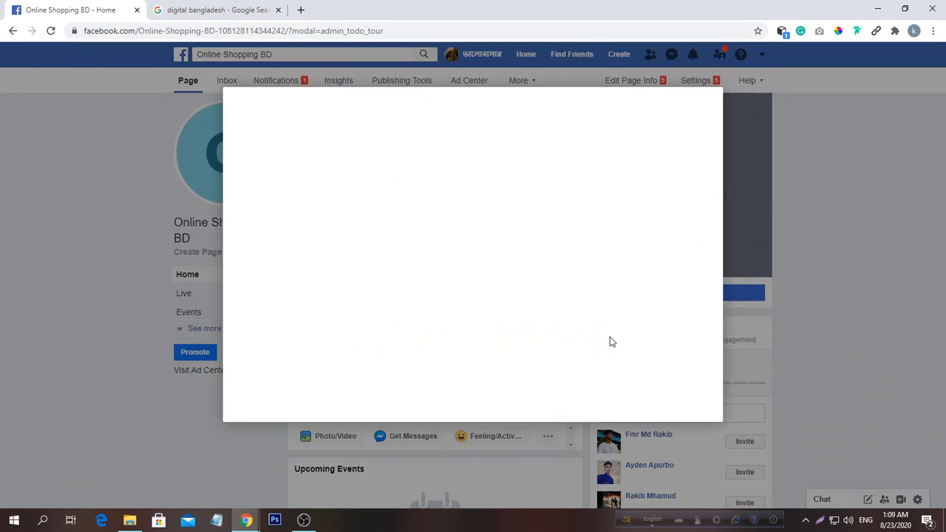
click(649, 469)
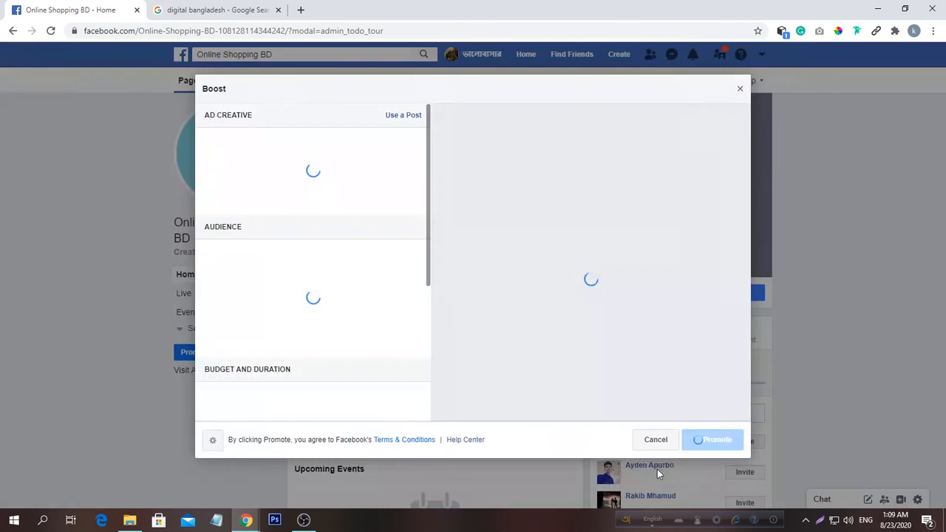
click(627, 277)
scroll(263, 244, down, 1)
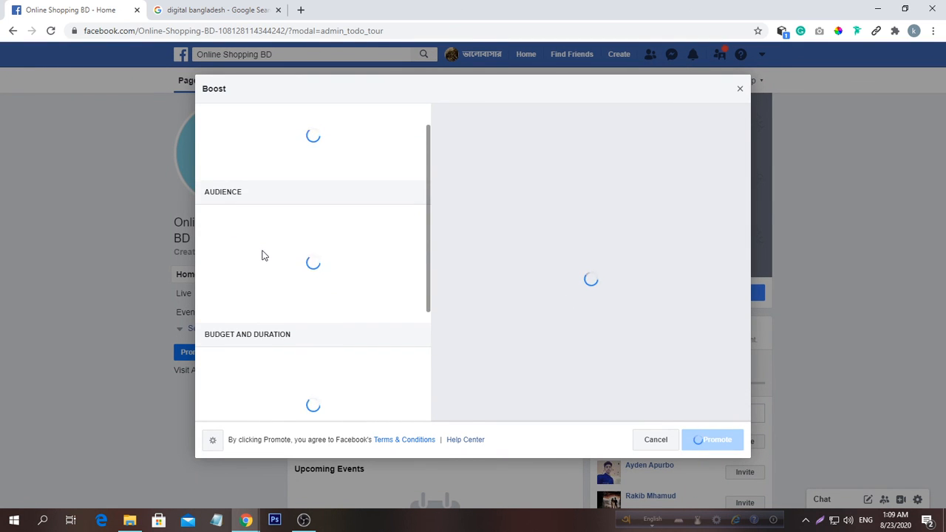
scroll(276, 338, down, 5)
scroll(346, 294, up, 6)
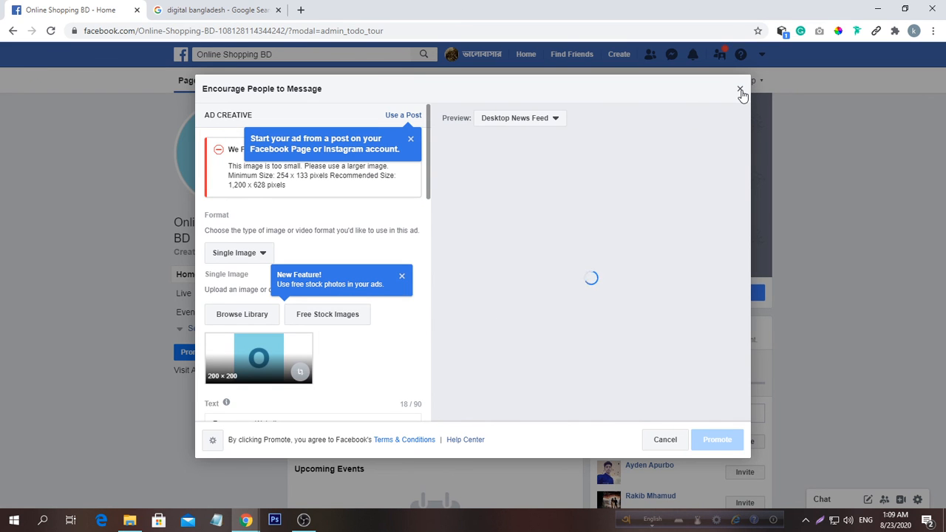
click(739, 90)
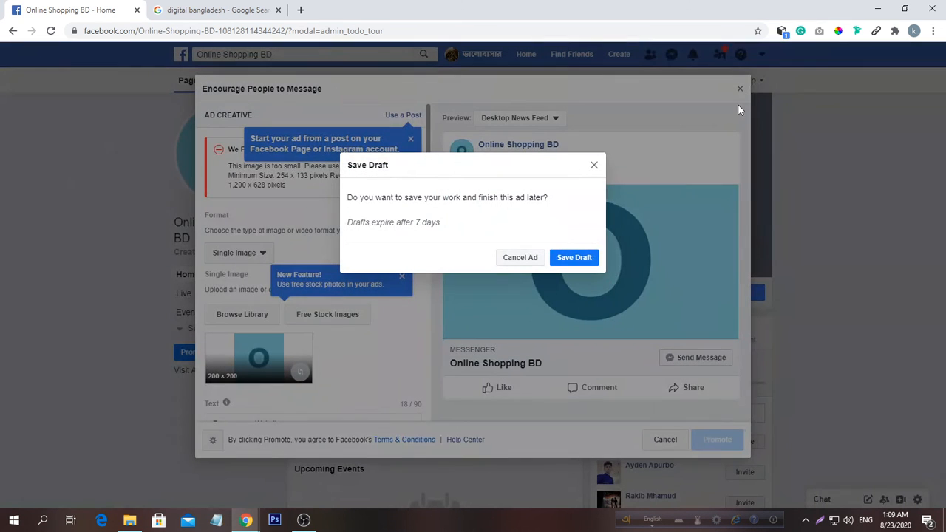
click(526, 259)
Test the Send Message button by asking the "About us" question in the page chat, and open the chat's question menu.
mouse_move(684, 296)
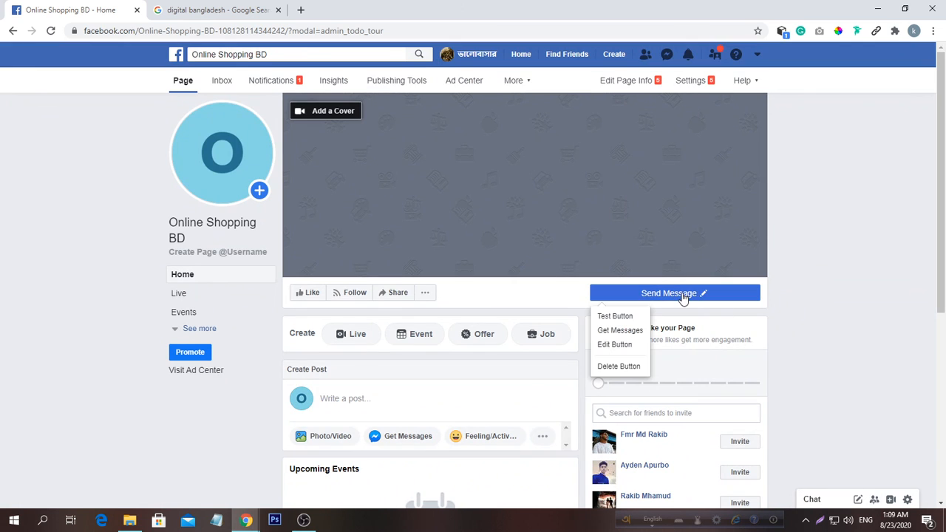
click(623, 316)
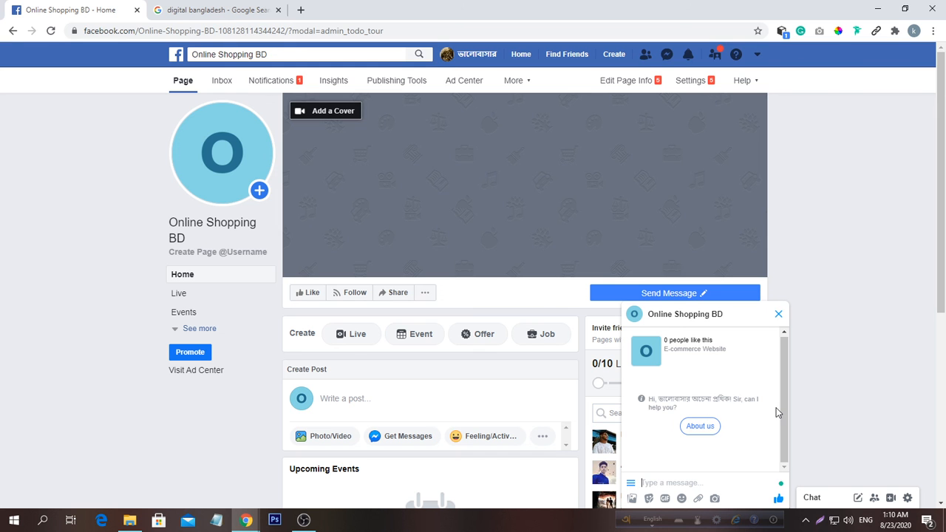
key(ctrl+plus)
key(ctrl+plus)
key(ctrl+plus)
key(ctrl+plus)
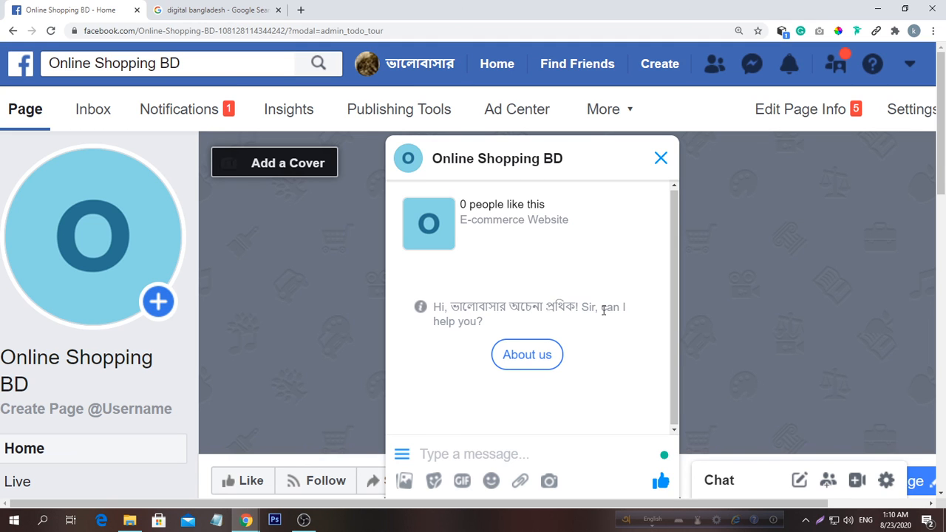
click(520, 365)
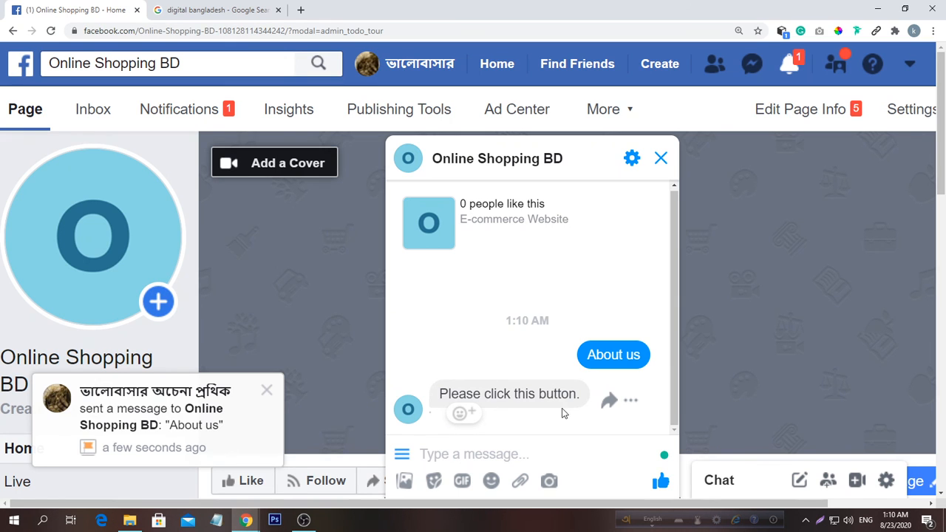
click(401, 454)
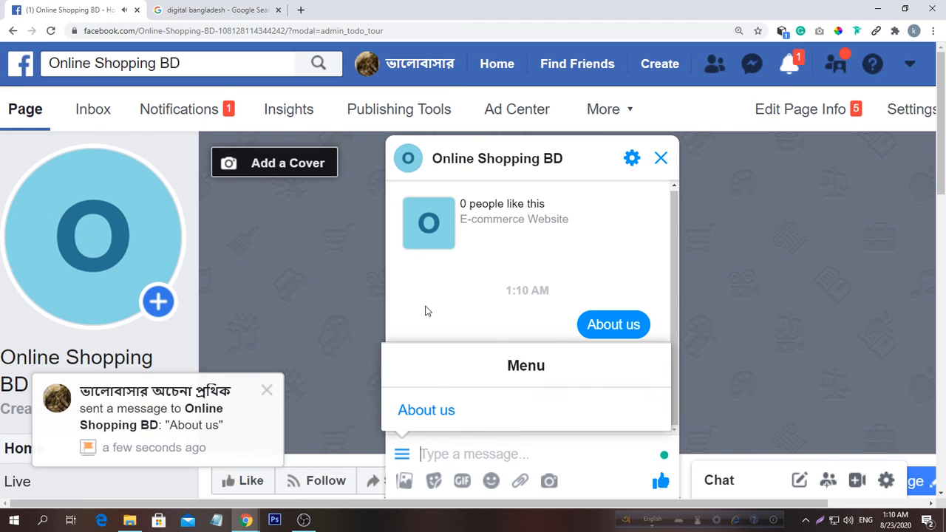
Follow the "Click now" link in the automated reply, look through the linked article, and close it to return to the page.
click(510, 393)
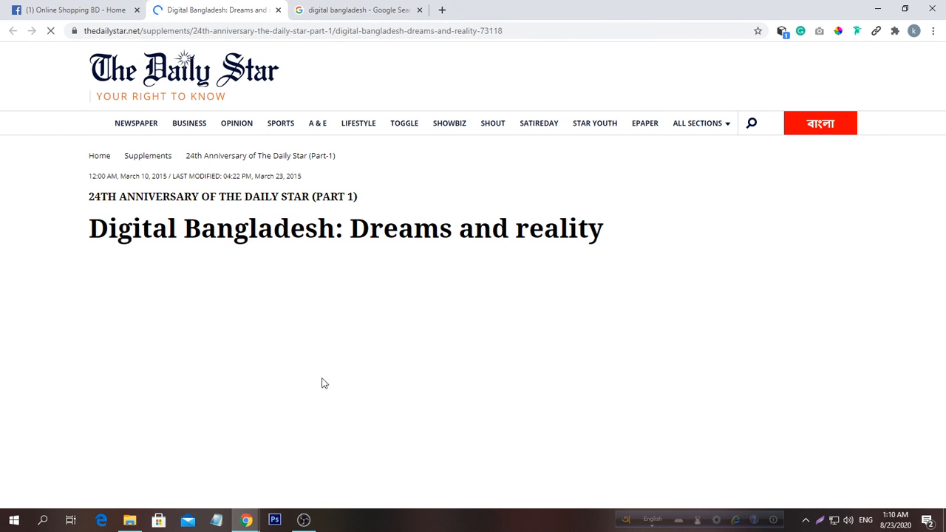
scroll(364, 351, down, 5)
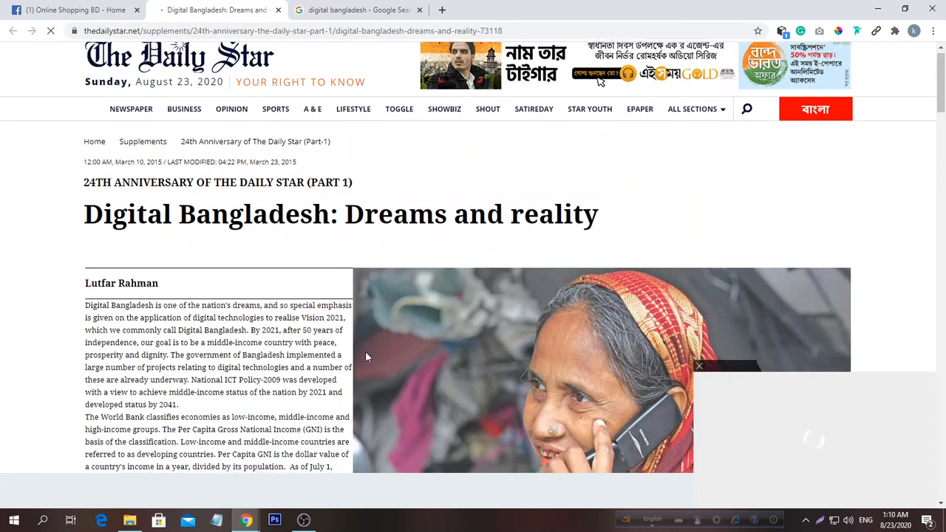
scroll(365, 358, down, 5)
scroll(365, 358, up, 6)
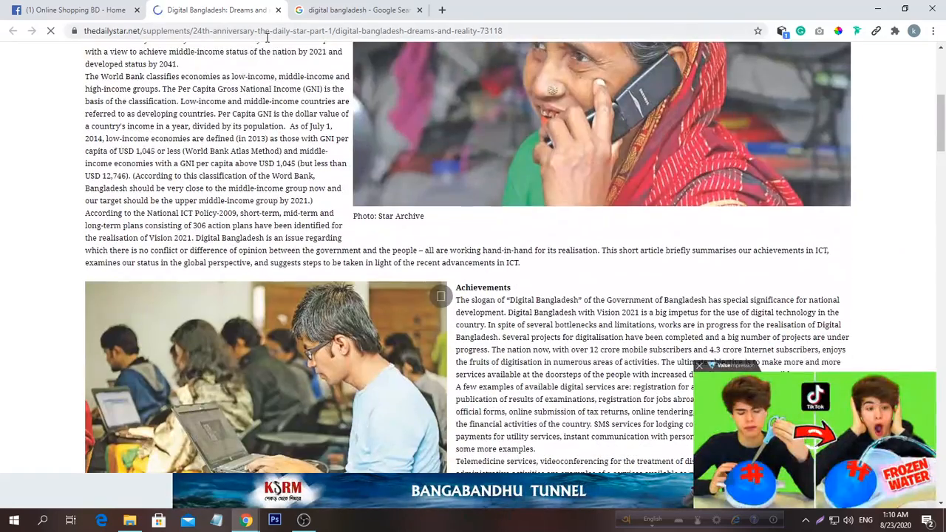
click(278, 10)
click(102, 9)
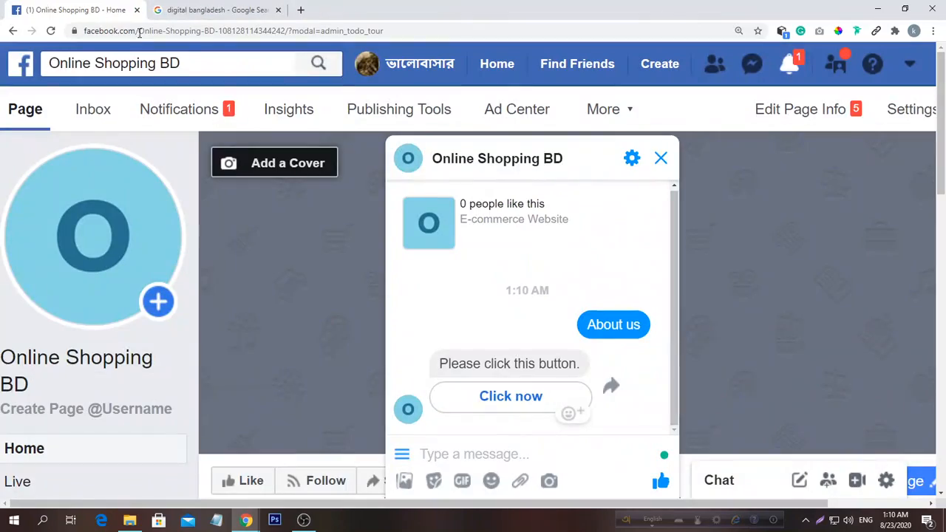
key(ctrl+minus)
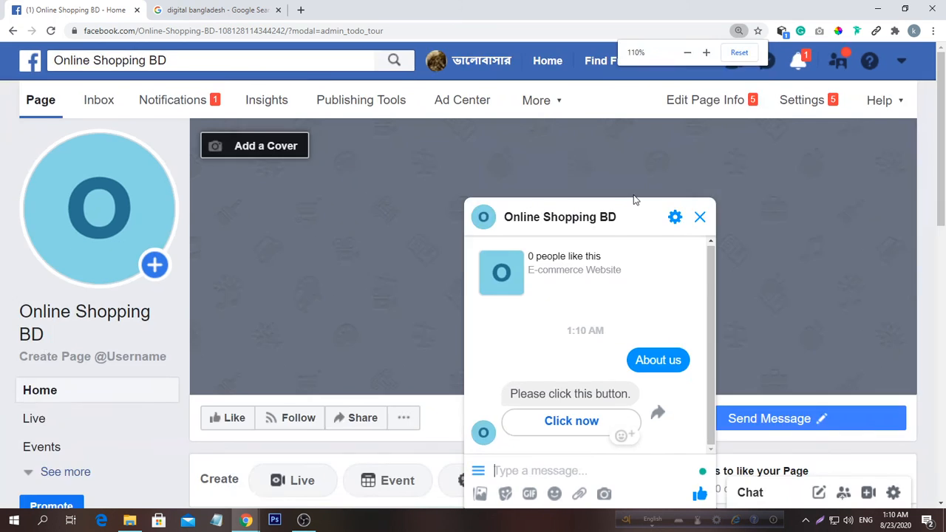
key(ctrl+minus)
key(ctrl+minus)
key(ctrl+minus)
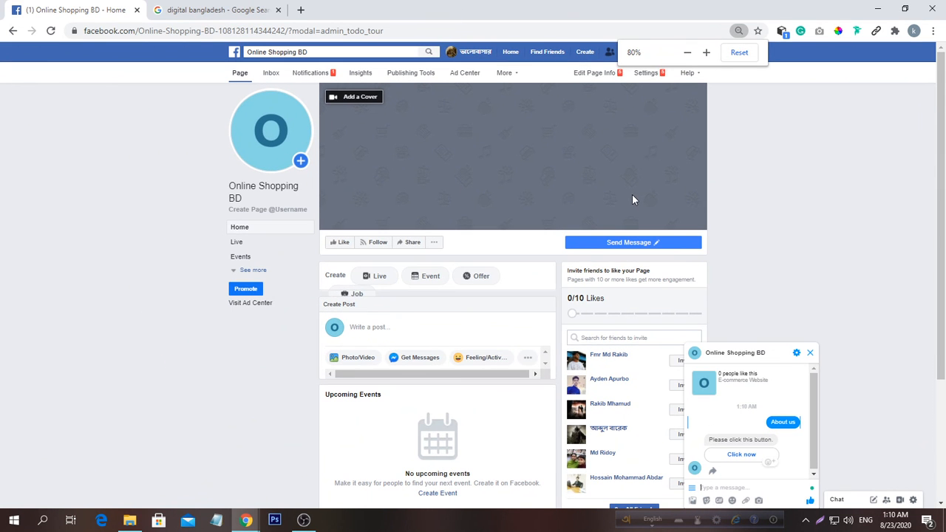
Restore the browser zoom to 100% and close the page's test chat.
key(ctrl+plus)
key(ctrl+plus)
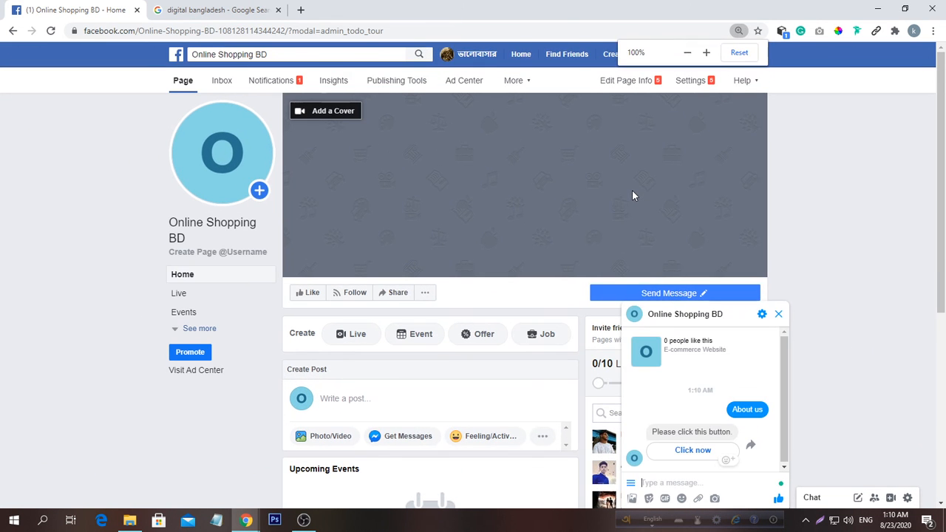
click(779, 316)
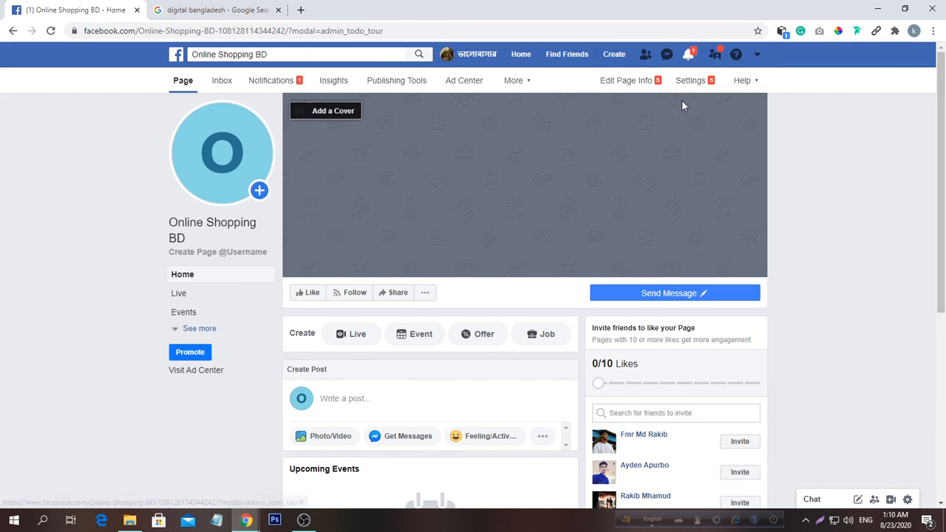
Examine the page's Advanced Messaging settings, covering general settings, requested features and high-volume messages, and return to the page.
click(687, 80)
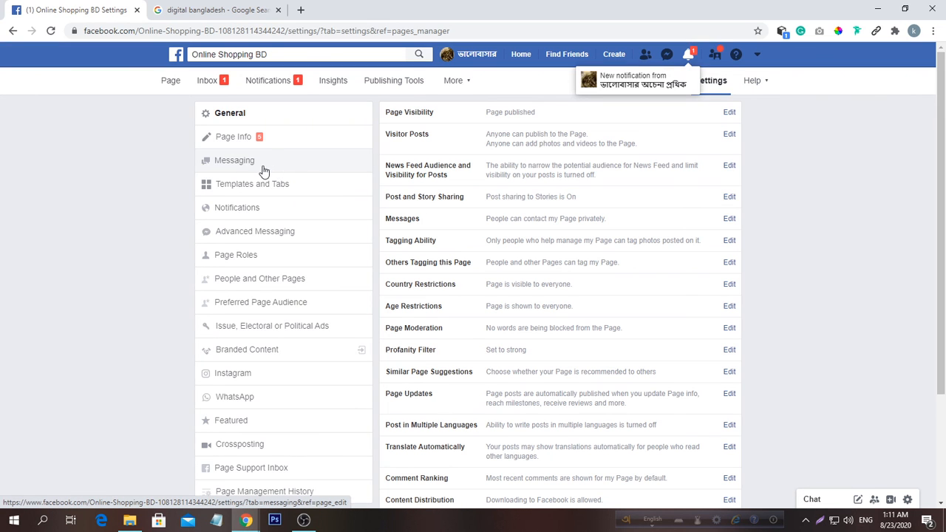
click(258, 235)
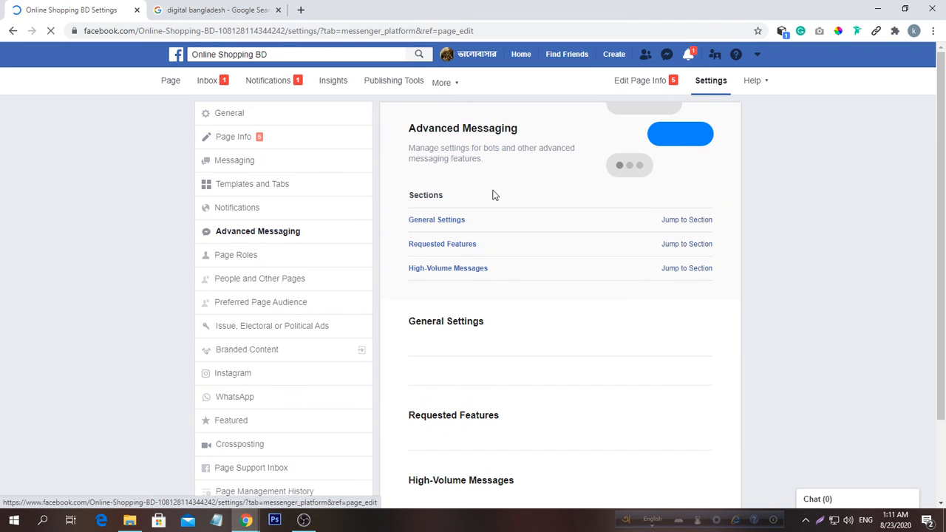
scroll(536, 260, down, 2)
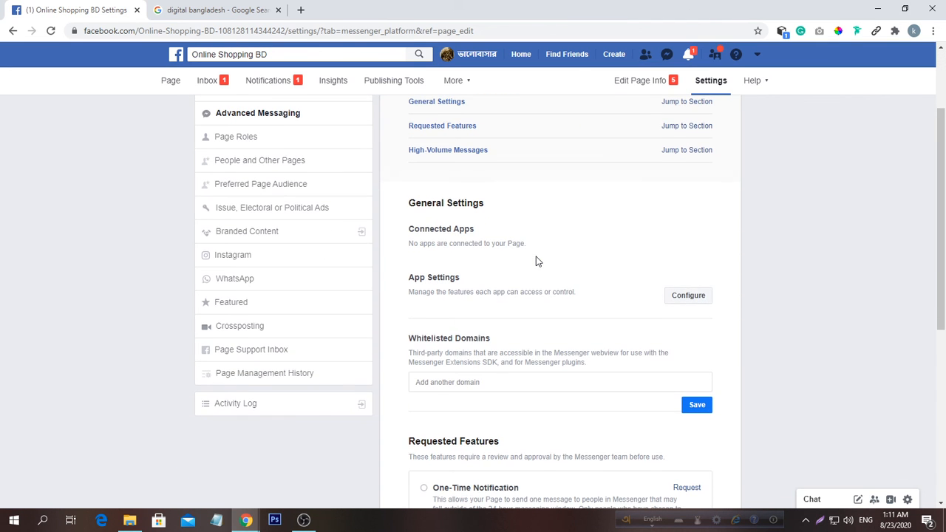
scroll(537, 261, down, 2)
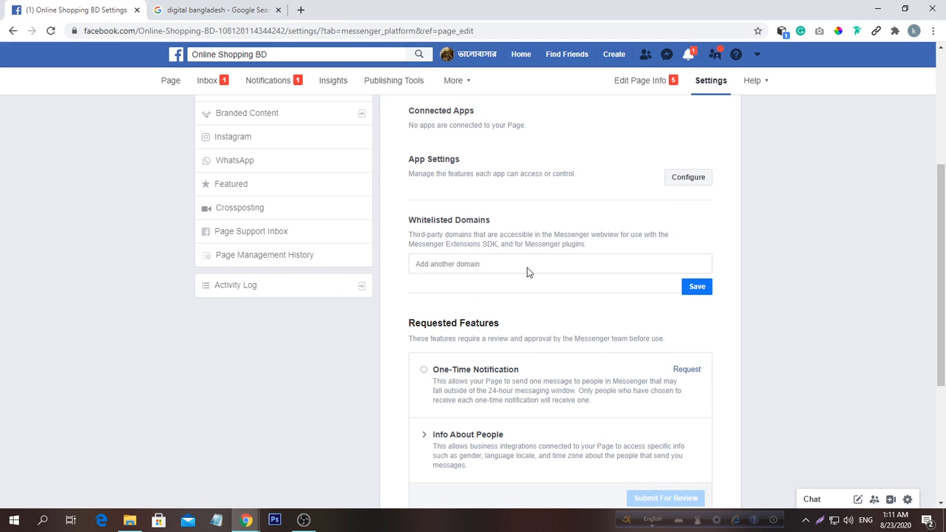
scroll(527, 267, down, 3)
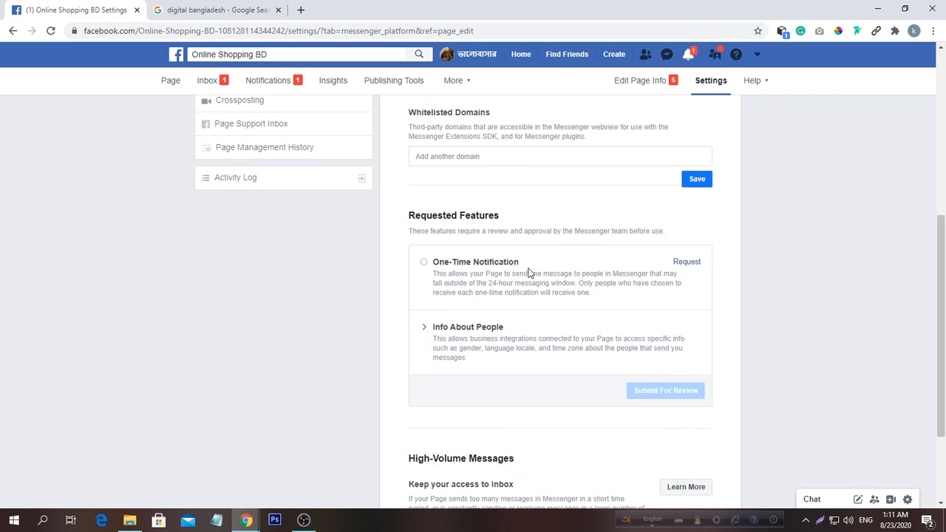
scroll(529, 270, down, 1)
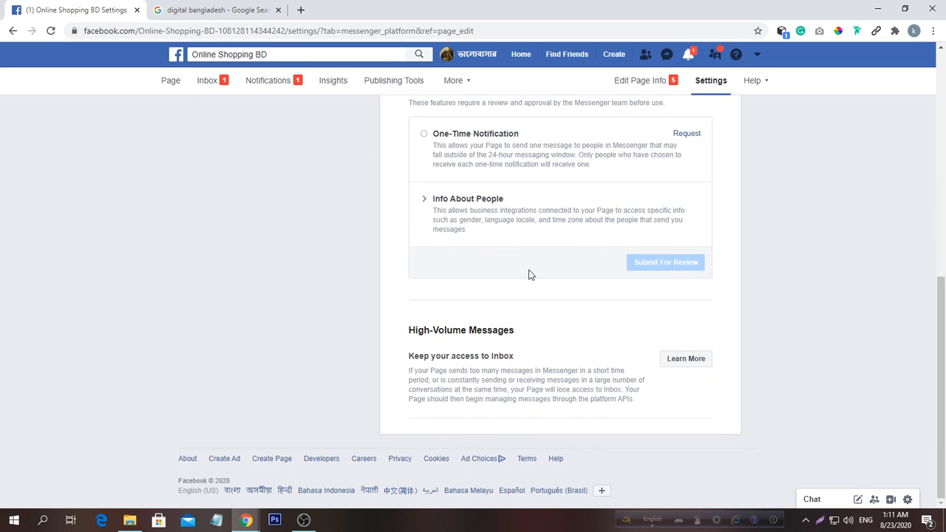
scroll(529, 275, up, 6)
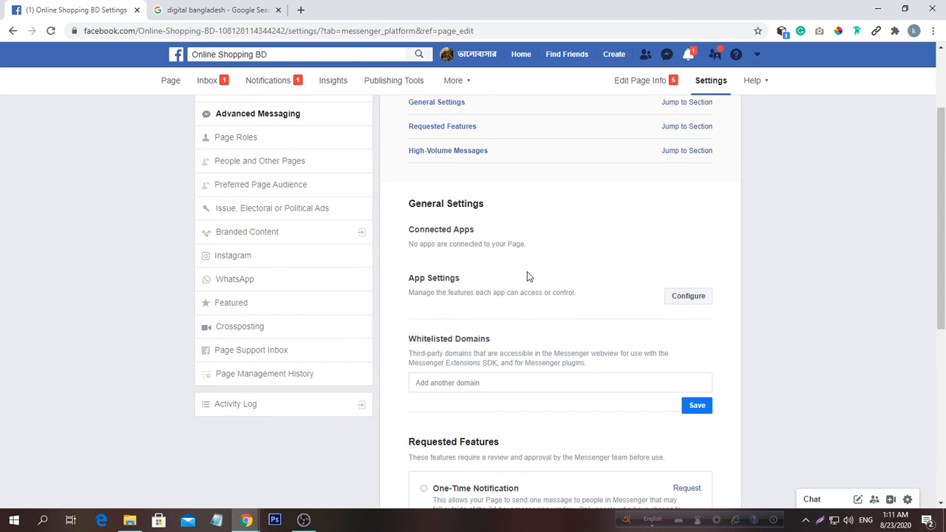
scroll(529, 277, up, 2)
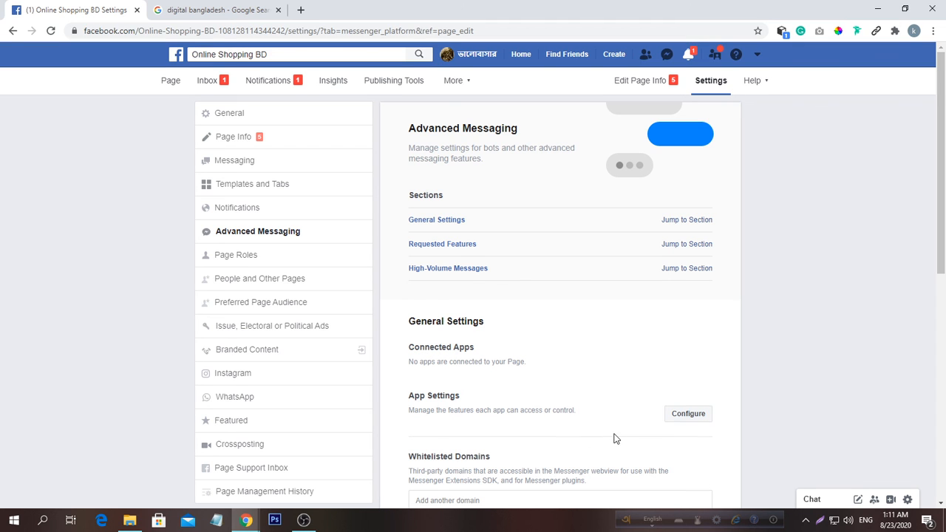
scroll(613, 440, down, 2)
scroll(610, 439, down, 5)
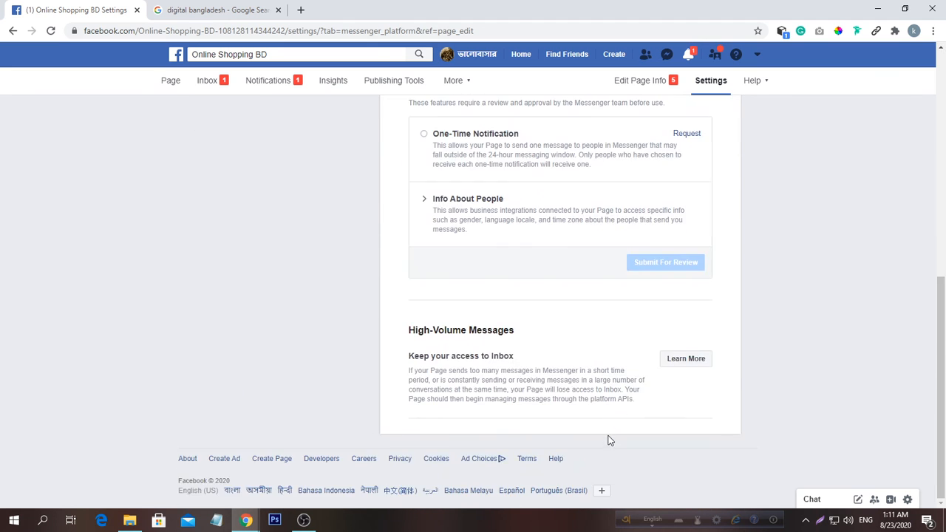
scroll(601, 432, up, 6)
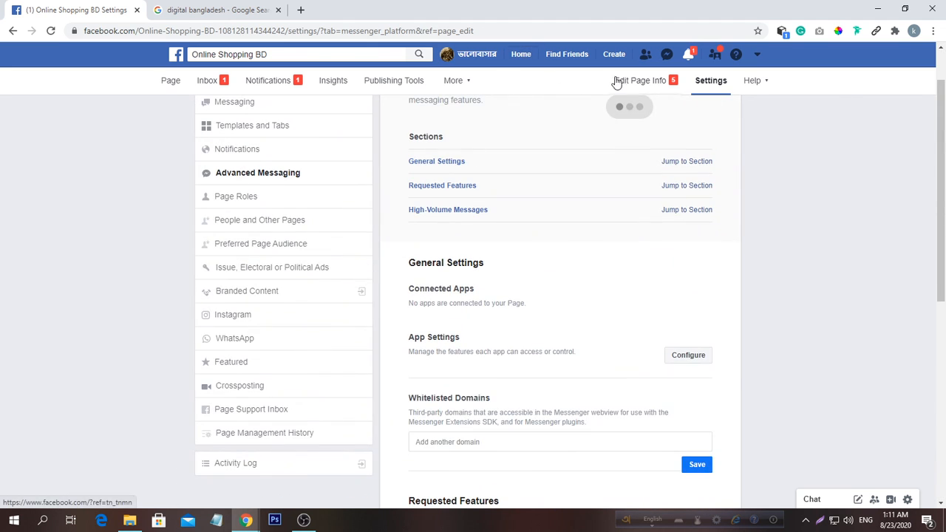
click(170, 89)
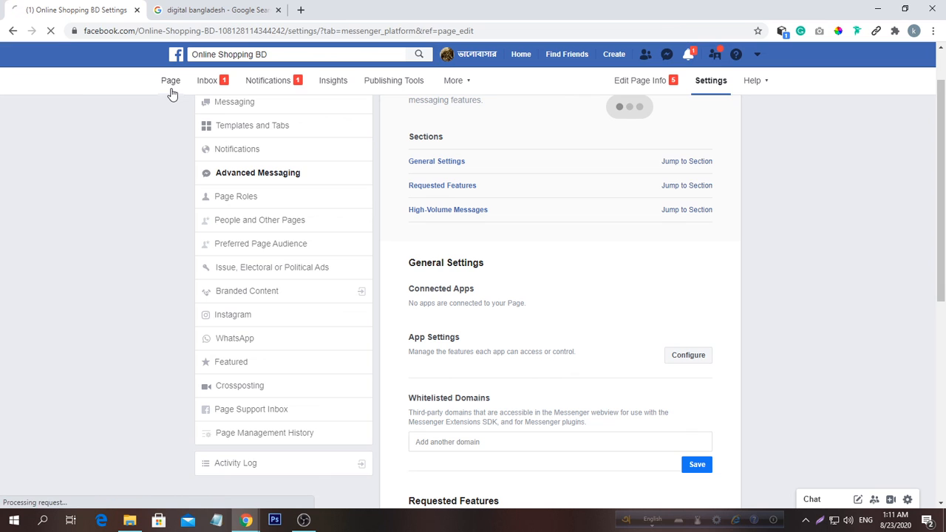